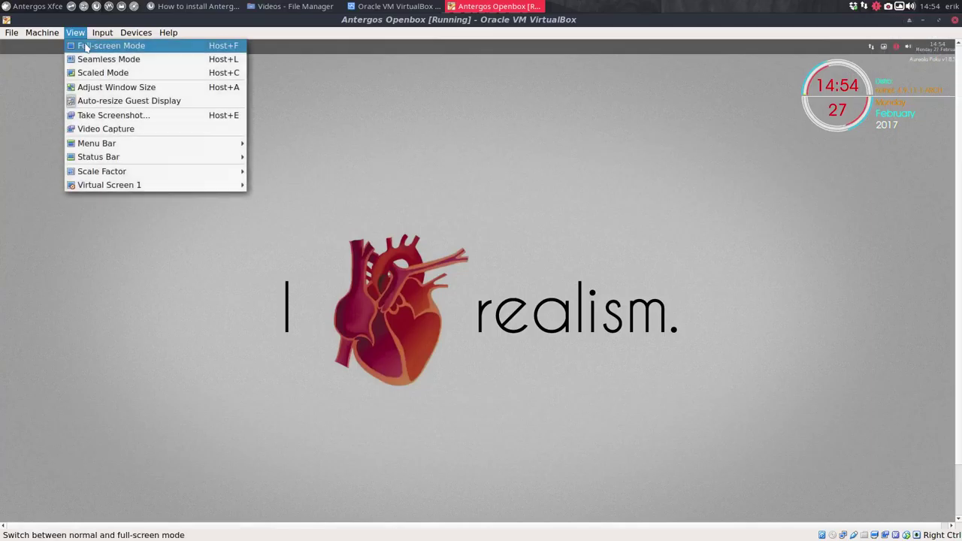
Switch the Antergos VM to full-screen mode and browse the Openbox root menu.
{"action": "left_click", "coordinate": [86, 46]}
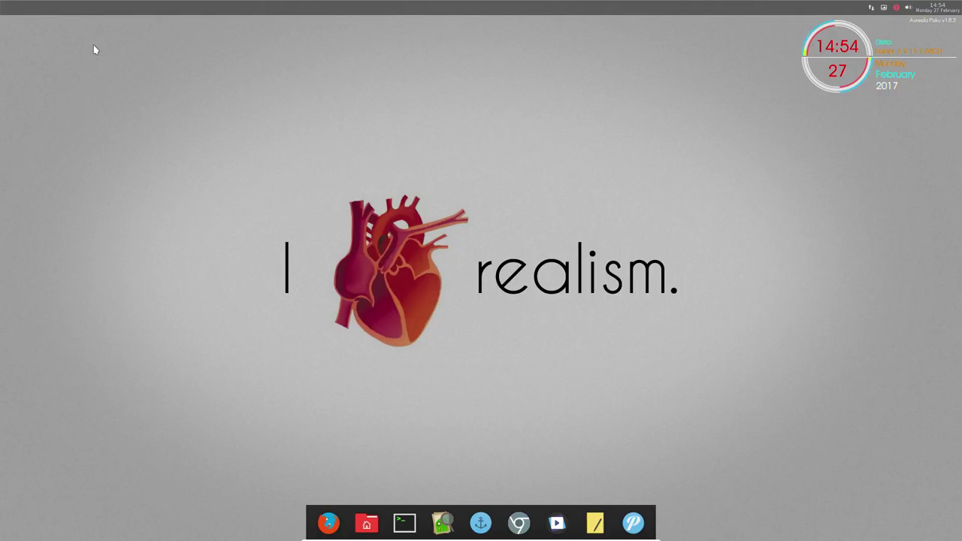
{"action": "right_click", "coordinate": [375, 97]}
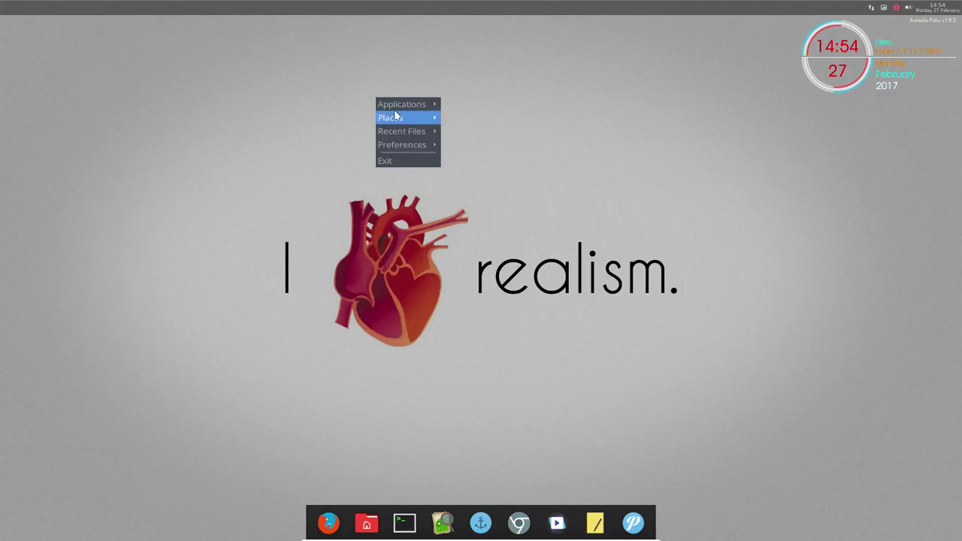
{"action": "mouse_move", "coordinate": [423, 107]}
{"action": "mouse_move", "coordinate": [489, 106]}
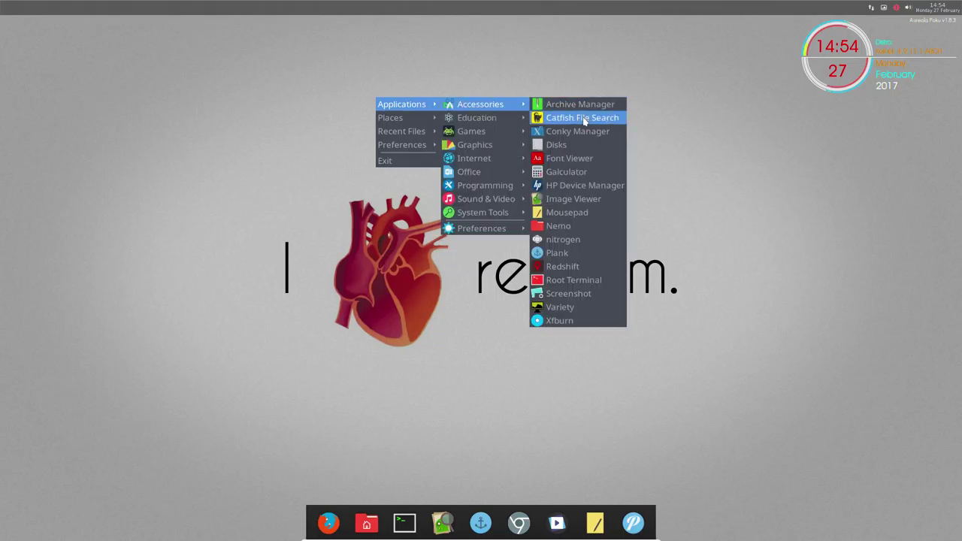
{"action": "left_click", "coordinate": [329, 223]}
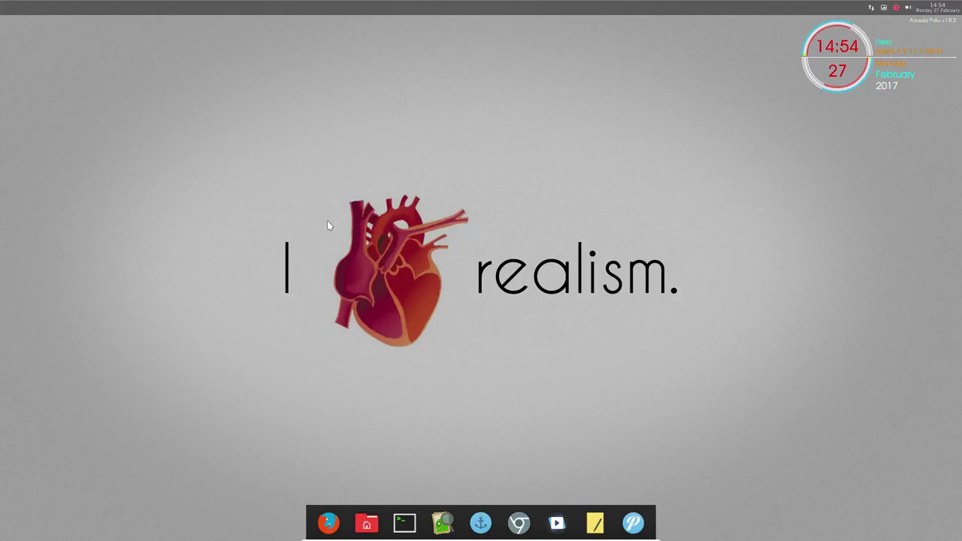
Browse the Openbox root menu's submenus twice more, closing it without launching anything.
{"action": "right_click", "coordinate": [288, 91]}
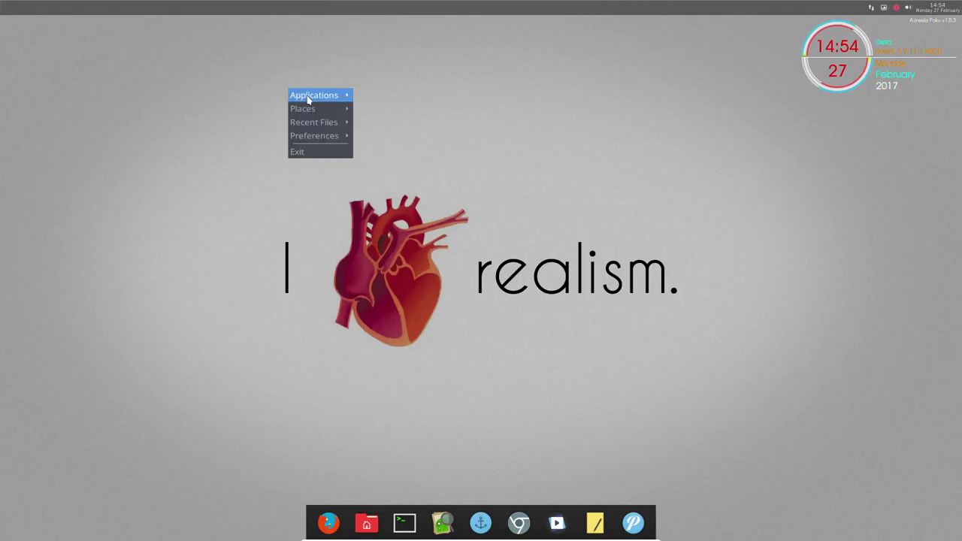
{"action": "mouse_move", "coordinate": [308, 98]}
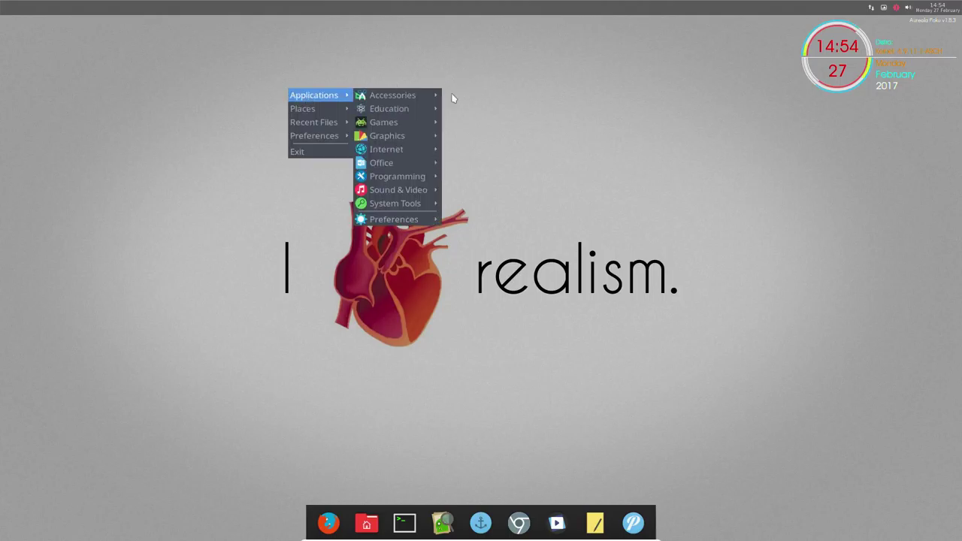
{"action": "mouse_move", "coordinate": [396, 99]}
{"action": "mouse_move", "coordinate": [406, 203]}
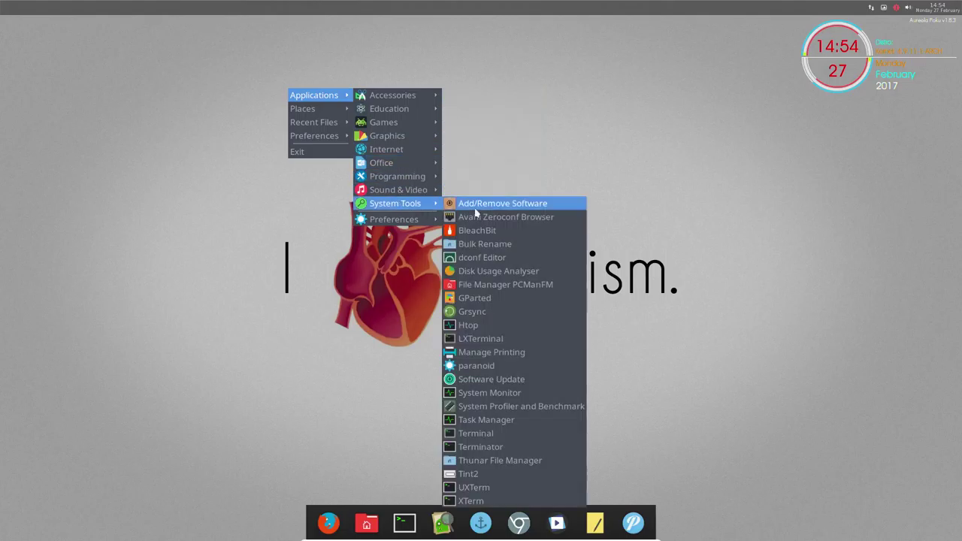
{"action": "left_click", "coordinate": [505, 61]}
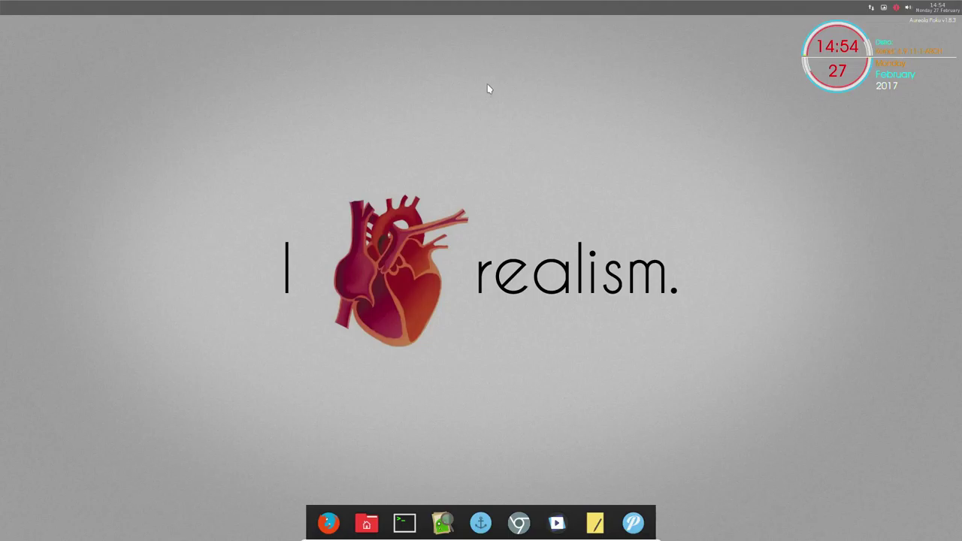
{"action": "right_click", "coordinate": [487, 84]}
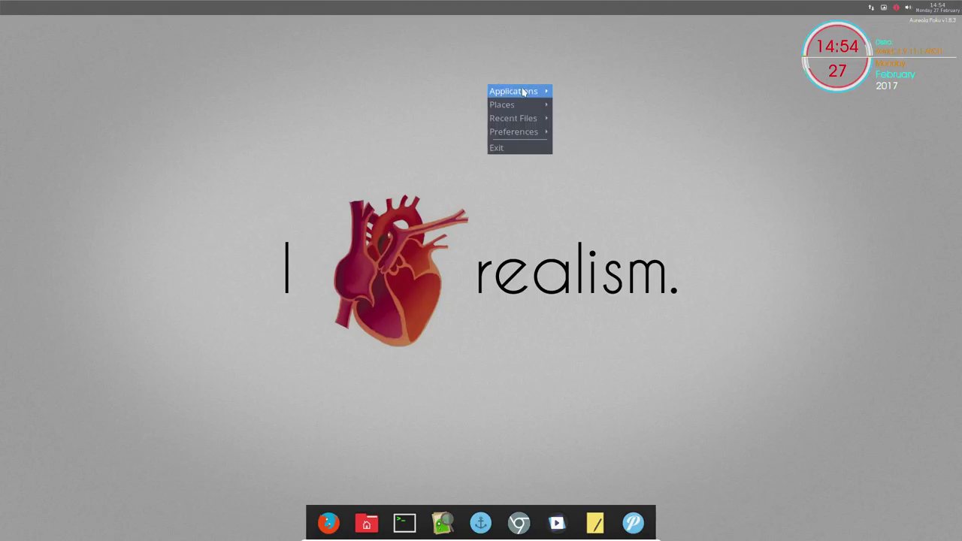
{"action": "mouse_move", "coordinate": [524, 91]}
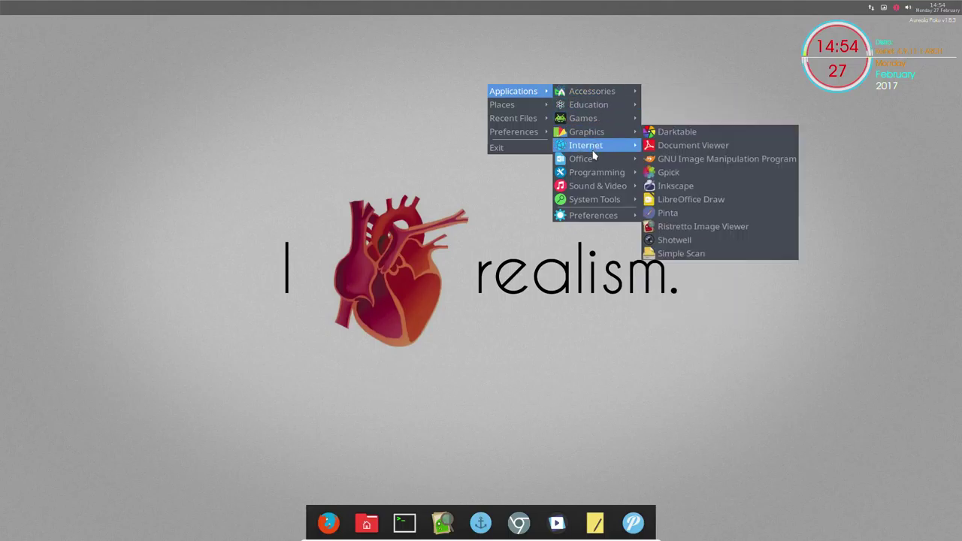
{"action": "mouse_move", "coordinate": [589, 199]}
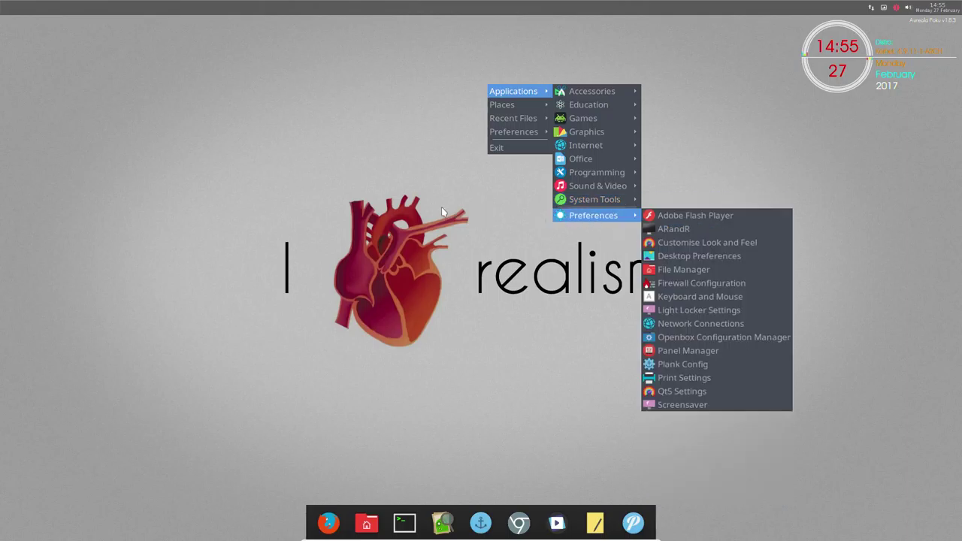
{"action": "left_click", "coordinate": [404, 224]}
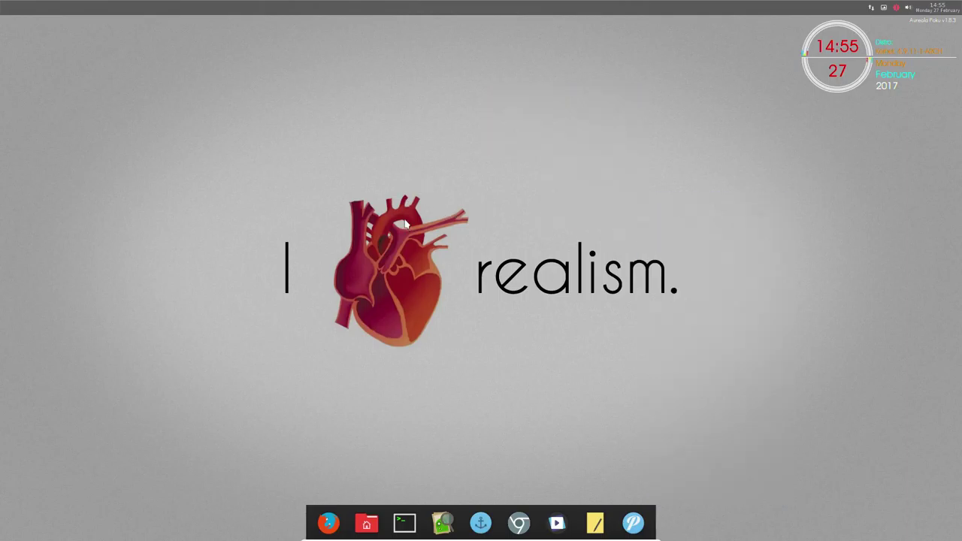
Open the file manager and go into DATA/AntergosOpenbox/installation.
{"action": "left_click", "coordinate": [366, 522]}
{"action": "left_click_drag", "start_coordinate": [345, 202], "coordinate": [359, 68]}
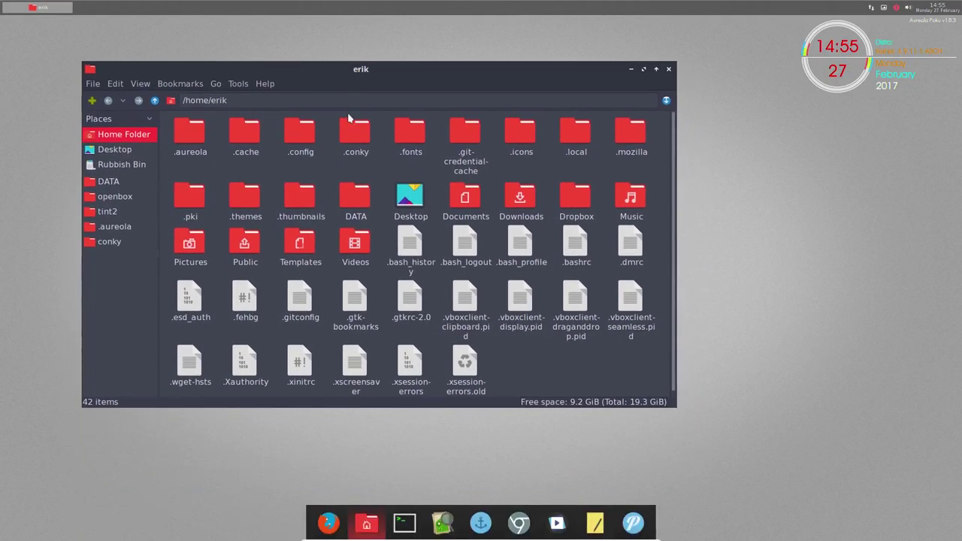
{"action": "left_click", "coordinate": [114, 182]}
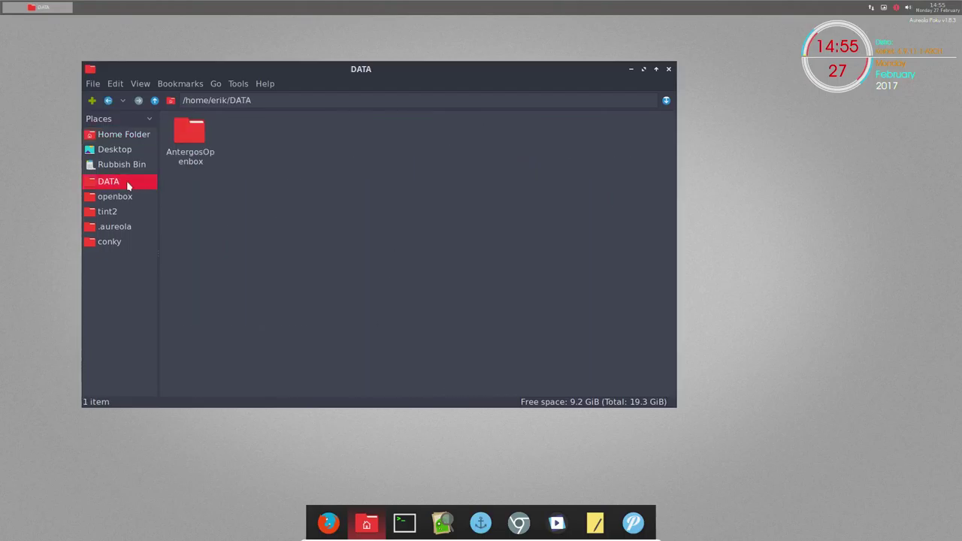
{"action": "double_click", "coordinate": [190, 137]}
{"action": "double_click", "coordinate": [243, 139]}
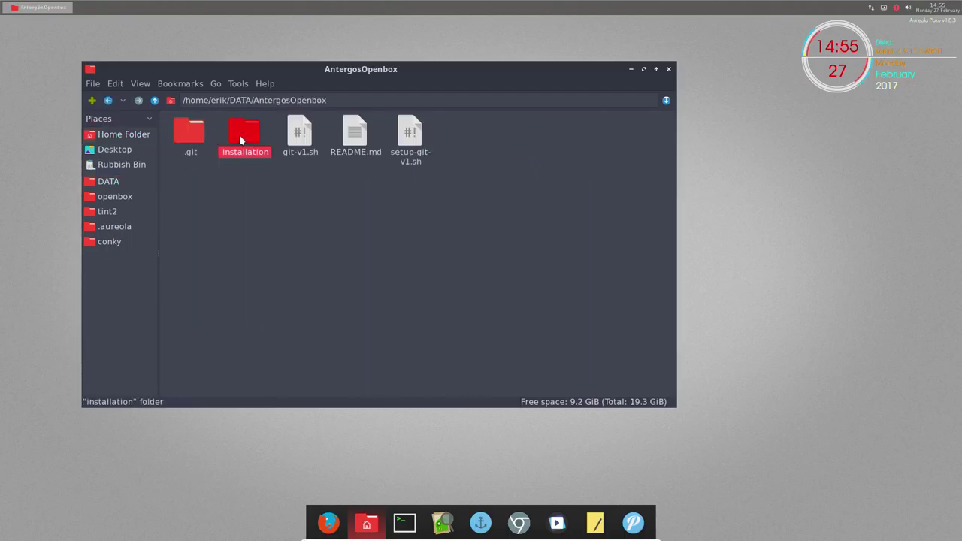
Look over the installation scripts, then open the personal folder.
{"action": "left_click", "coordinate": [190, 136]}
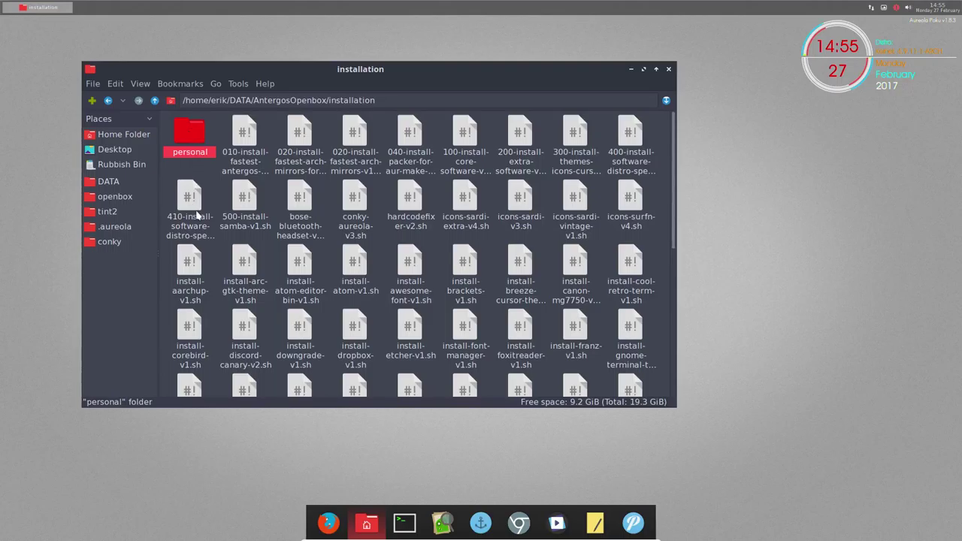
{"action": "left_click", "coordinate": [190, 207]}
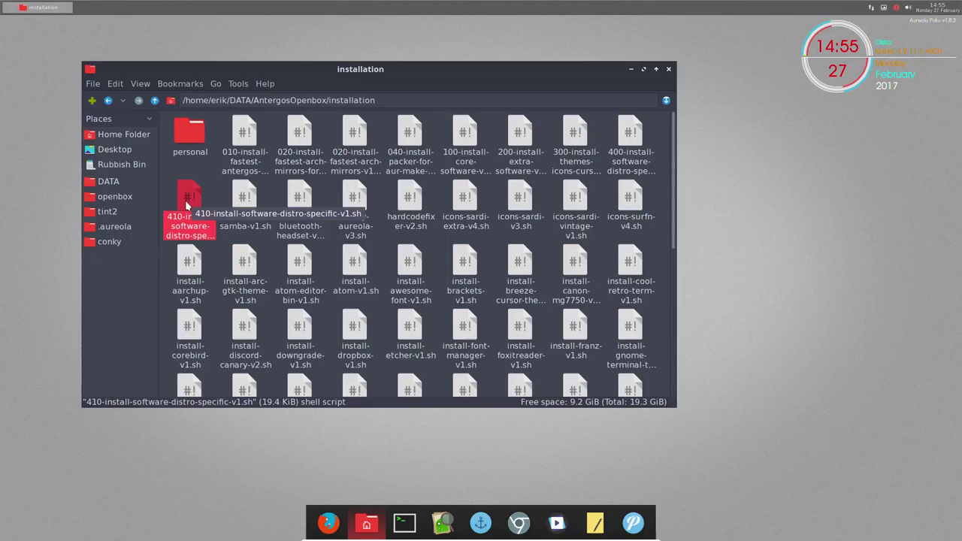
{"action": "scroll", "coordinate": [187, 204], "scroll_direction": "down", "scroll_amount": 8}
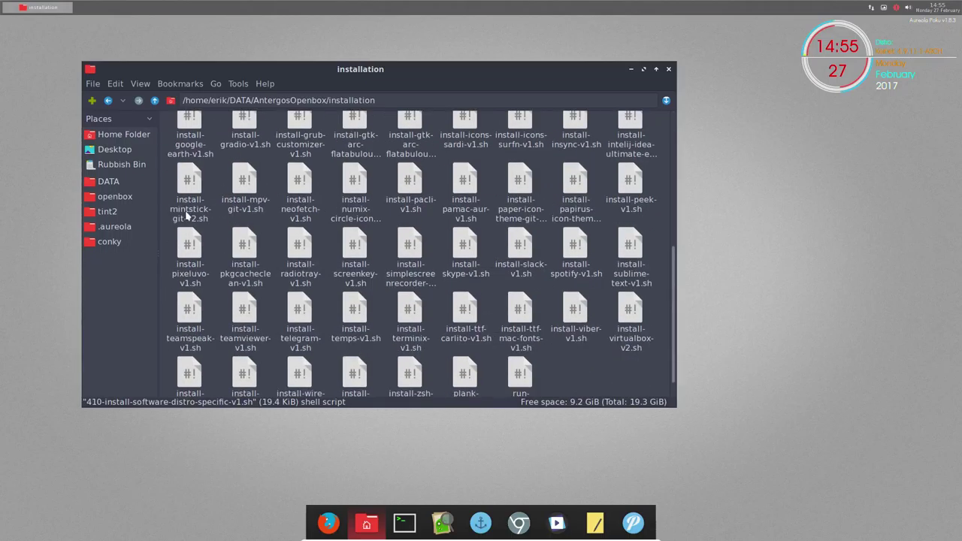
{"action": "scroll", "coordinate": [186, 216], "scroll_direction": "up", "scroll_amount": 8}
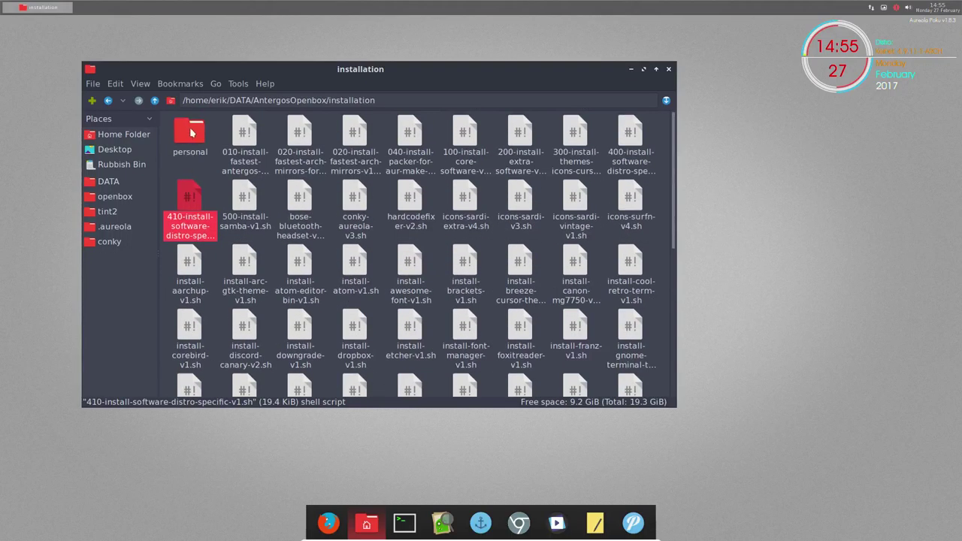
{"action": "left_click", "coordinate": [191, 133]}
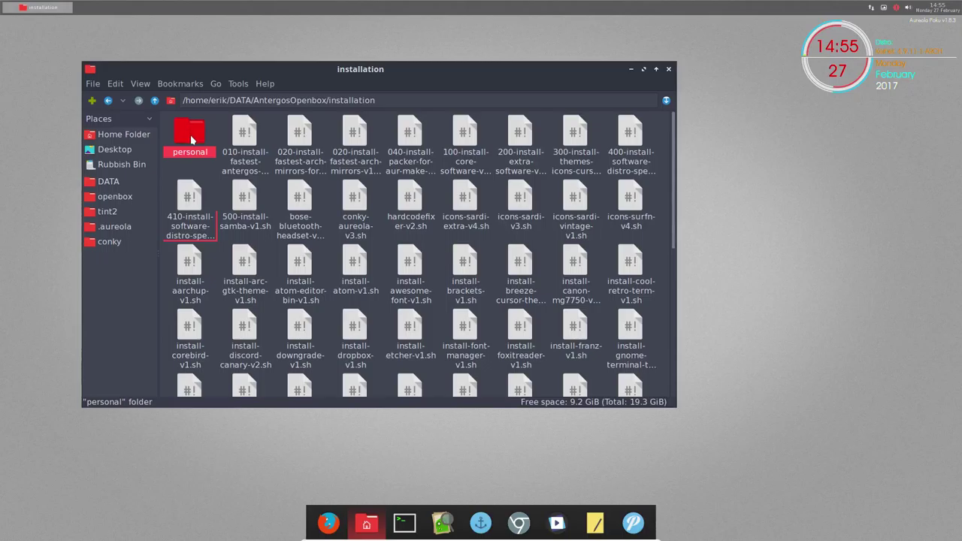
{"action": "double_click", "coordinate": [191, 138]}
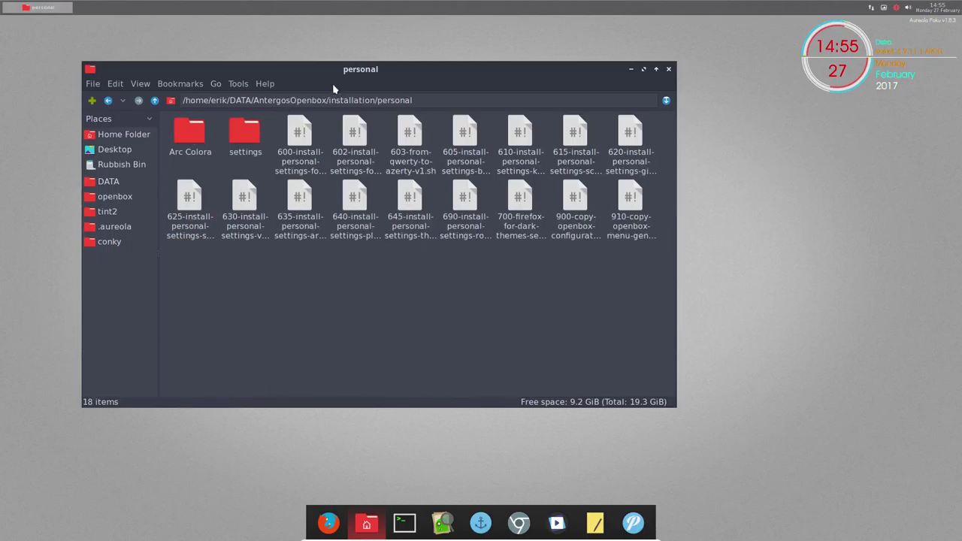
Inspect the Arc Colora folder and its 15 Arc theme folders.
{"action": "left_click_drag", "start_coordinate": [351, 69], "coordinate": [467, 50]}
{"action": "left_click", "coordinate": [313, 119]}
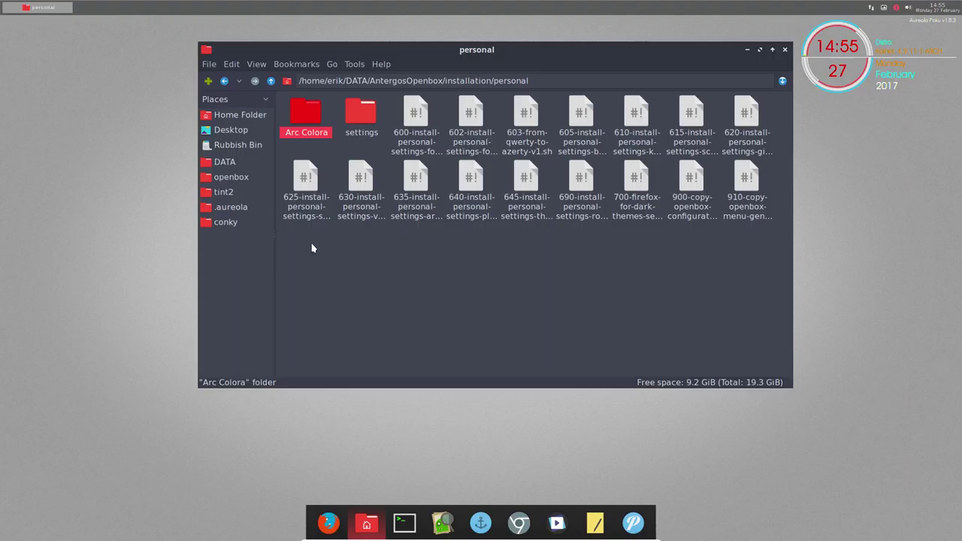
{"action": "left_click_drag", "start_coordinate": [327, 261], "coordinate": [285, 236]}
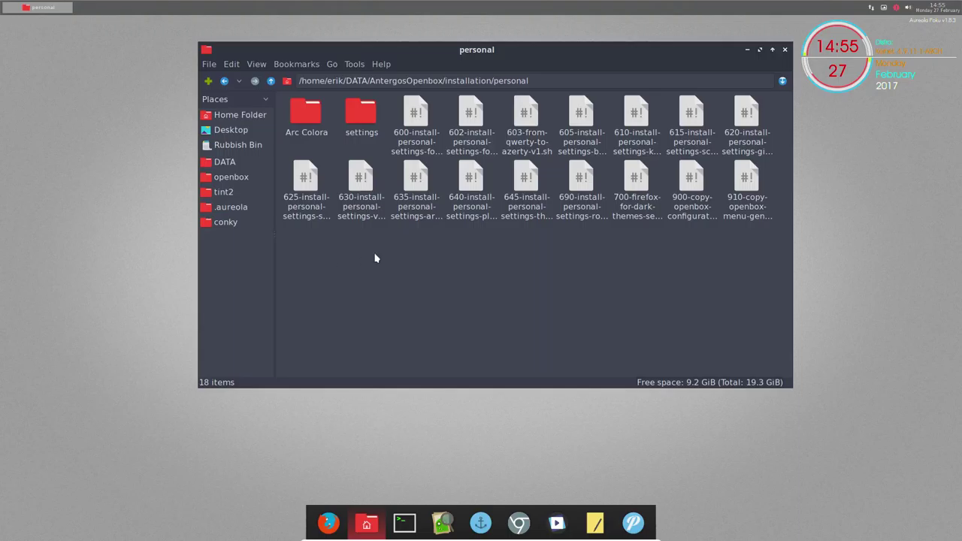
{"action": "double_click", "coordinate": [304, 121]}
{"action": "left_click_drag", "start_coordinate": [301, 236], "coordinate": [713, 254]}
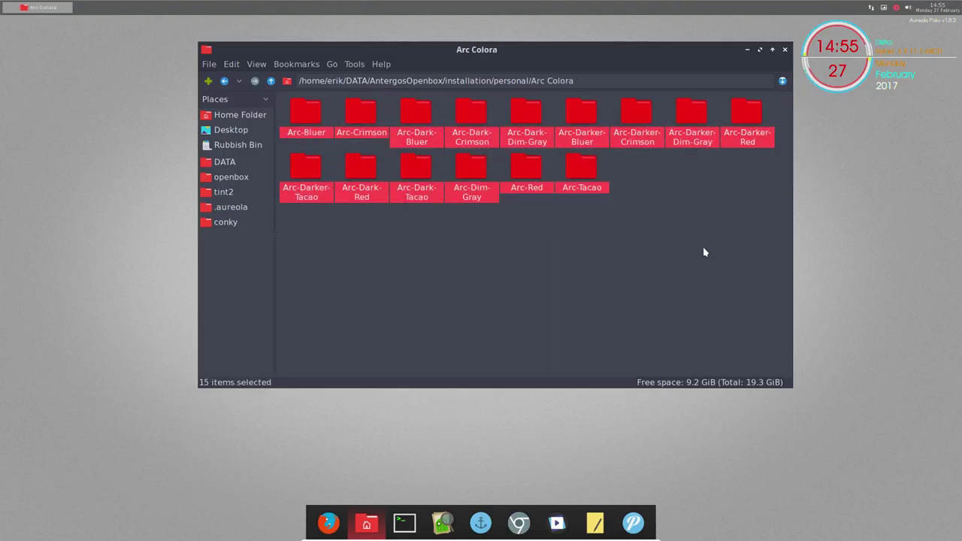
{"action": "left_click", "coordinate": [431, 316]}
Open the hidden .themes folder in the home folder and review its Arc theme variants.
{"action": "left_click", "coordinate": [250, 117]}
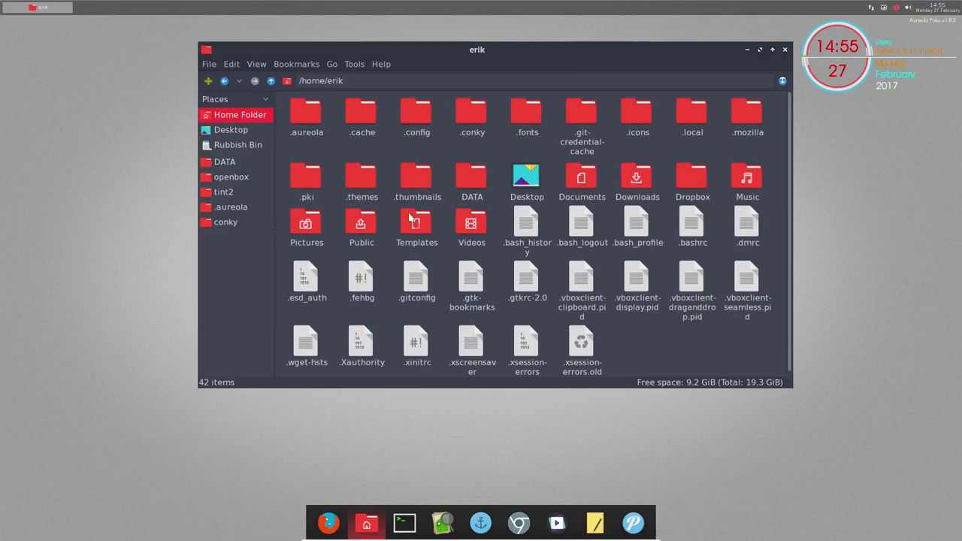
{"action": "double_click", "coordinate": [364, 184]}
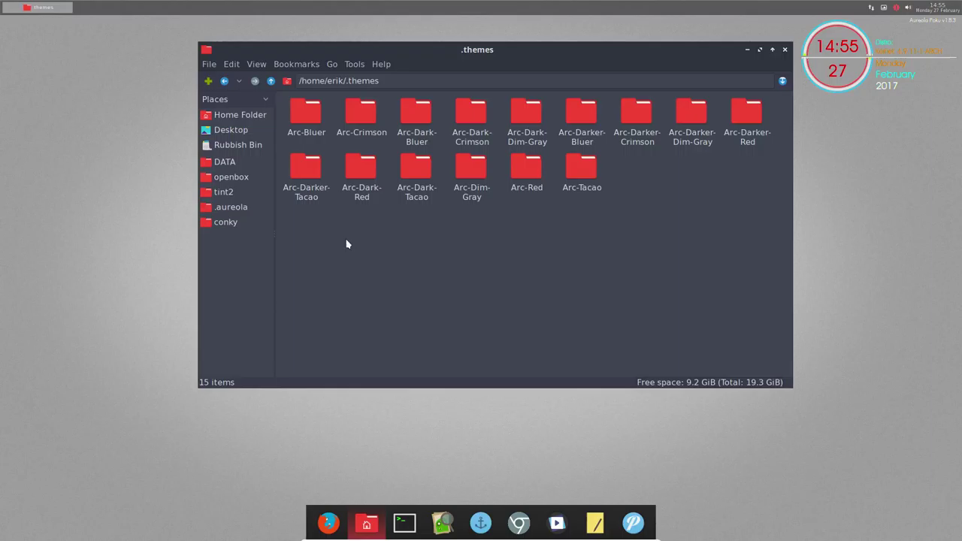
{"action": "left_click_drag", "start_coordinate": [343, 222], "coordinate": [784, 84]}
{"action": "left_click", "coordinate": [702, 193]}
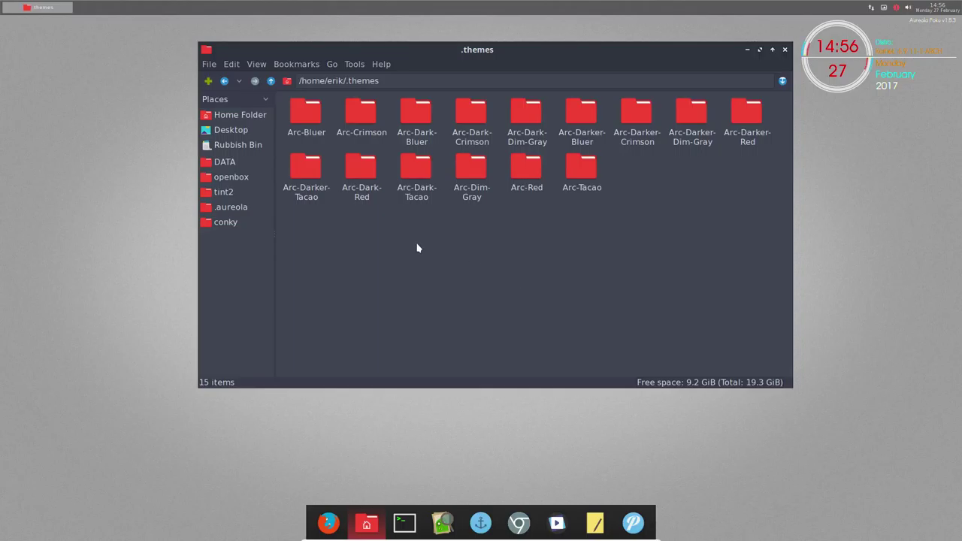
{"action": "right_click", "coordinate": [505, 419]}
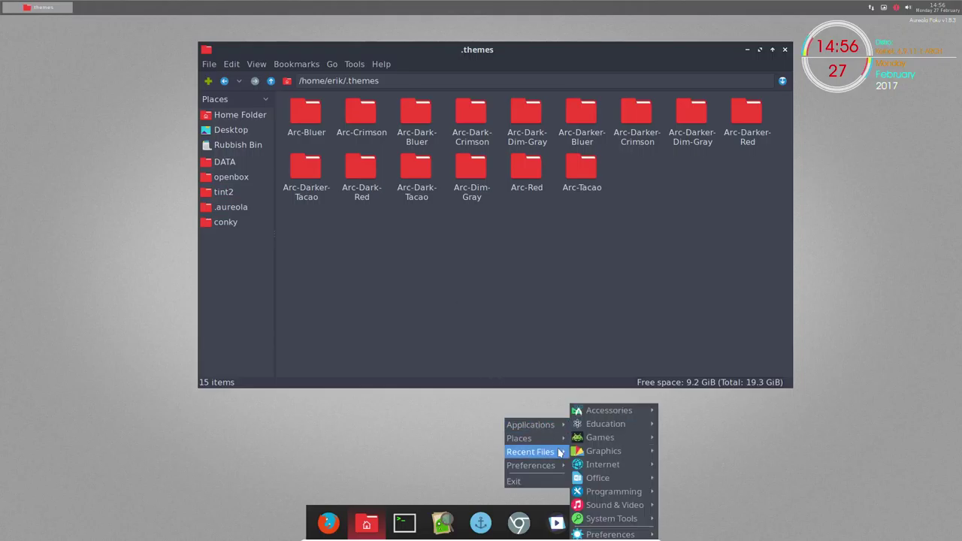
Launch Openbox Configuration Manager, scroll its Theme list with Arc-Dark in use, then close it.
{"action": "mouse_move", "coordinate": [558, 469]}
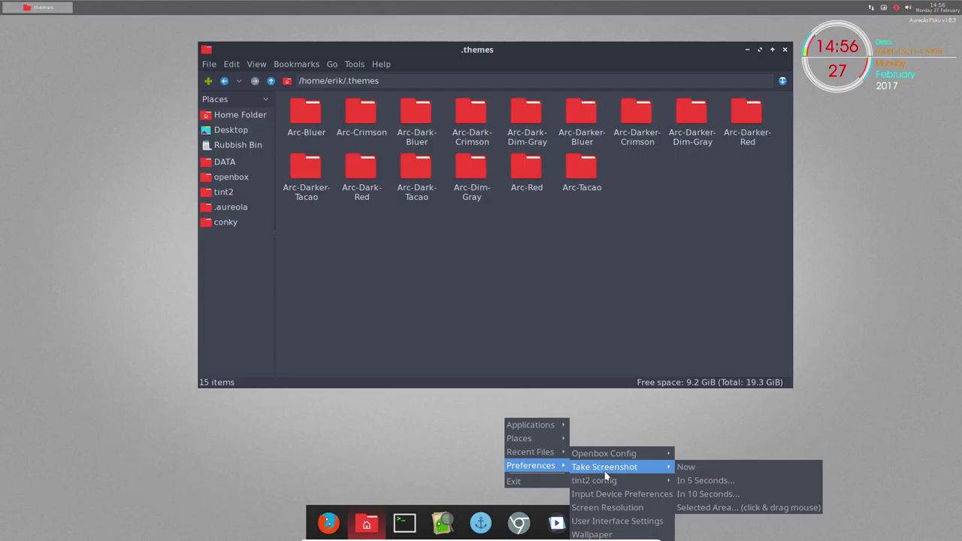
{"action": "mouse_move", "coordinate": [626, 457]}
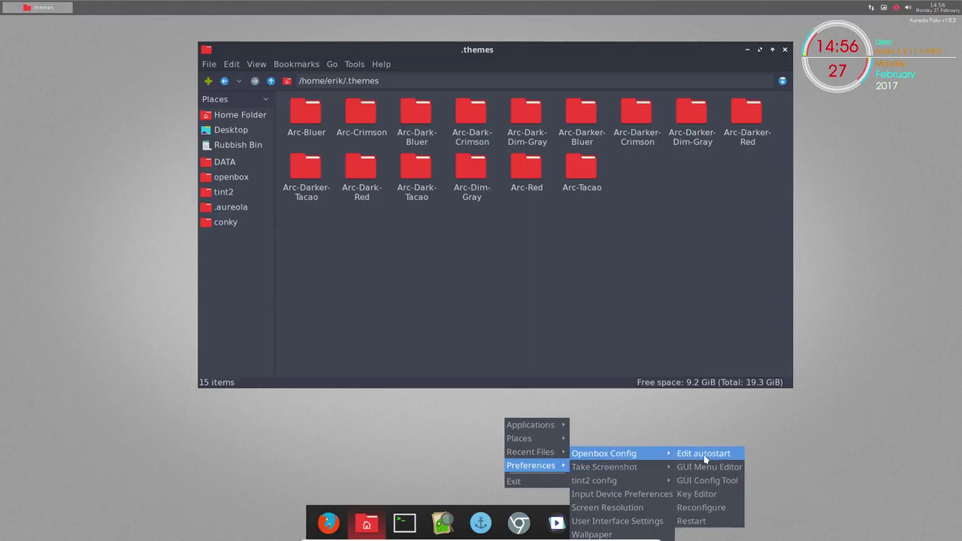
{"action": "left_click", "coordinate": [735, 481]}
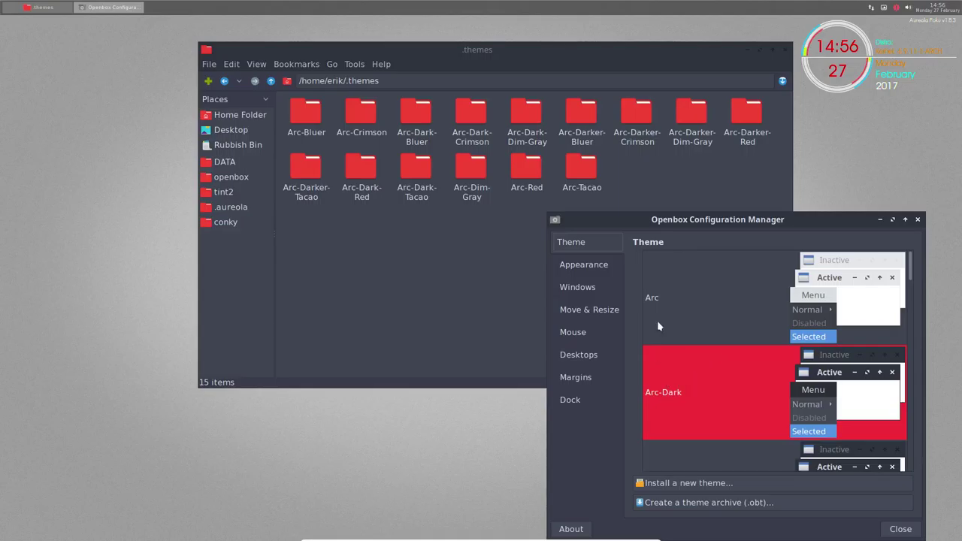
{"action": "scroll", "coordinate": [701, 392], "scroll_direction": "down", "scroll_amount": 3}
{"action": "scroll", "coordinate": [701, 399], "scroll_direction": "down", "scroll_amount": 10}
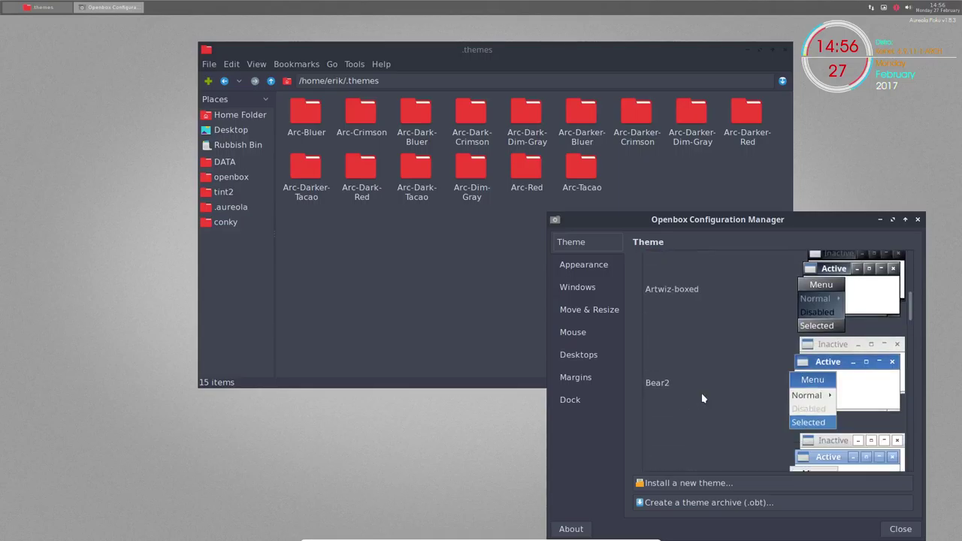
{"action": "scroll", "coordinate": [703, 398], "scroll_direction": "down", "scroll_amount": 5}
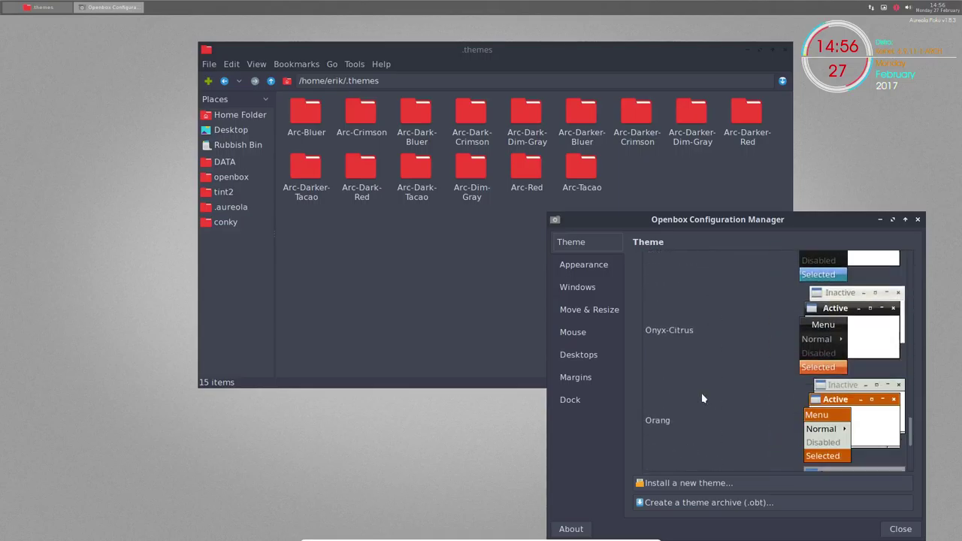
{"action": "left_click", "coordinate": [918, 219]}
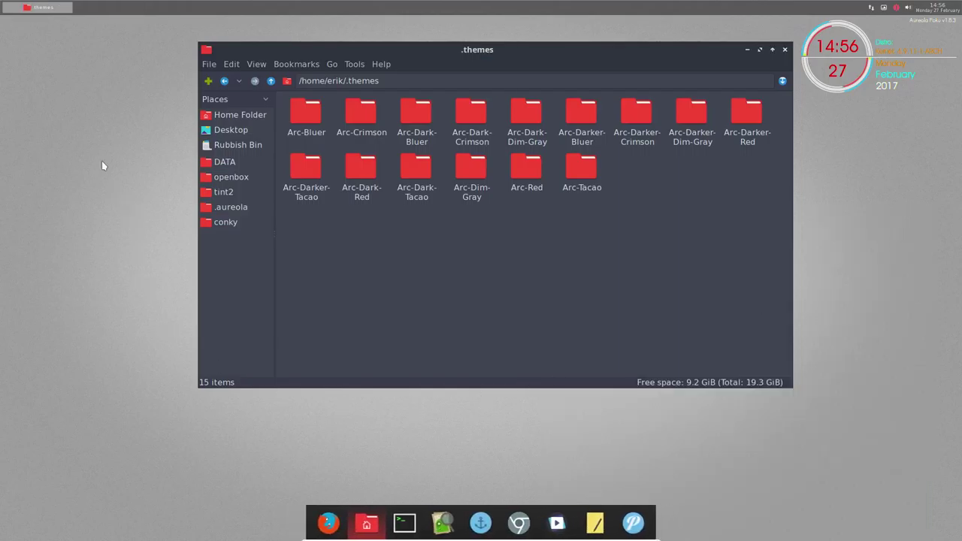
{"action": "right_click", "coordinate": [97, 130]}
{"action": "mouse_move", "coordinate": [131, 142]}
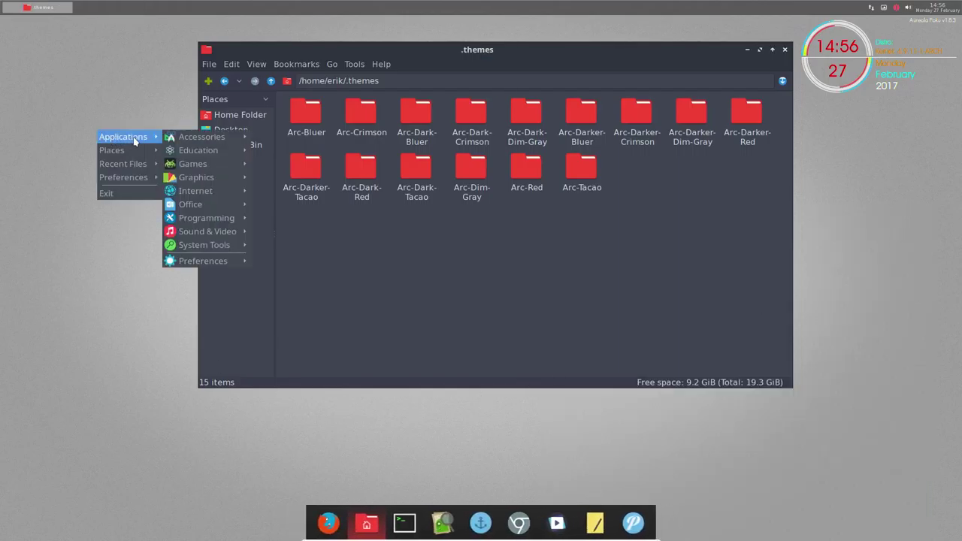
{"action": "mouse_move", "coordinate": [213, 248]}
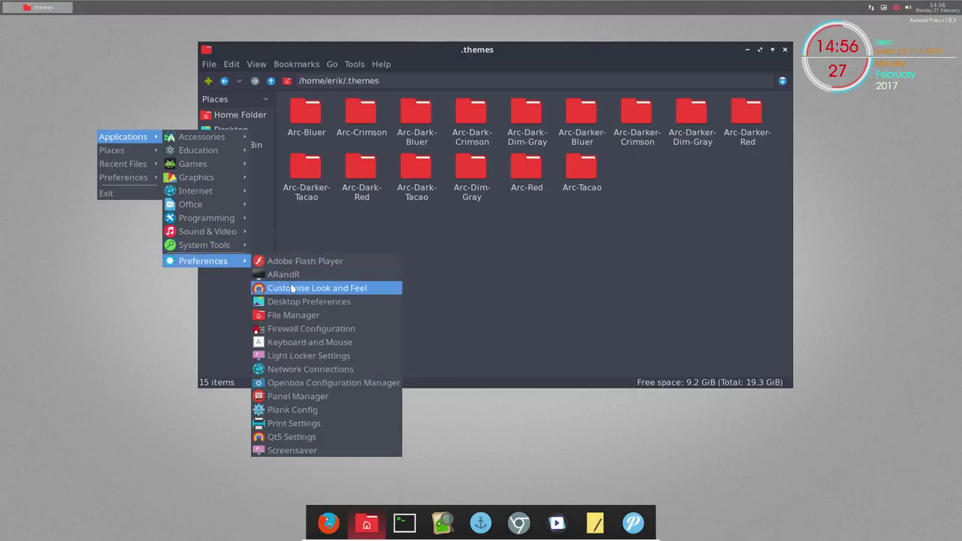
{"action": "left_click", "coordinate": [358, 293]}
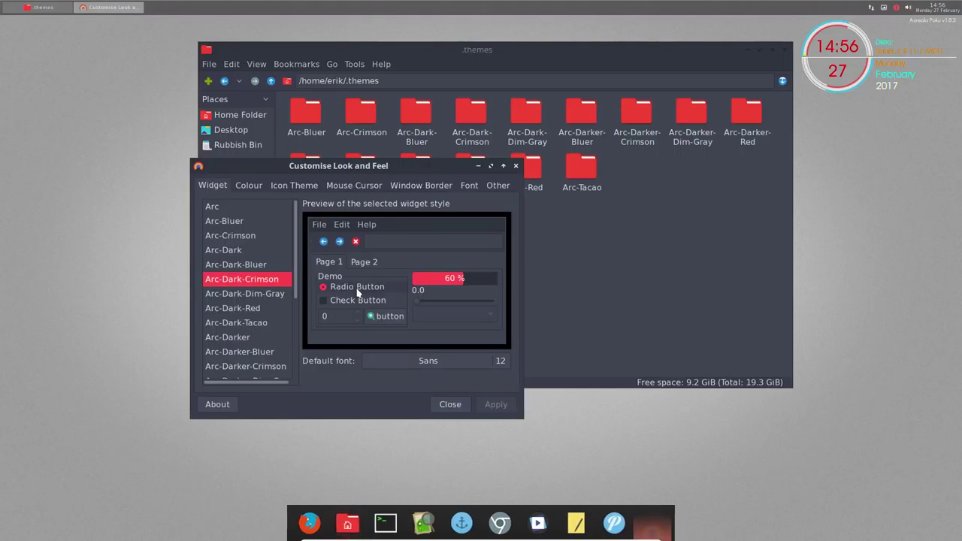
{"action": "left_click_drag", "start_coordinate": [299, 286], "coordinate": [295, 370]}
{"action": "scroll", "coordinate": [221, 273], "scroll_direction": "up", "scroll_amount": 1}
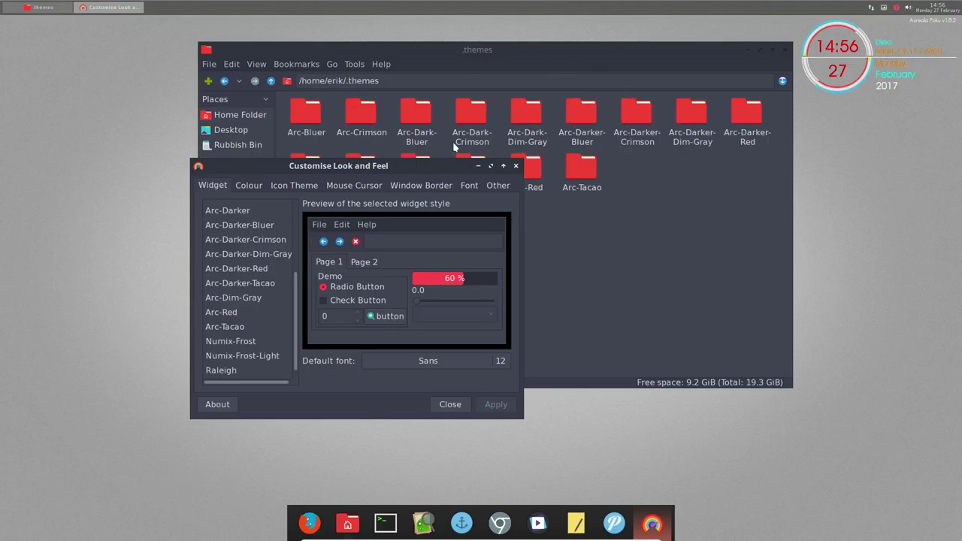
{"action": "left_click", "coordinate": [516, 166]}
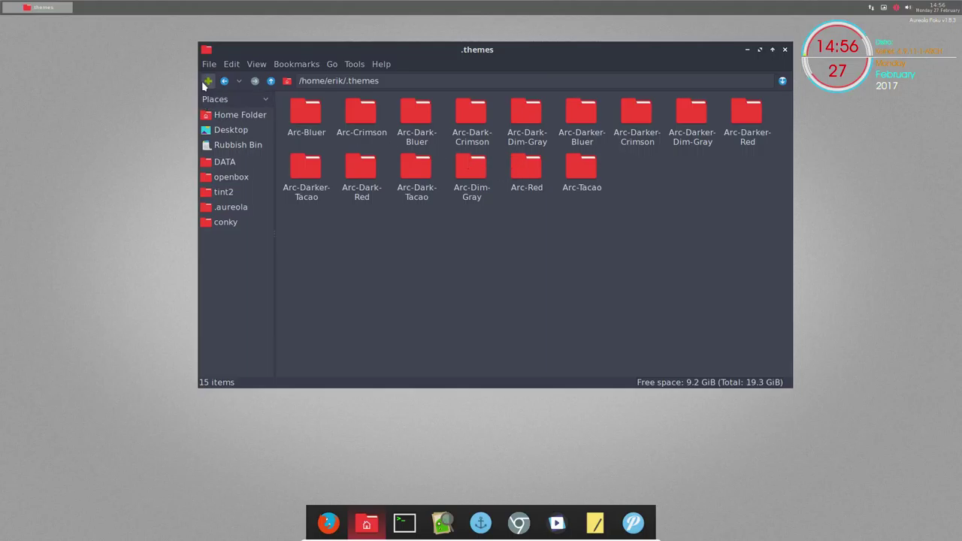
Return to the personal folder and select 600-install-personal-settings-folders-v1.sh.
{"action": "left_click", "coordinate": [225, 81]}
{"action": "left_click", "coordinate": [225, 81]}
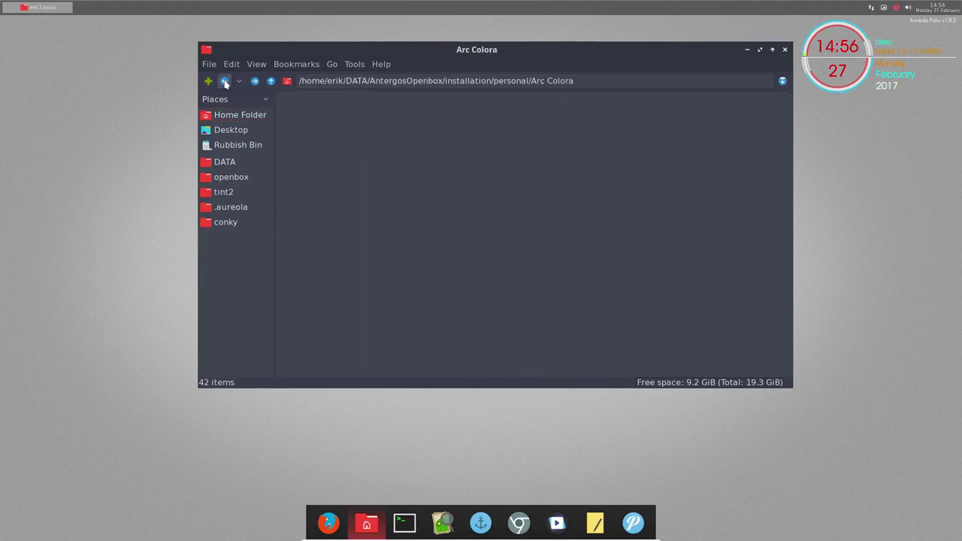
{"action": "left_click", "coordinate": [225, 81]}
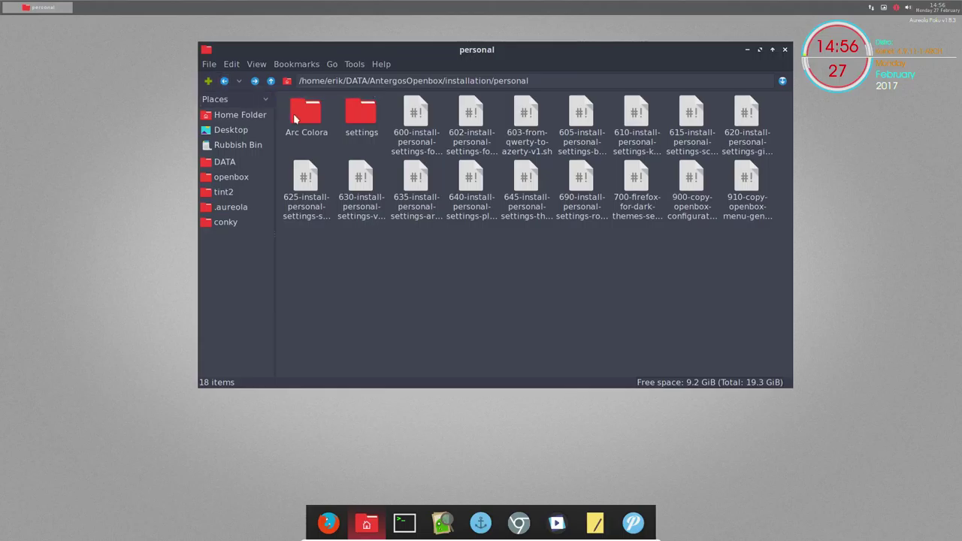
{"action": "left_click", "coordinate": [360, 119]}
{"action": "left_click", "coordinate": [412, 118]}
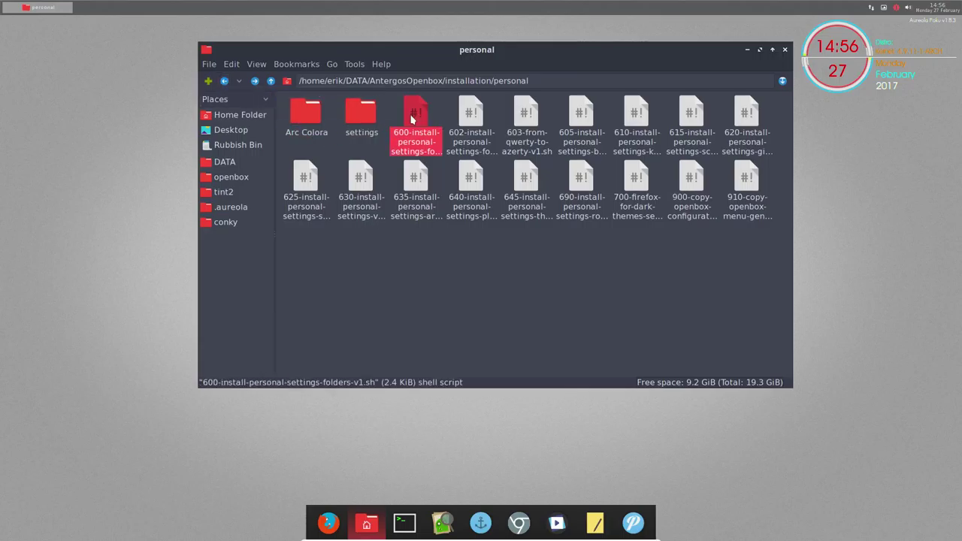
{"action": "left_click", "coordinate": [745, 179], "text": "shift"}
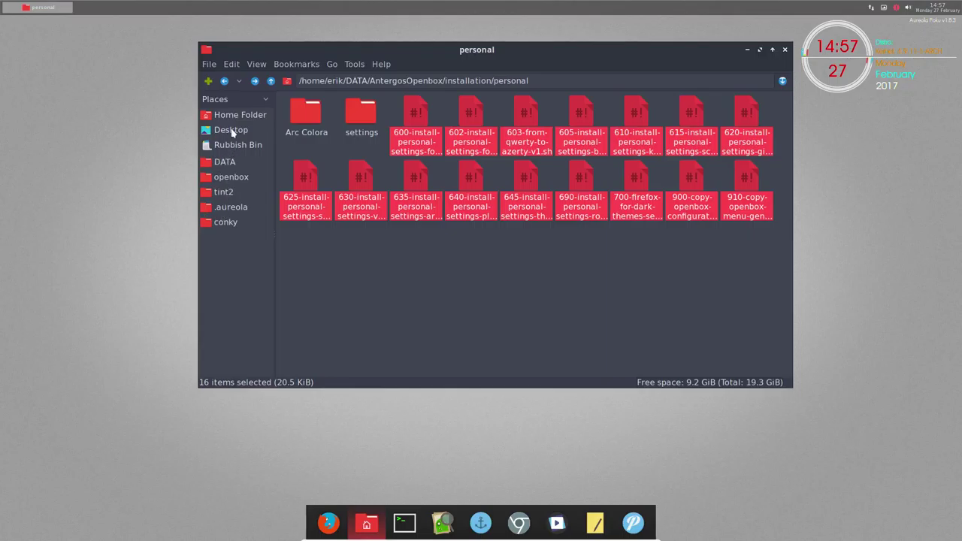
{"action": "left_click", "coordinate": [390, 232]}
{"action": "left_click", "coordinate": [418, 119]}
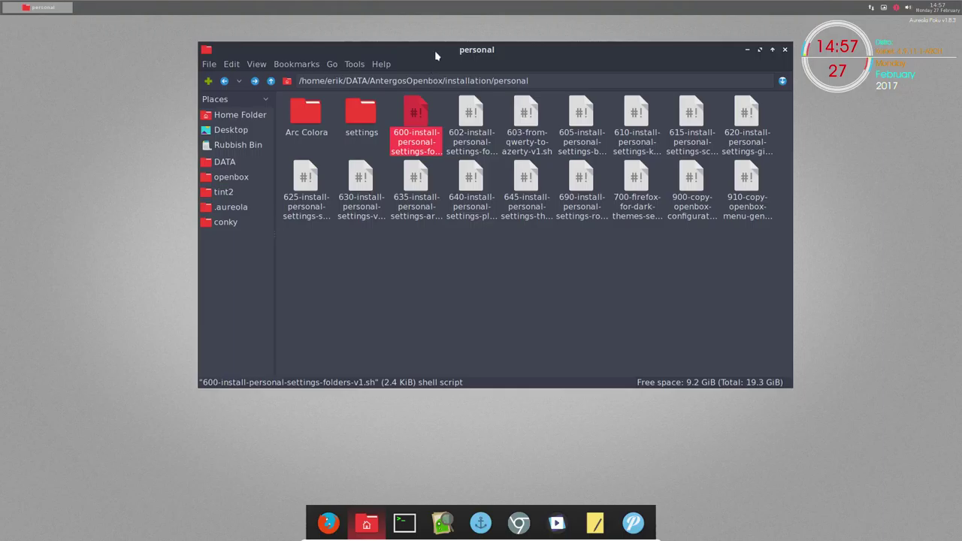
Move the file manager window left and make it narrower and taller.
{"action": "left_click_drag", "start_coordinate": [434, 50], "coordinate": [243, 38]}
{"action": "left_click_drag", "start_coordinate": [597, 375], "coordinate": [329, 464]}
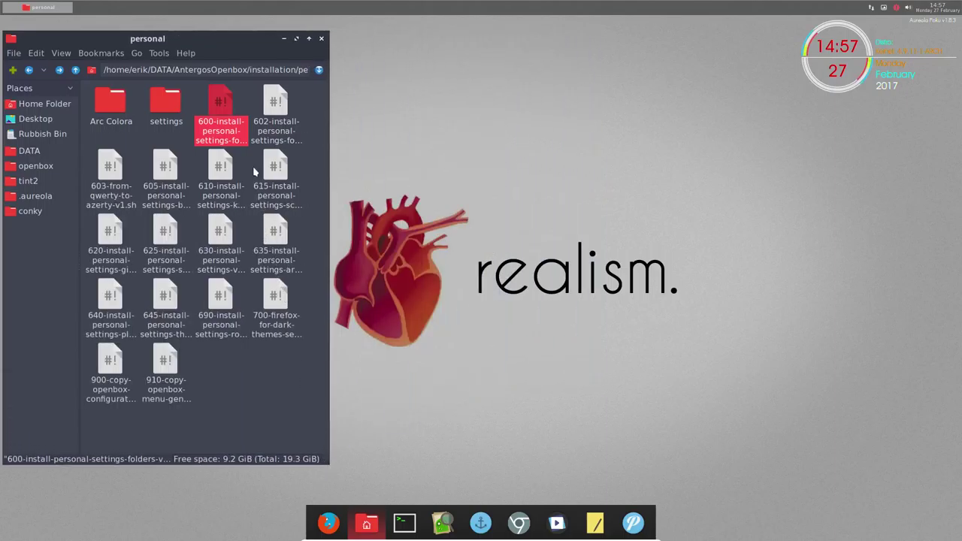
{"action": "left_click", "coordinate": [158, 55]}
Open a terminal in the personal folder and tab-complete the ./600 script name.
{"action": "left_click", "coordinate": [174, 68]}
{"action": "left_click_drag", "start_coordinate": [306, 30], "coordinate": [729, 54]}
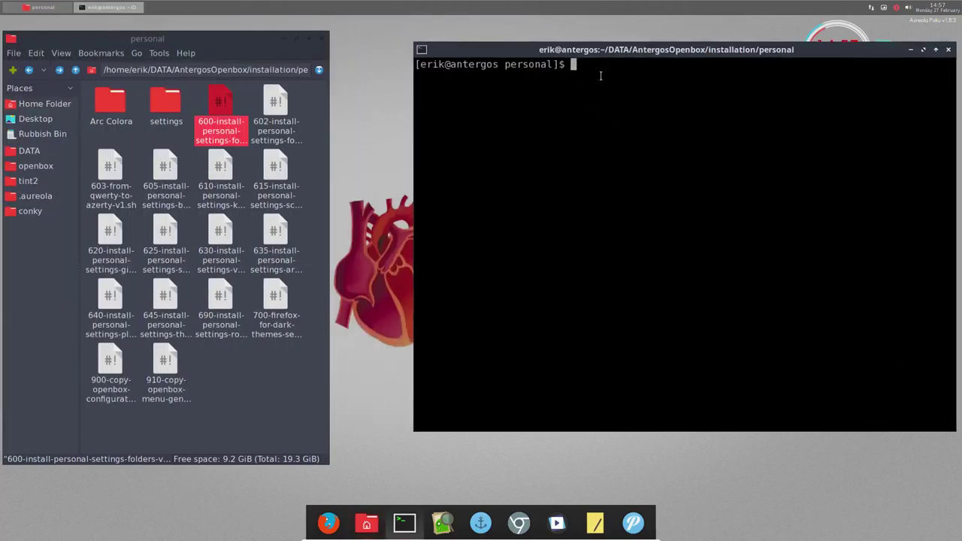
{"action": "type", "text": "./"}
{"action": "key", "text": "Tab"}
{"action": "key", "text": "Tab"}
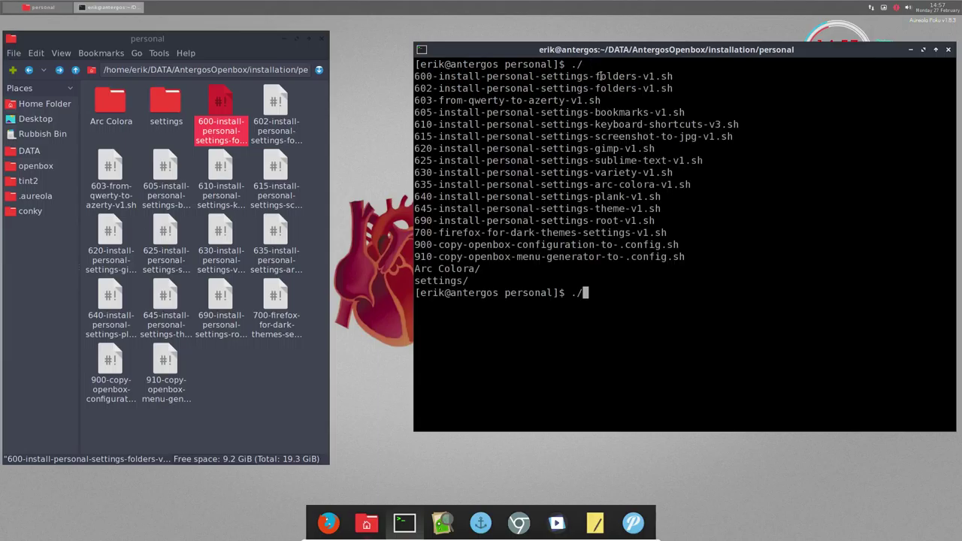
{"action": "type", "text": "600"}
{"action": "key", "text": "Tab"}
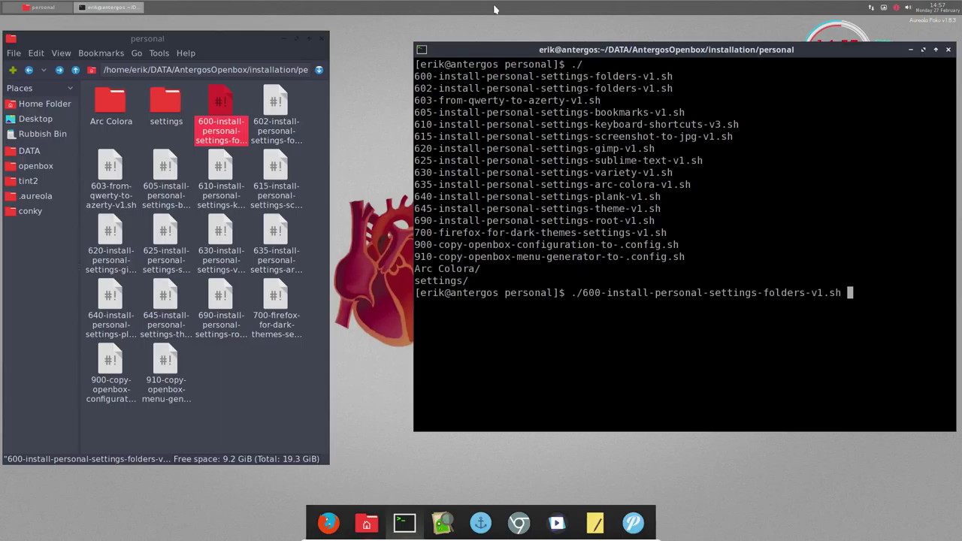
Review the folder-creation lines of the 600 script in Mousepad.
{"action": "double_click", "coordinate": [216, 100]}
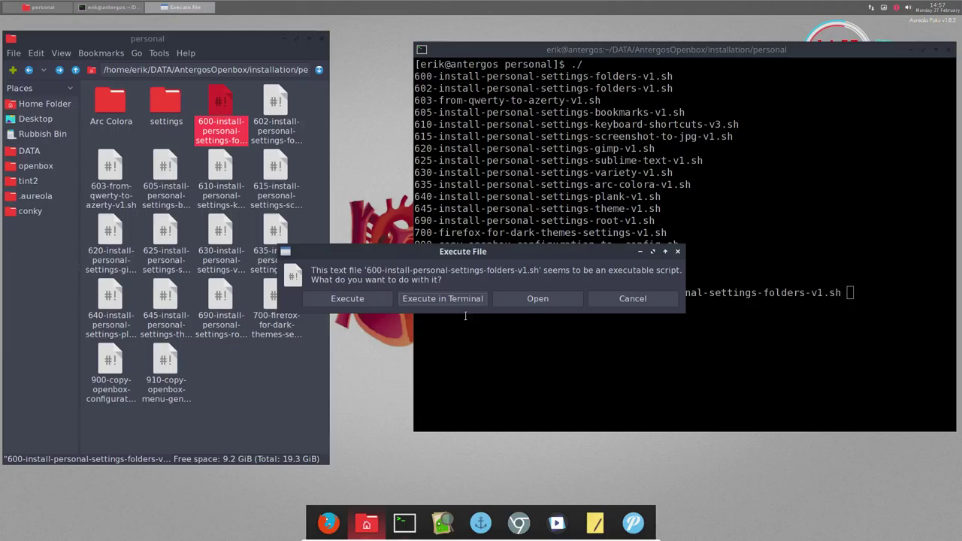
{"action": "left_click", "coordinate": [526, 301]}
{"action": "scroll", "coordinate": [459, 351], "scroll_direction": "down", "scroll_amount": 3}
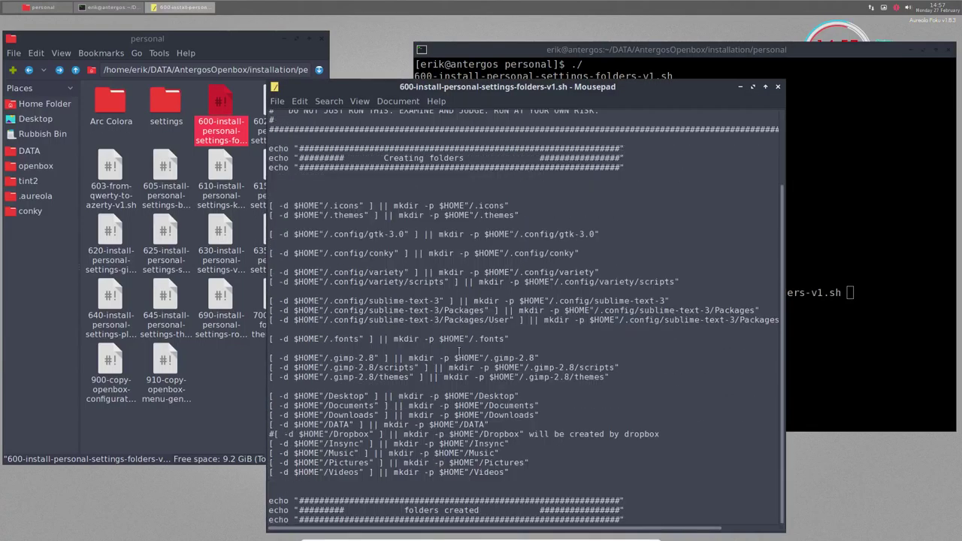
{"action": "left_click_drag", "start_coordinate": [515, 467], "coordinate": [273, 218]}
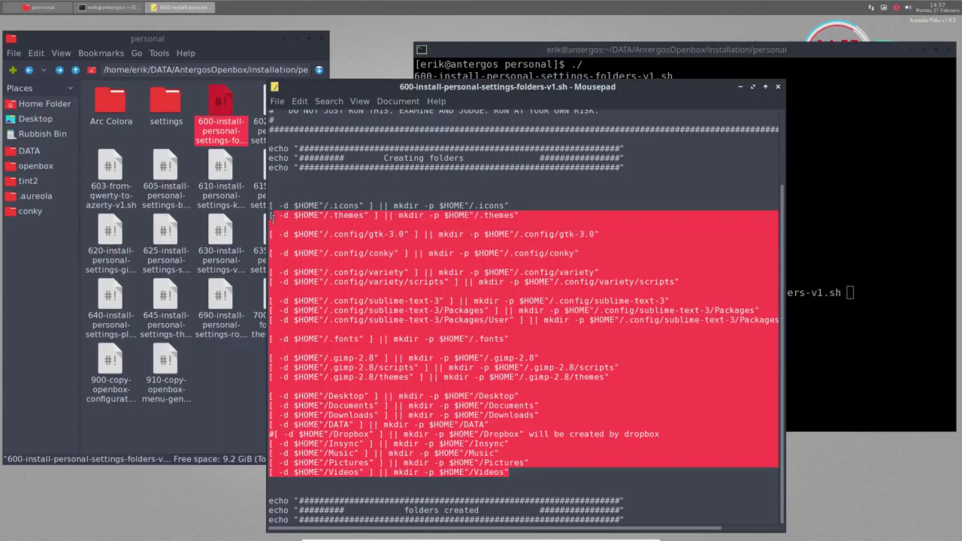
{"action": "left_click", "coordinate": [552, 205]}
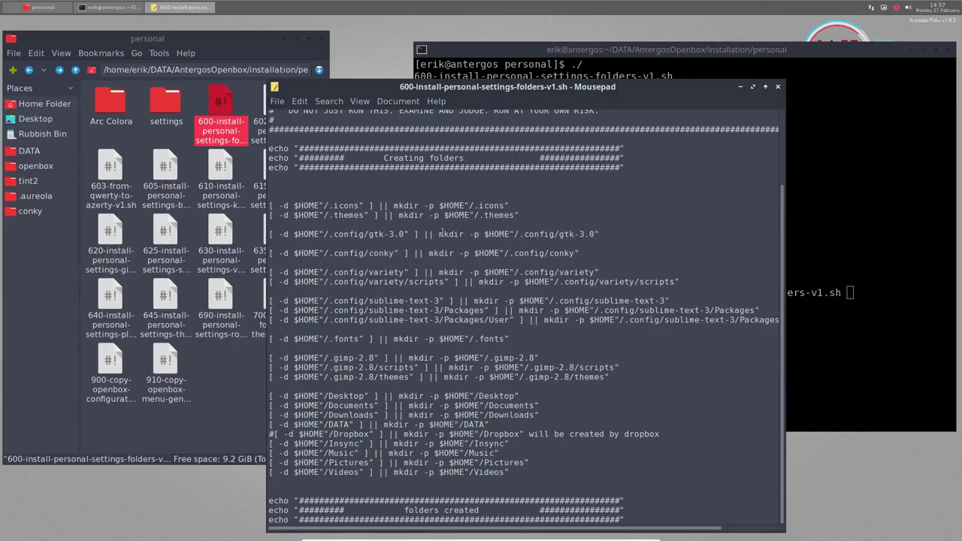
{"action": "left_click", "coordinate": [778, 86]}
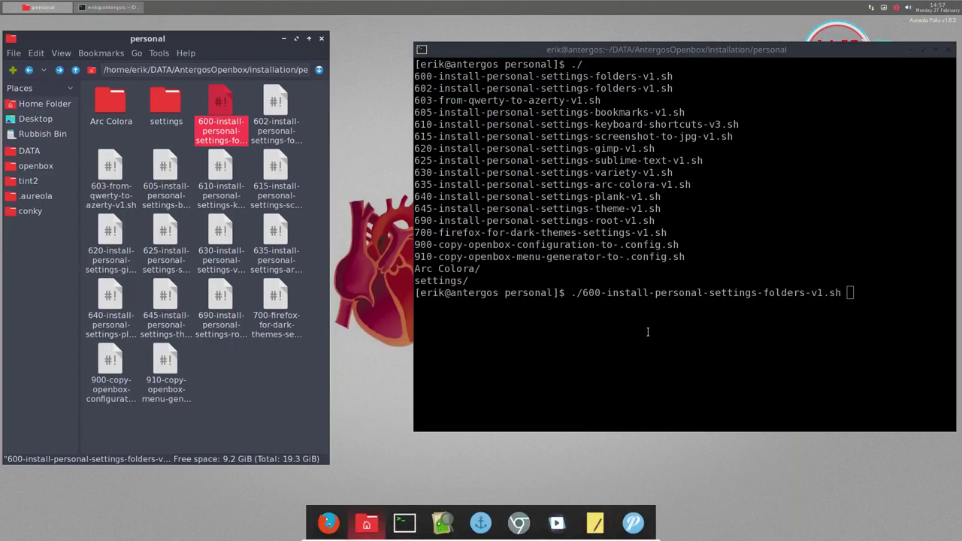
Run 600-install-personal-settings-folders-v1.sh so it reports 'folders created'.
{"action": "key", "text": "Return"}
{"action": "left_click", "coordinate": [445, 320]}
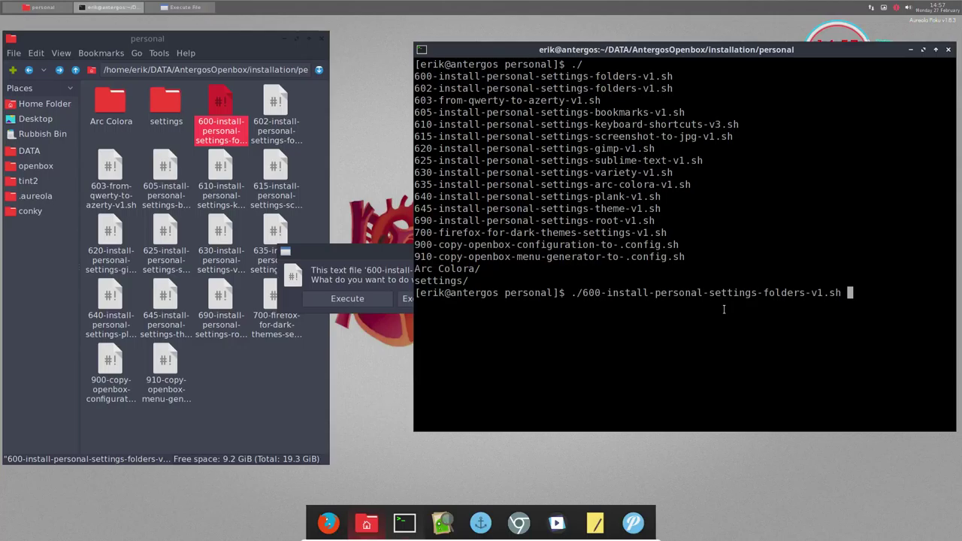
{"action": "left_click", "coordinate": [370, 286]}
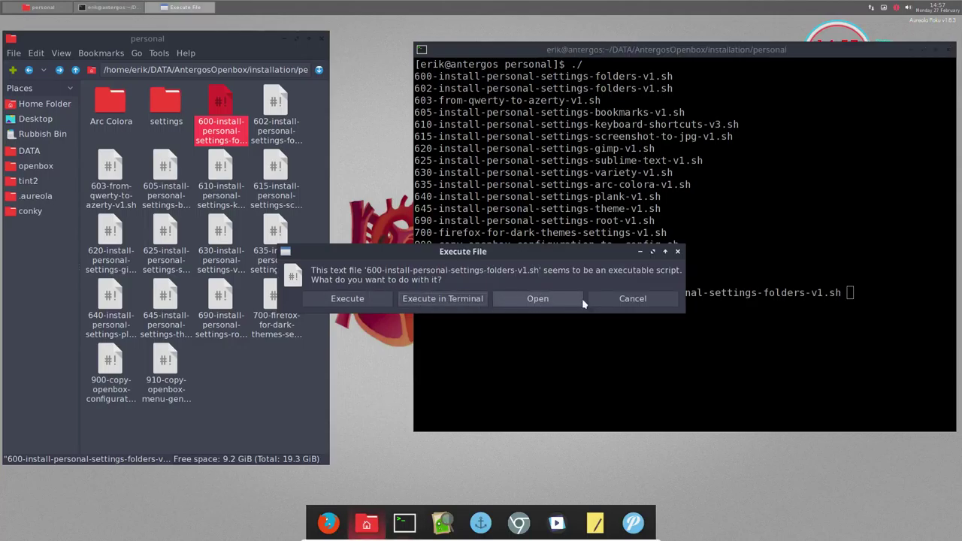
{"action": "left_click", "coordinate": [643, 299]}
{"action": "key", "text": "Return"}
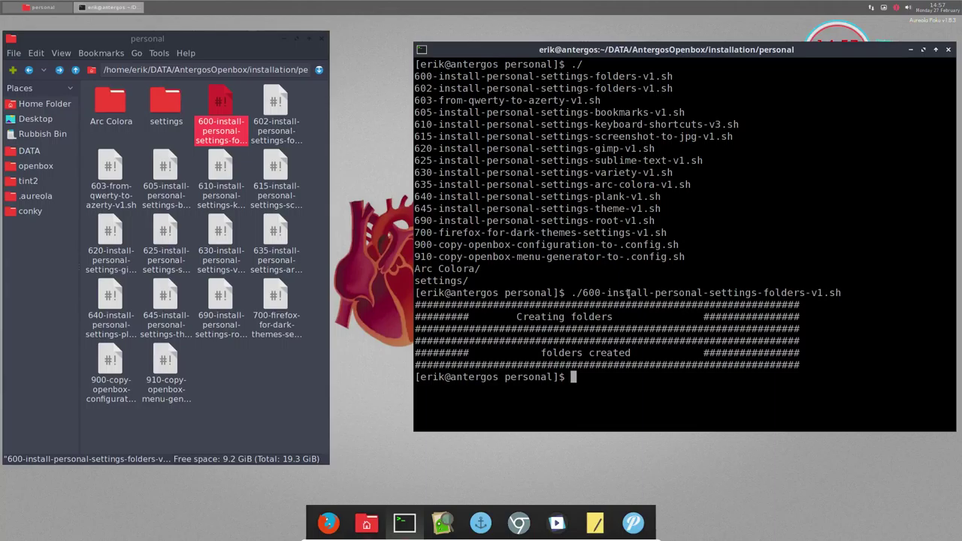
Tab-complete ./602-install-personal-settings-folders-v1.sh in the terminal.
{"action": "type", "text": "./60"}
{"action": "key", "text": "Tab"}
{"action": "key", "text": "Tab"}
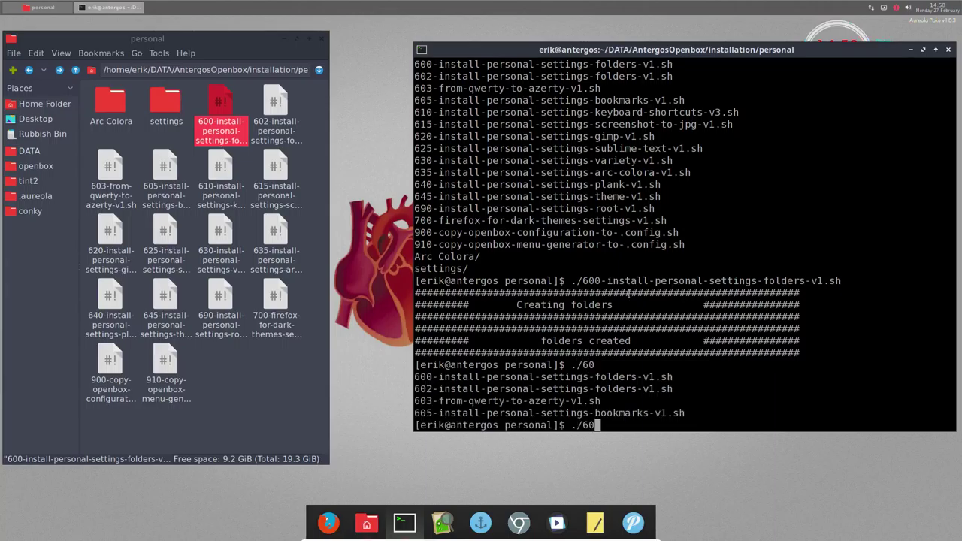
{"action": "type", "text": "2"}
{"action": "key", "text": "Tab"}
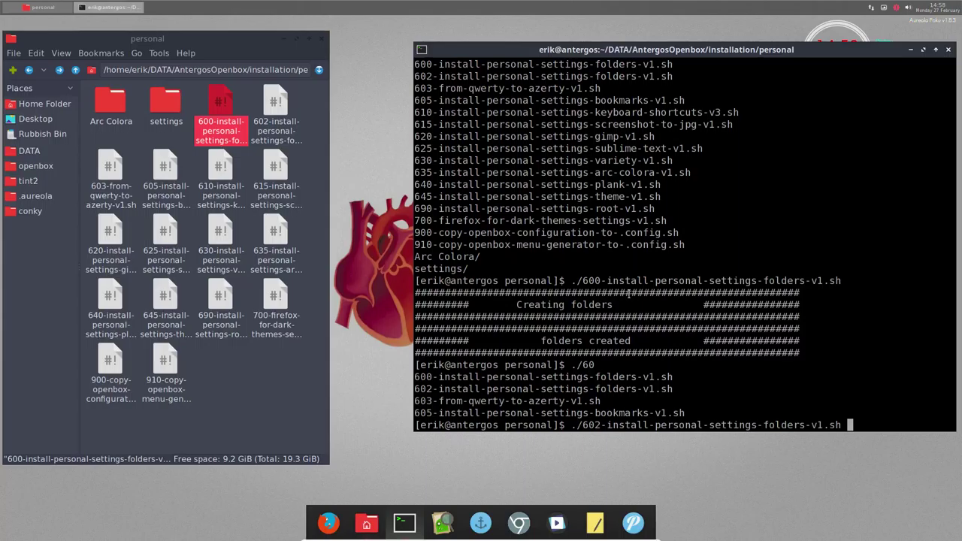
Review the 602 script's two folder lines, including the obmenu-generator path, in Mousepad.
{"action": "left_click", "coordinate": [283, 114]}
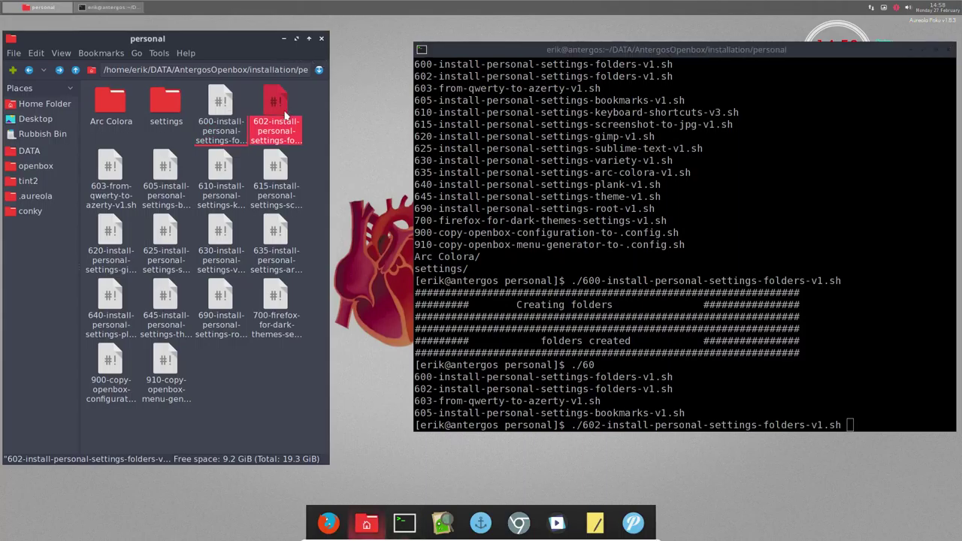
{"action": "double_click", "coordinate": [283, 114]}
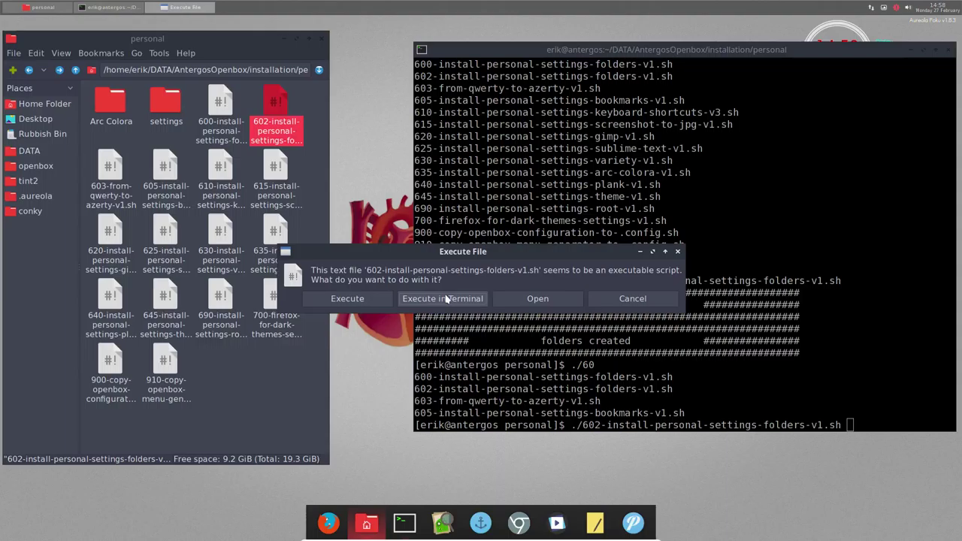
{"action": "left_click", "coordinate": [564, 299]}
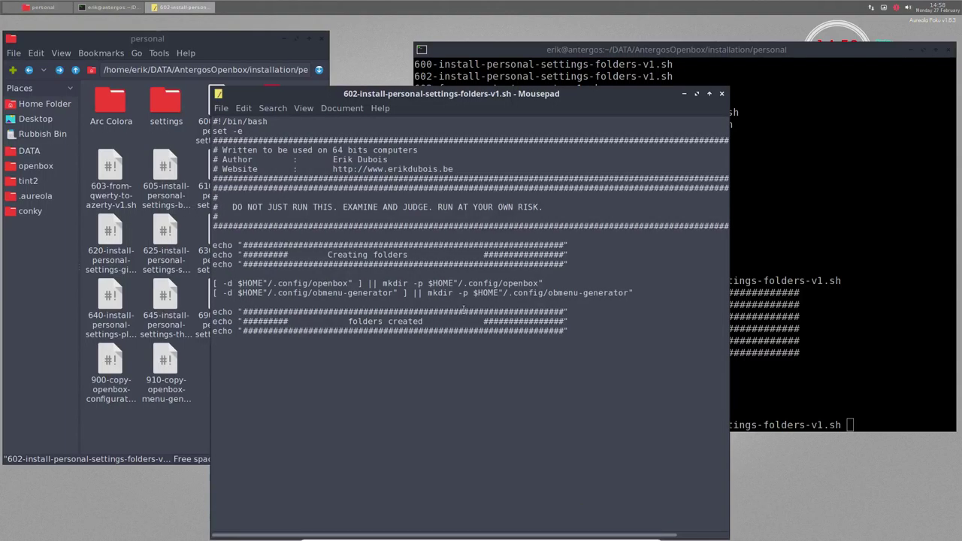
{"action": "left_click_drag", "start_coordinate": [640, 299], "coordinate": [230, 279]}
{"action": "left_click", "coordinate": [344, 292]}
{"action": "left_click_drag", "start_coordinate": [396, 293], "coordinate": [308, 293]}
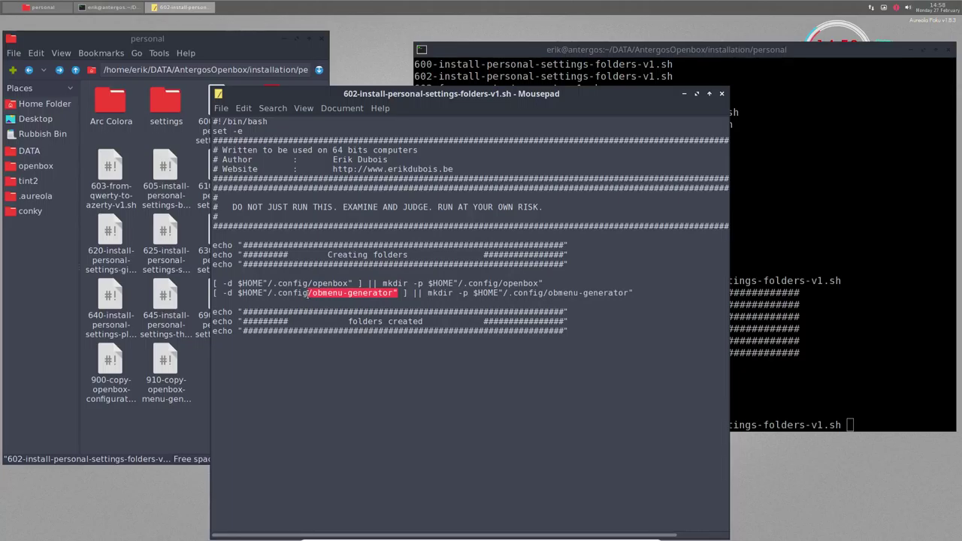
{"action": "left_click", "coordinate": [358, 293]}
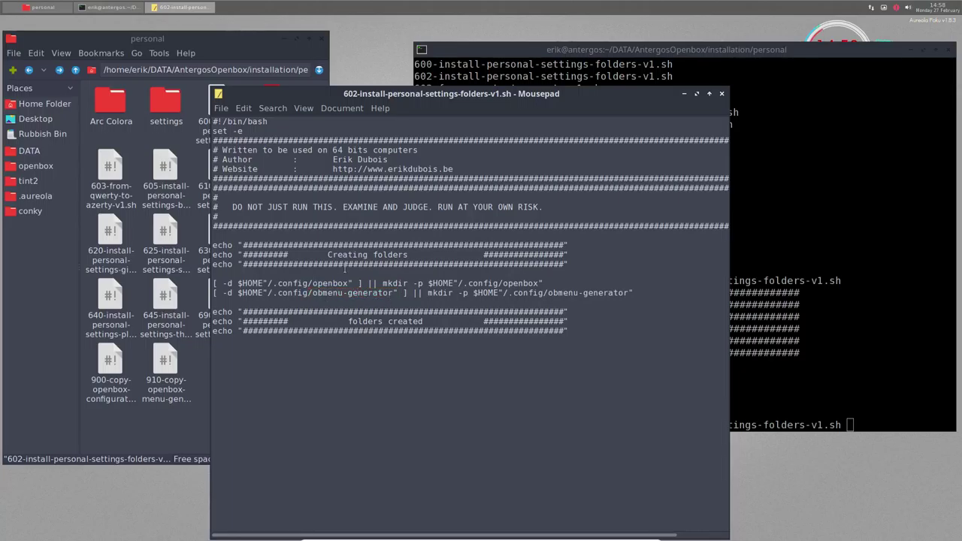
{"action": "left_click", "coordinate": [722, 94]}
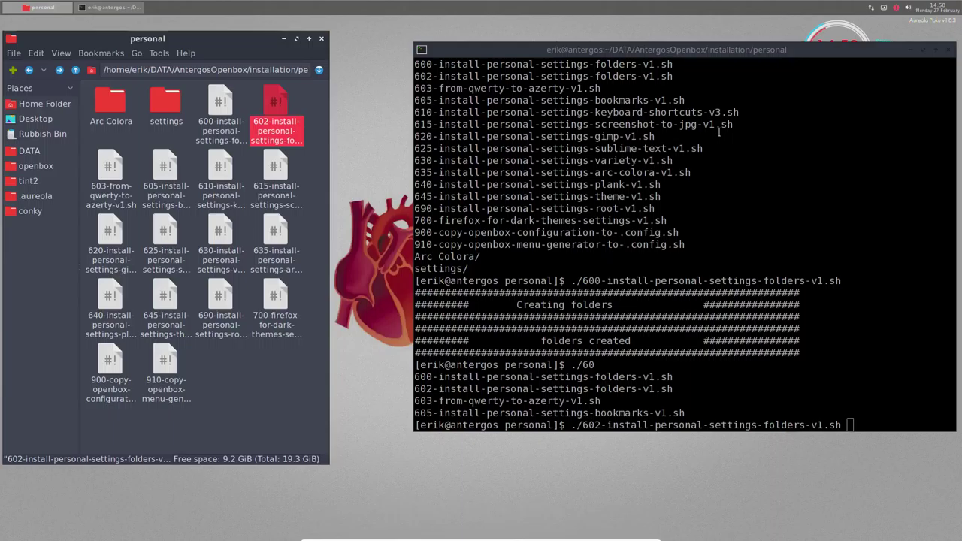
Run the 602 script, which reports 'folders created', then clear the prompt.
{"action": "double_click", "coordinate": [674, 364]}
{"action": "key", "text": "Return"}
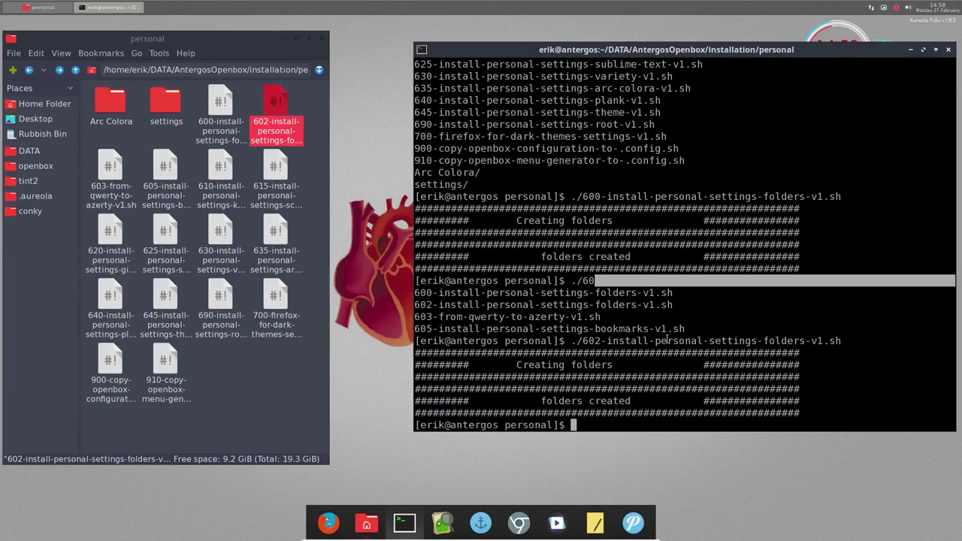
{"action": "left_click", "coordinate": [628, 351]}
{"action": "key", "text": "Up"}
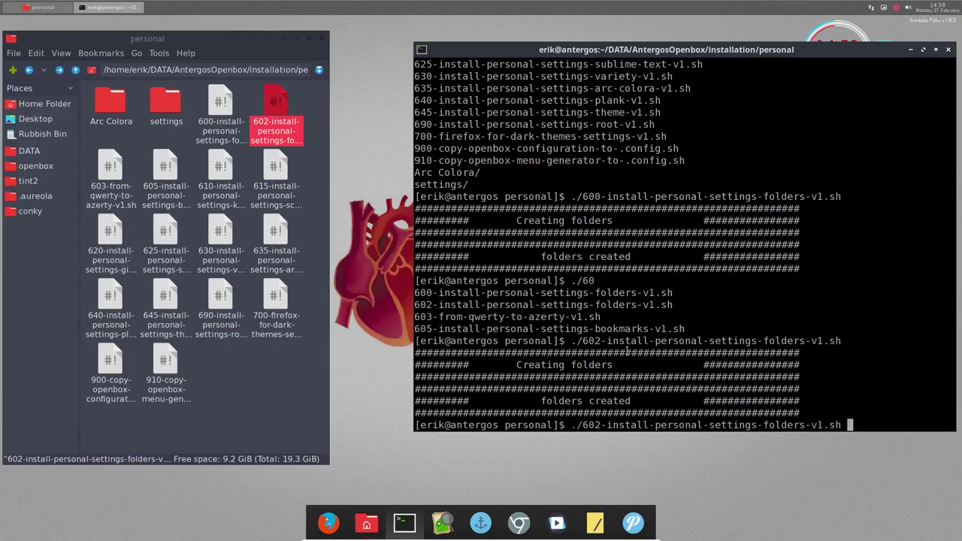
{"action": "key", "text": "Down"}
Run ./603-from-qwerty-to-azerty-v1.sh to switch the keyboard to Belgian azerty.
{"action": "type", "text": "./6"}
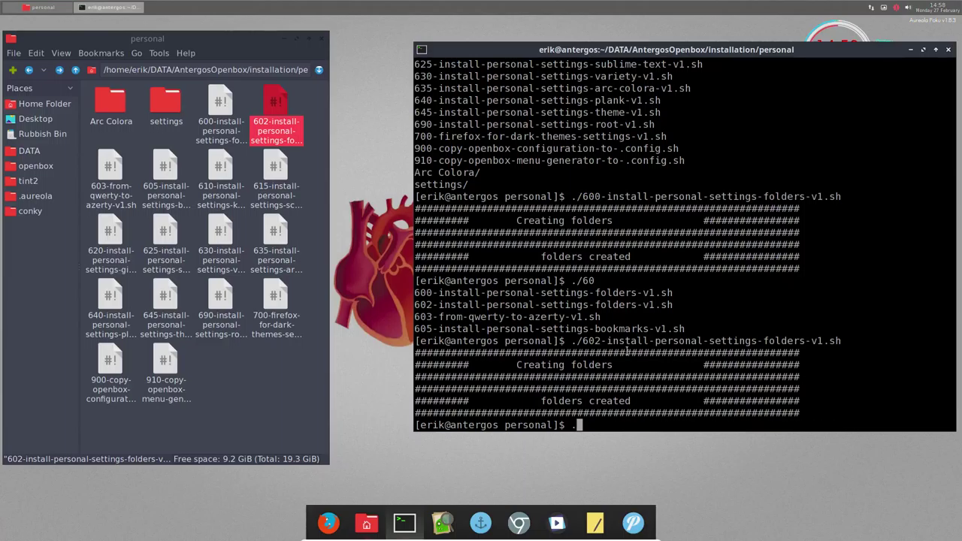
{"action": "key", "text": "Tab"}
{"action": "key", "text": "Tab"}
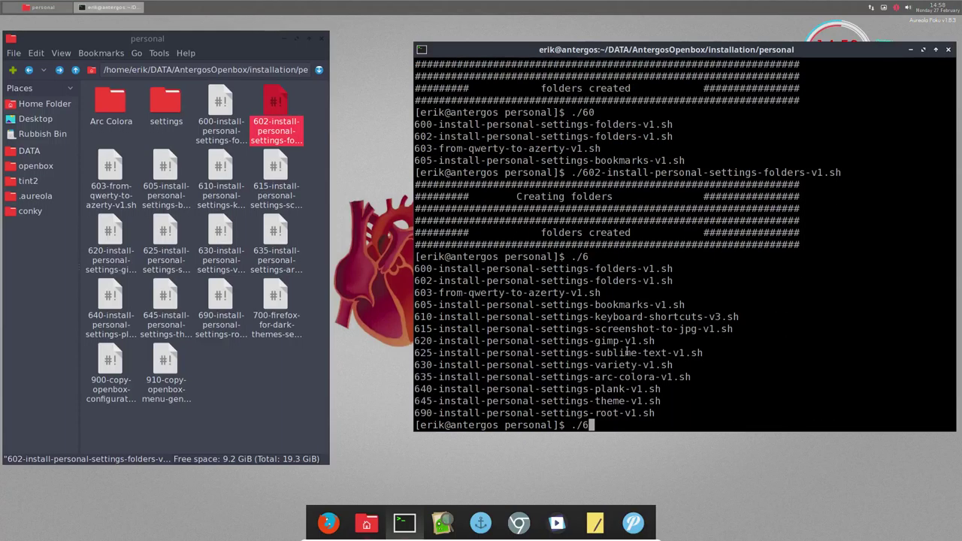
{"action": "type", "text": "603"}
{"action": "key", "text": "BackSpace"}
{"action": "key", "text": "BackSpace"}
{"action": "key", "text": "BackSpace"}
{"action": "type", "text": "03"}
{"action": "key", "text": "Tab"}
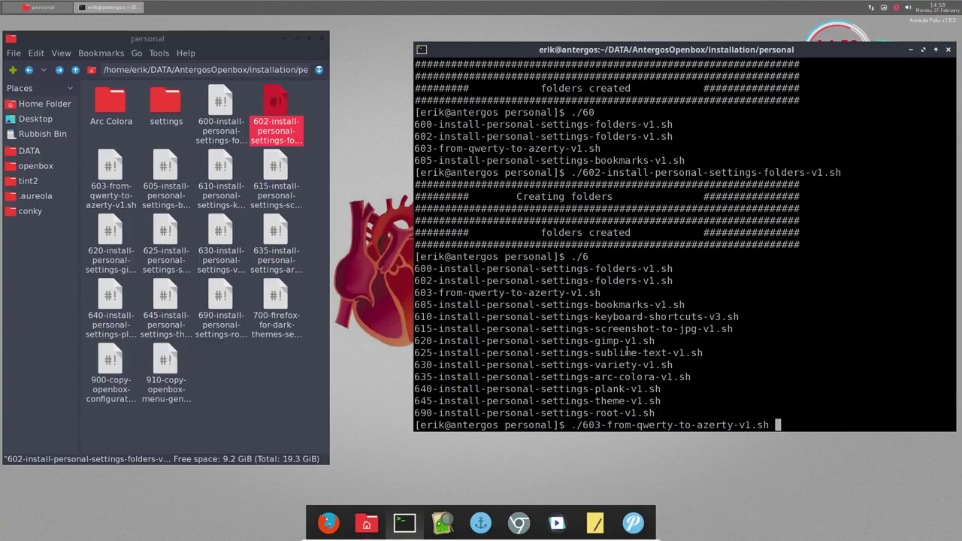
{"action": "key", "text": "Return"}
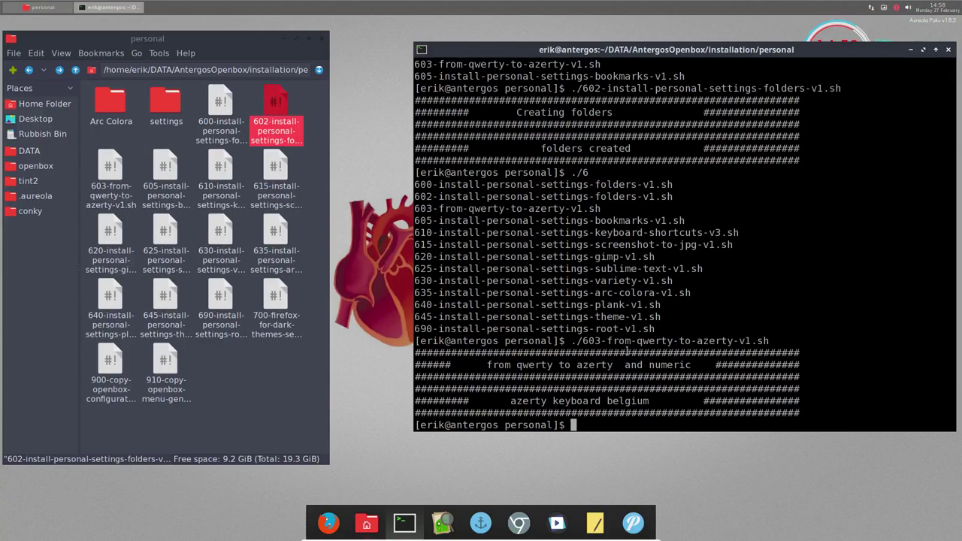
Review the 603 script's setxkbmap pc101 line in Mousepad, then close it.
{"action": "left_click", "coordinate": [118, 167]}
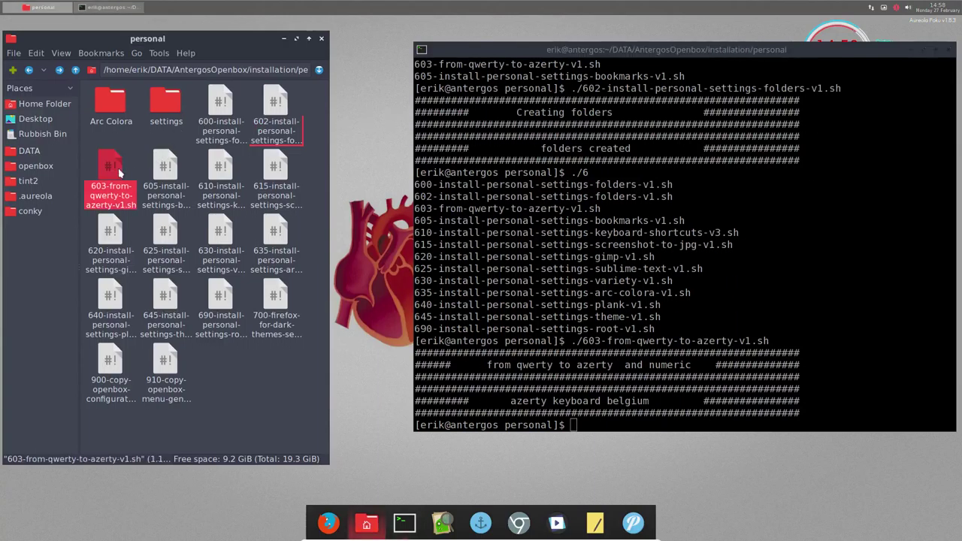
{"action": "double_click", "coordinate": [118, 167]}
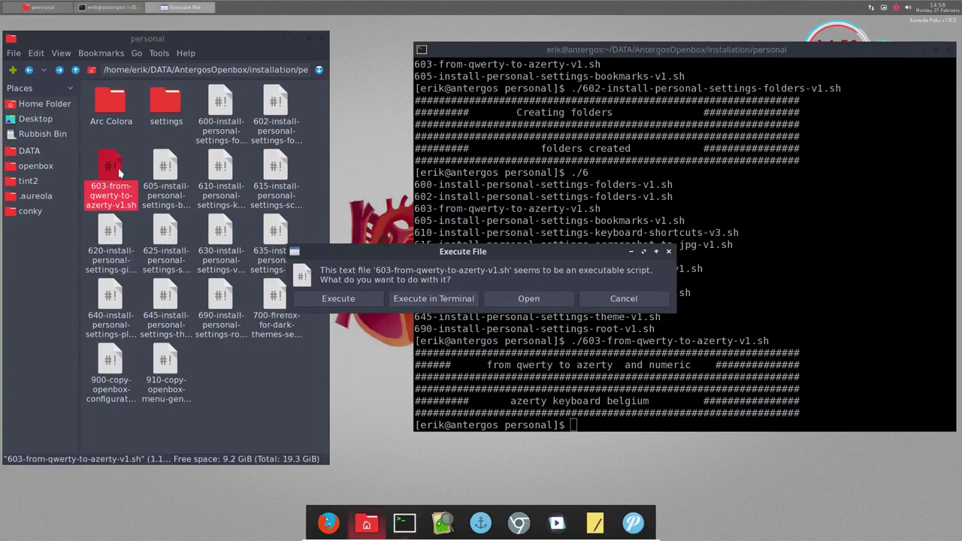
{"action": "left_click", "coordinate": [530, 299]}
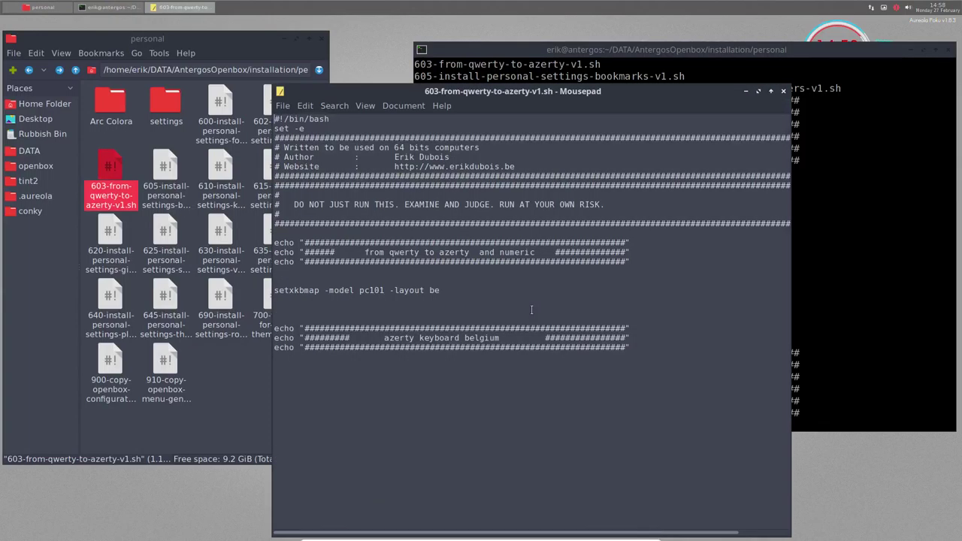
{"action": "left_click_drag", "start_coordinate": [359, 290], "coordinate": [387, 289]}
{"action": "left_click_drag", "start_coordinate": [441, 290], "coordinate": [268, 292]}
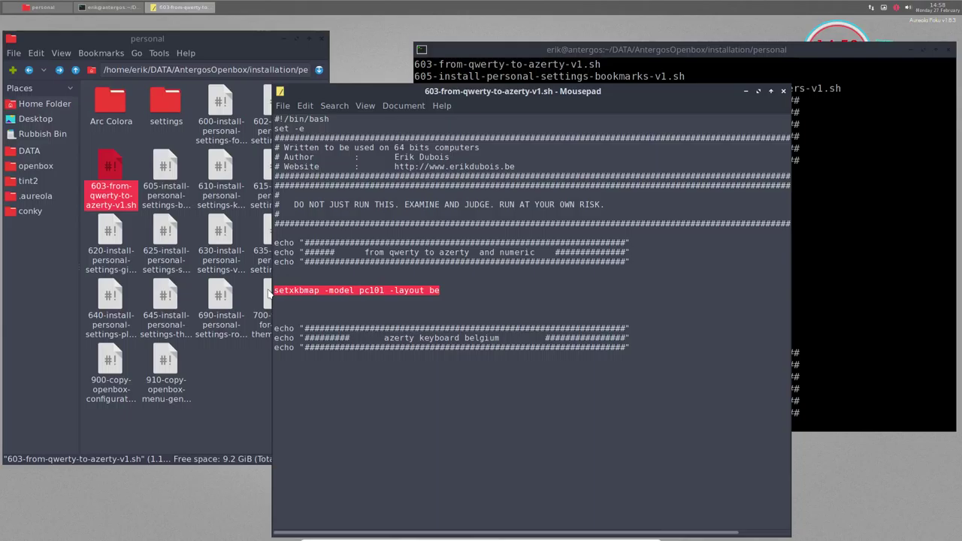
{"action": "right_click", "coordinate": [318, 290]}
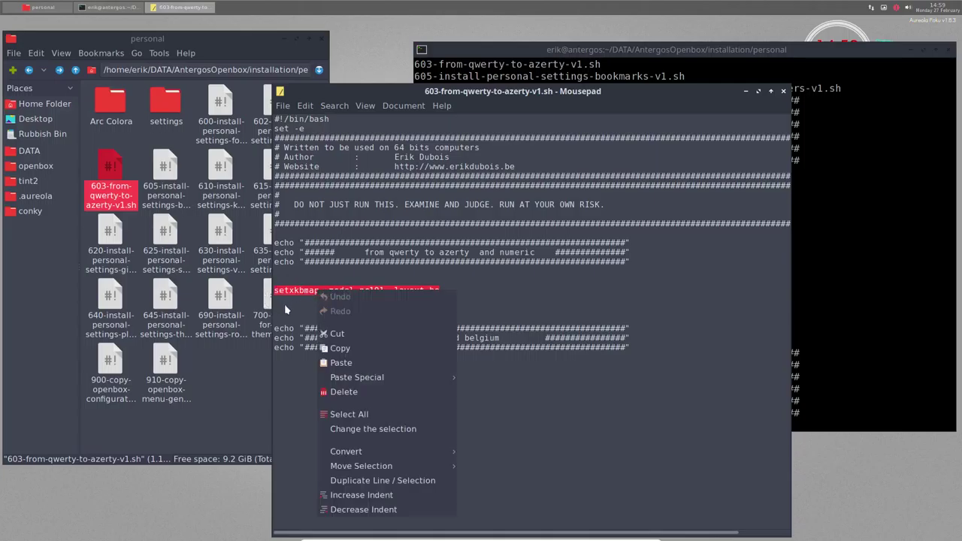
{"action": "left_click", "coordinate": [285, 303]}
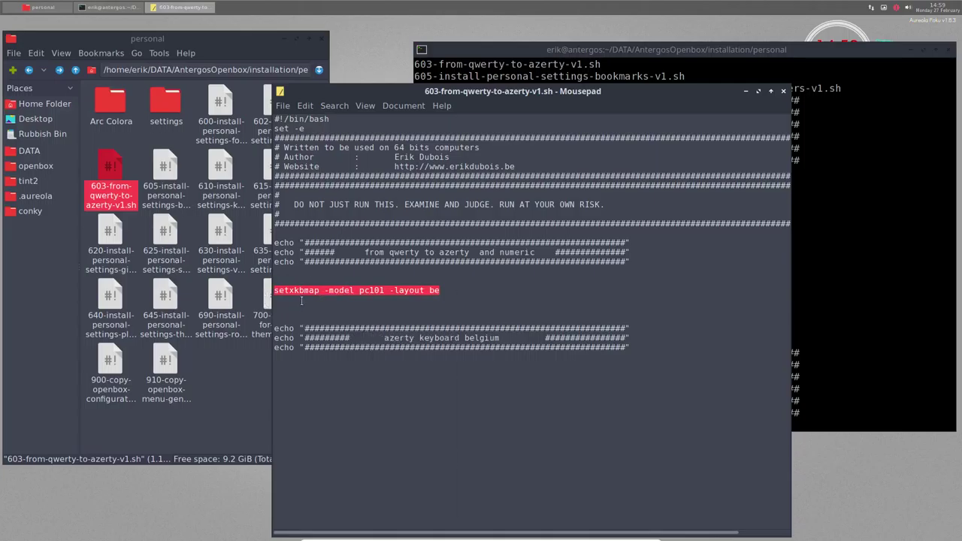
{"action": "left_click", "coordinate": [783, 91]}
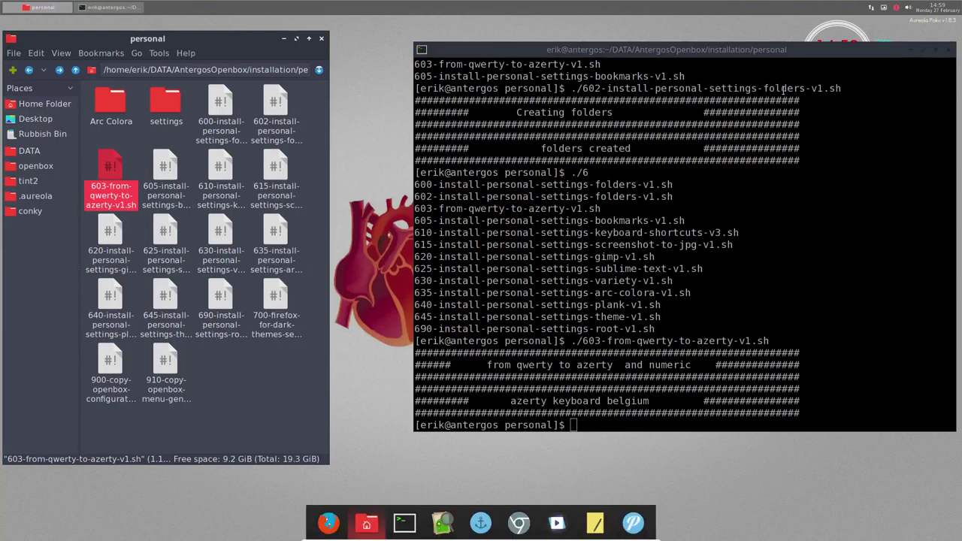
{"action": "left_click_drag", "start_coordinate": [438, 220], "coordinate": [679, 220]}
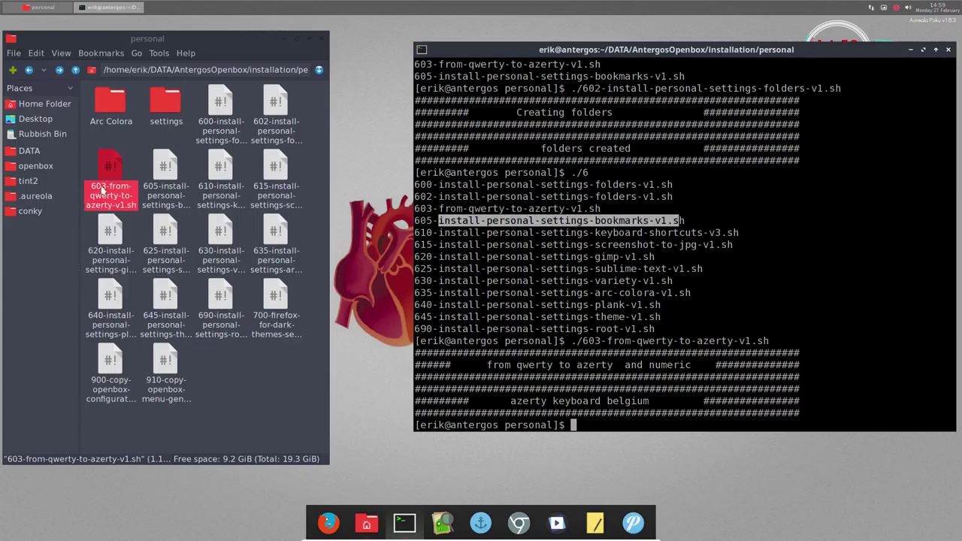
Review 605-install-personal-settings-bookmarks-v1.sh in Mousepad, then close it.
{"action": "double_click", "coordinate": [159, 177]}
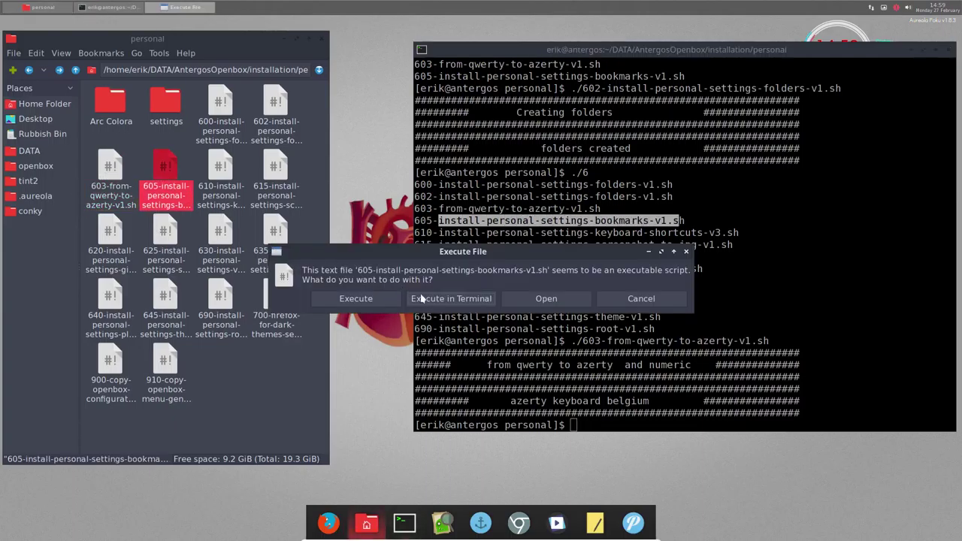
{"action": "left_click", "coordinate": [530, 300]}
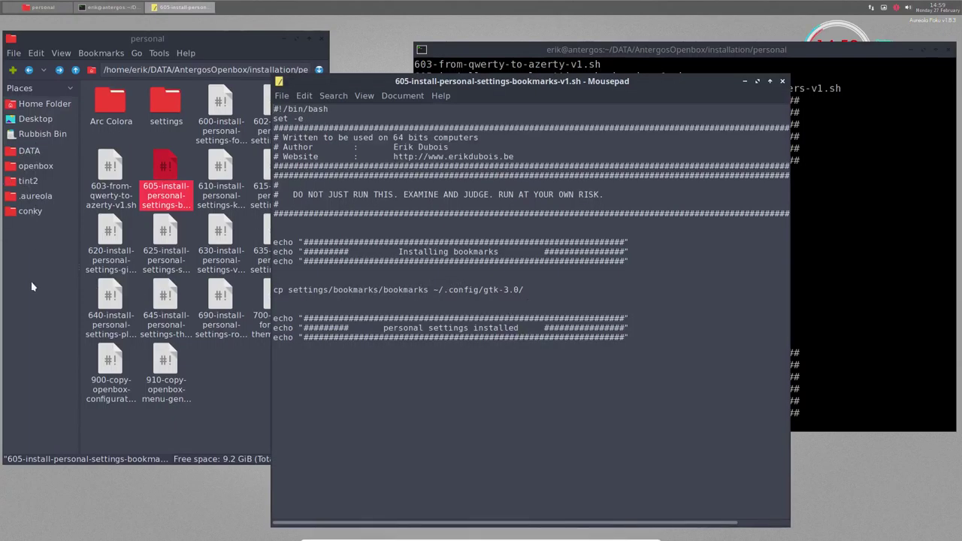
{"action": "left_click", "coordinate": [620, 300]}
{"action": "left_click", "coordinate": [782, 80]}
Run ./605-install-personal-settings-bookmarks-v1.sh in the terminal to install the bookmarks.
{"action": "left_click", "coordinate": [579, 290]}
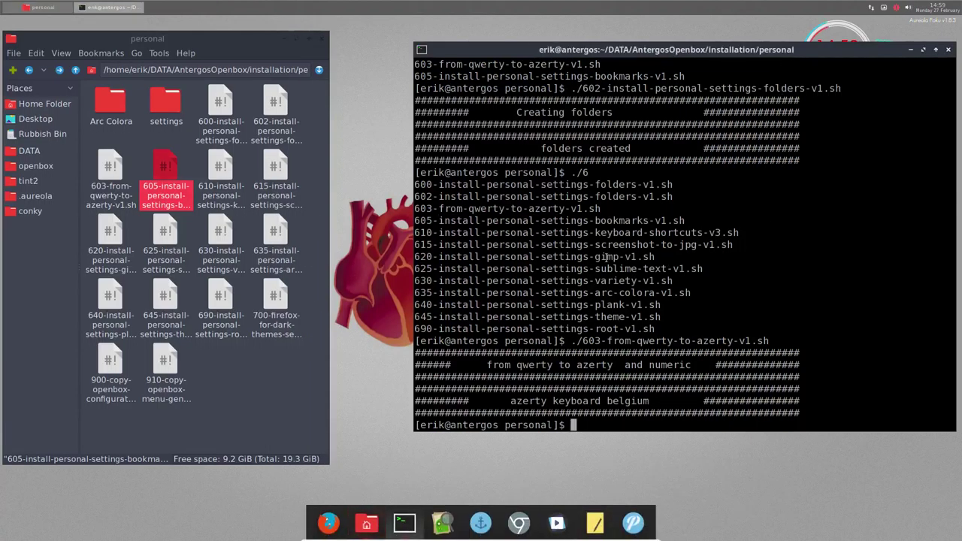
{"action": "type", "text": "./6054"}
{"action": "key", "text": "BackSpace"}
{"action": "key", "text": "Tab"}
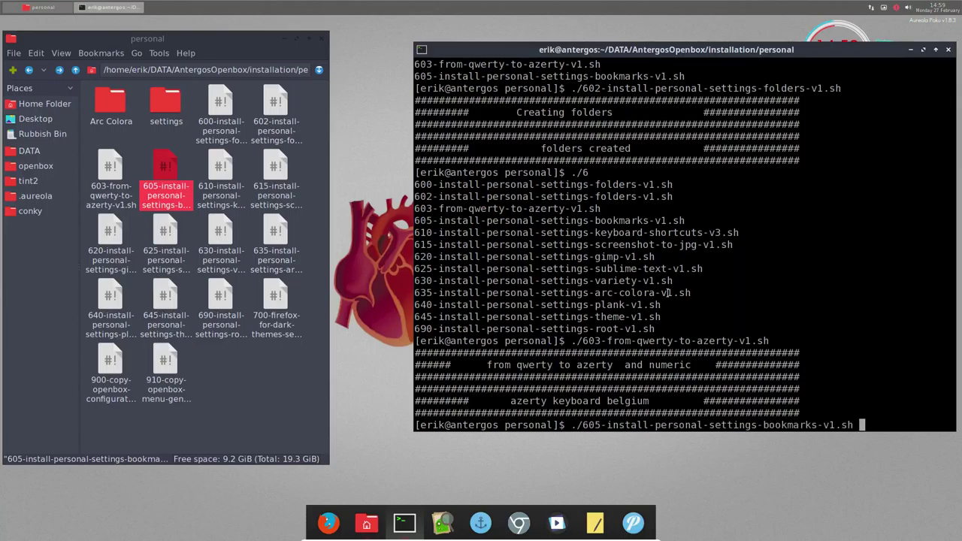
{"action": "key", "text": "Return"}
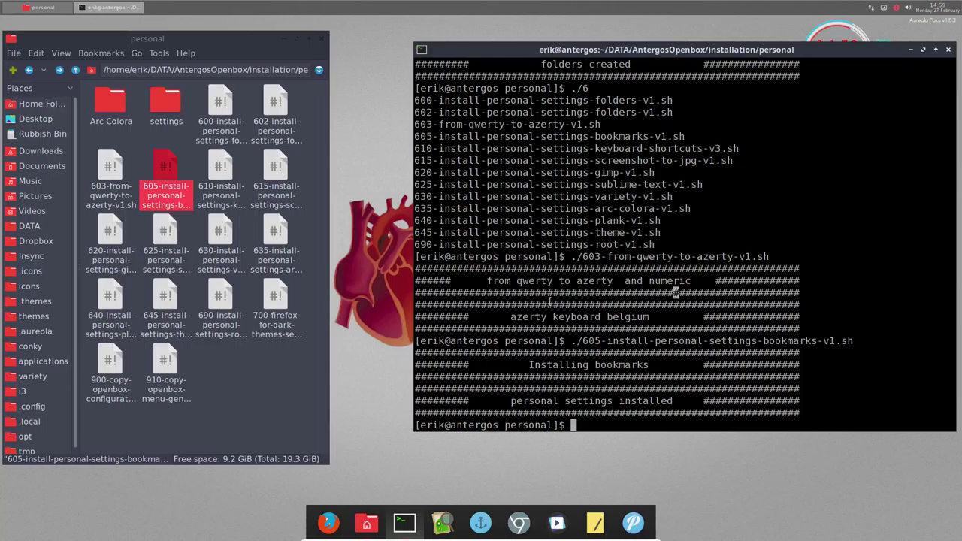
{"action": "left_click", "coordinate": [217, 173]}
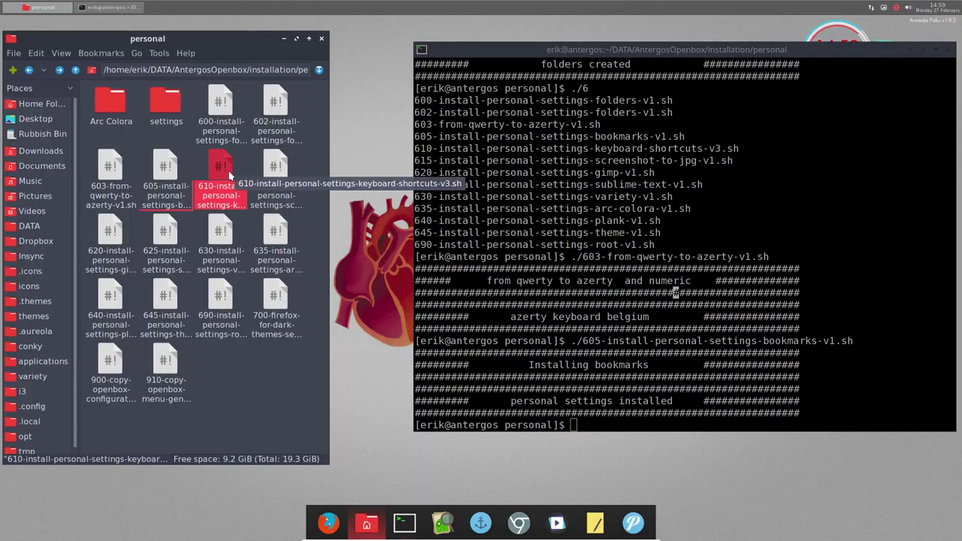
Review the shortcut echo lines of the 610 keyboard shortcuts script in Mousepad.
{"action": "double_click", "coordinate": [225, 177]}
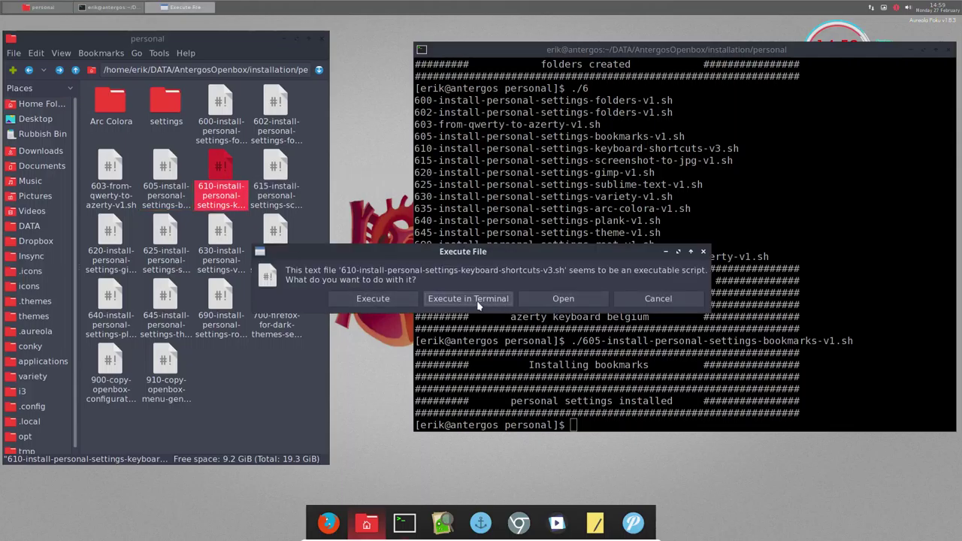
{"action": "left_click", "coordinate": [556, 298]}
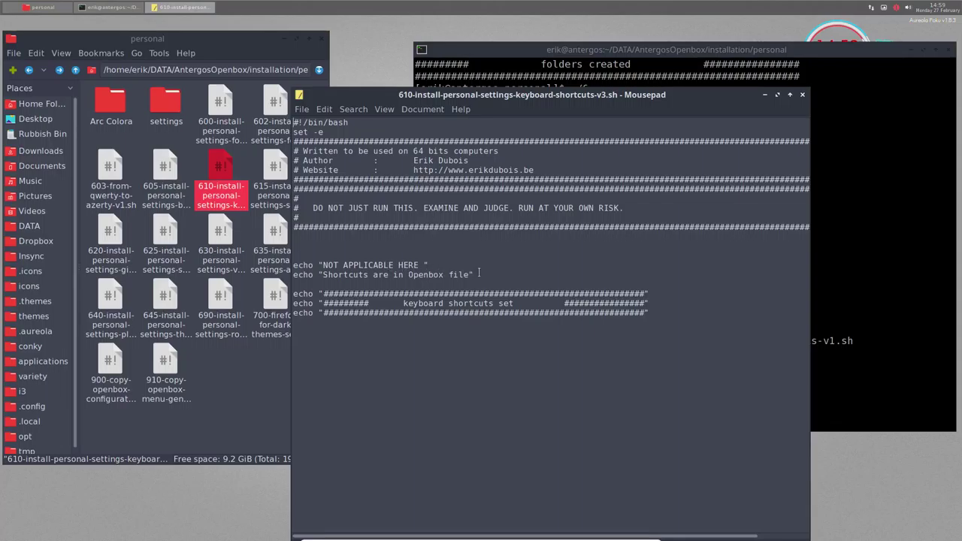
{"action": "left_click_drag", "start_coordinate": [478, 273], "coordinate": [293, 255]}
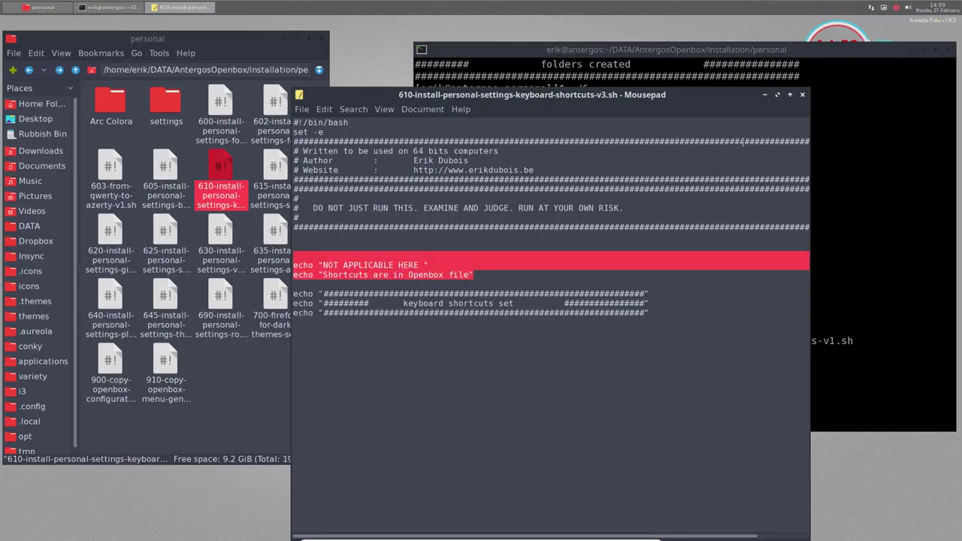
{"action": "left_click", "coordinate": [802, 95]}
{"action": "left_click", "coordinate": [271, 175]}
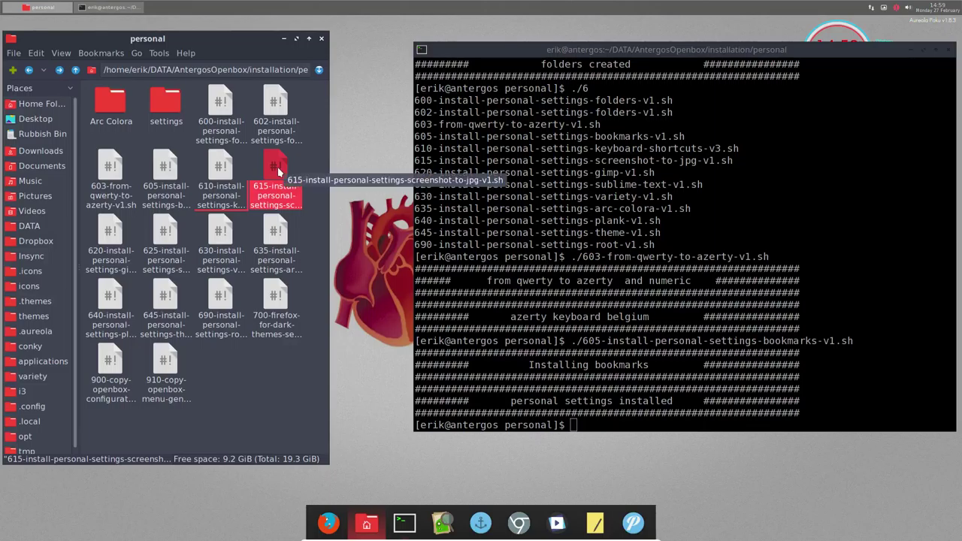
Run ./615-install-personal-settings-screenshot-to-jpg-v1.sh and check its jpg output.
{"action": "left_click", "coordinate": [672, 374]}
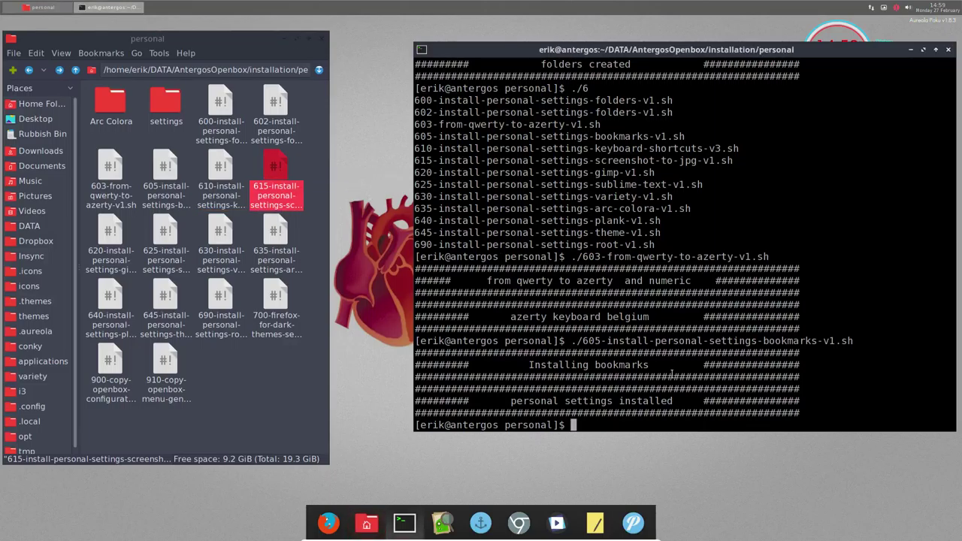
{"action": "type", "text": "./615"}
{"action": "key", "text": "Tab"}
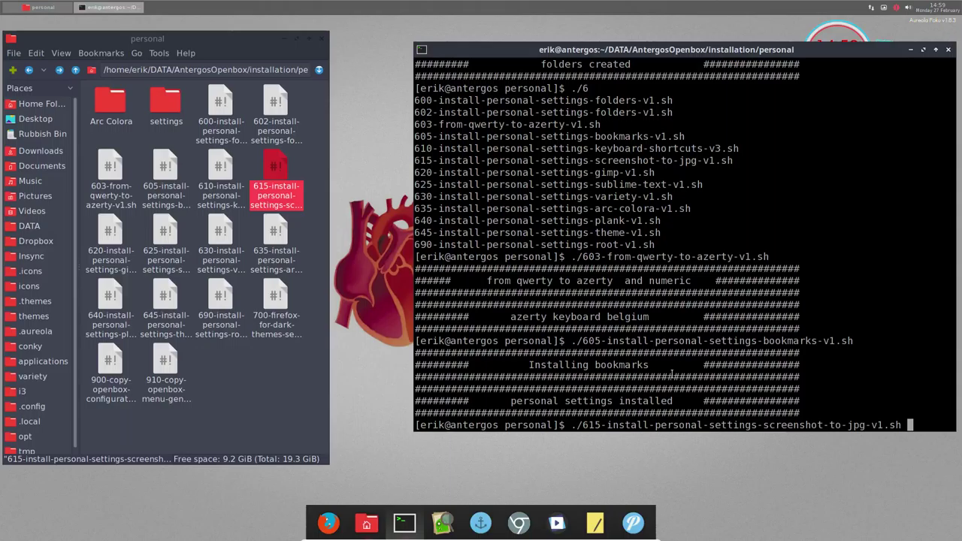
{"action": "key", "text": "Return"}
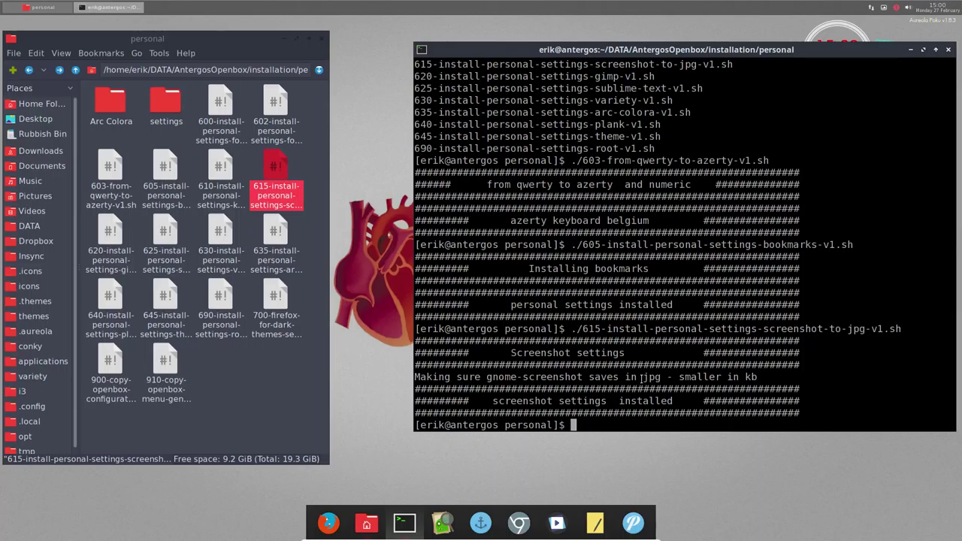
{"action": "left_click_drag", "start_coordinate": [642, 380], "coordinate": [666, 380]}
{"action": "left_click", "coordinate": [105, 230]}
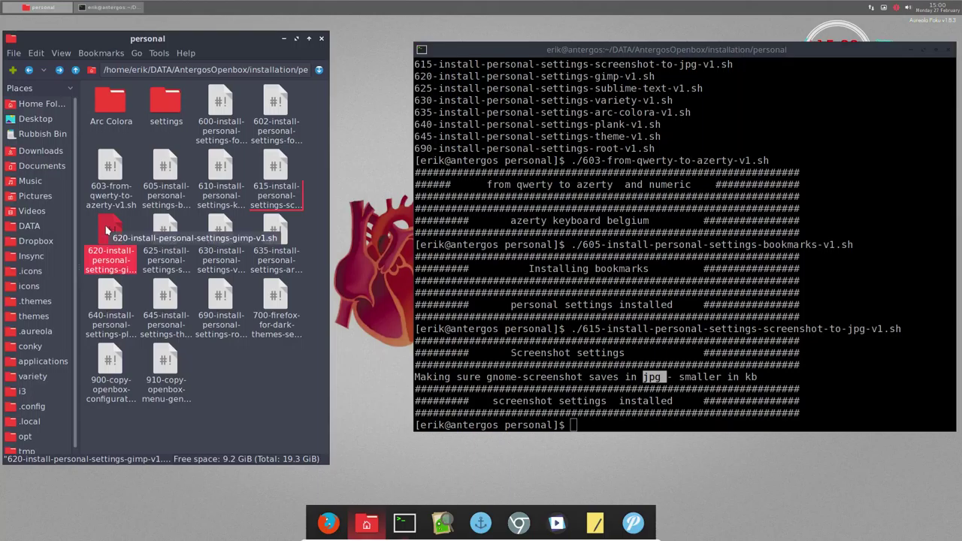
{"action": "left_click", "coordinate": [621, 359]}
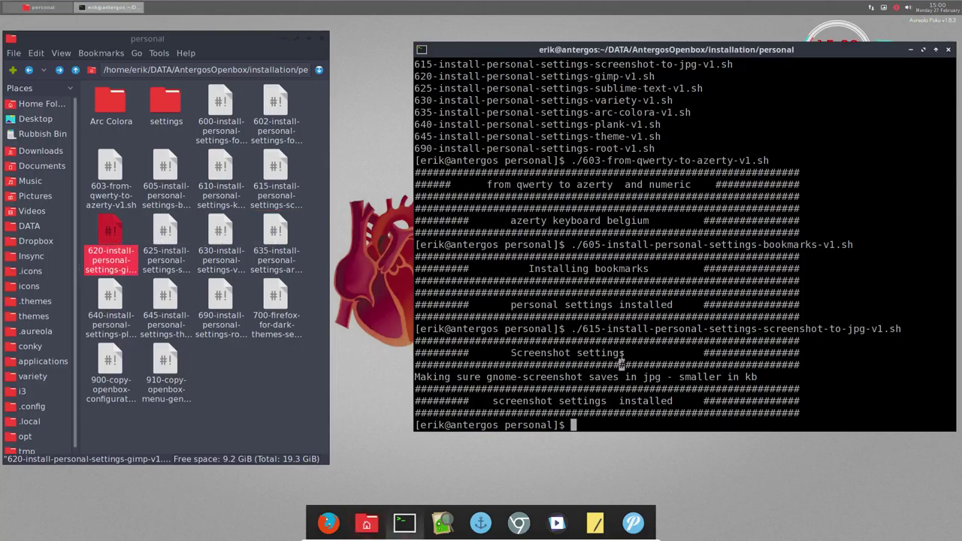
Cancel the mistyped line and run the 620 gimp personal settings script.
{"action": "type", "text": ".:620"}
{"action": "key", "text": "Tab"}
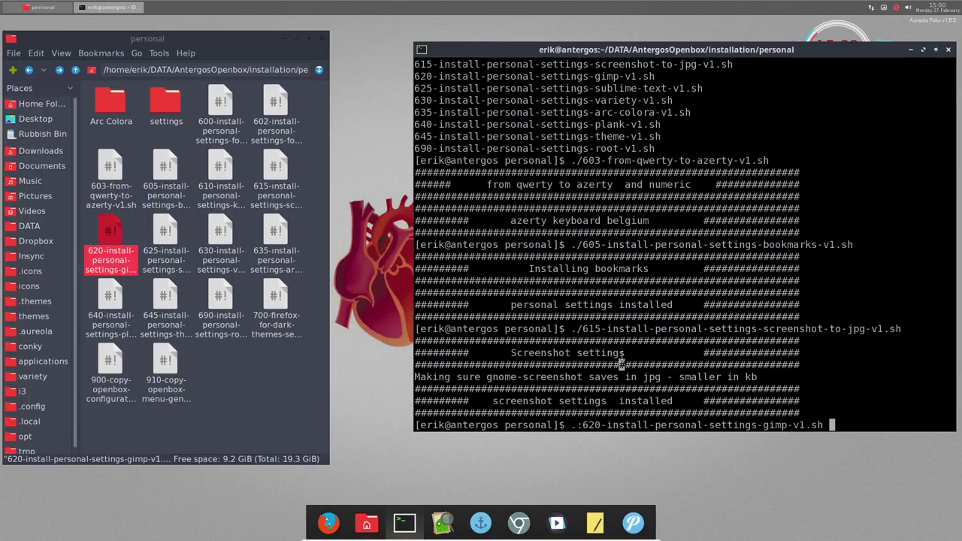
{"action": "key", "text": "ctrl+c"}
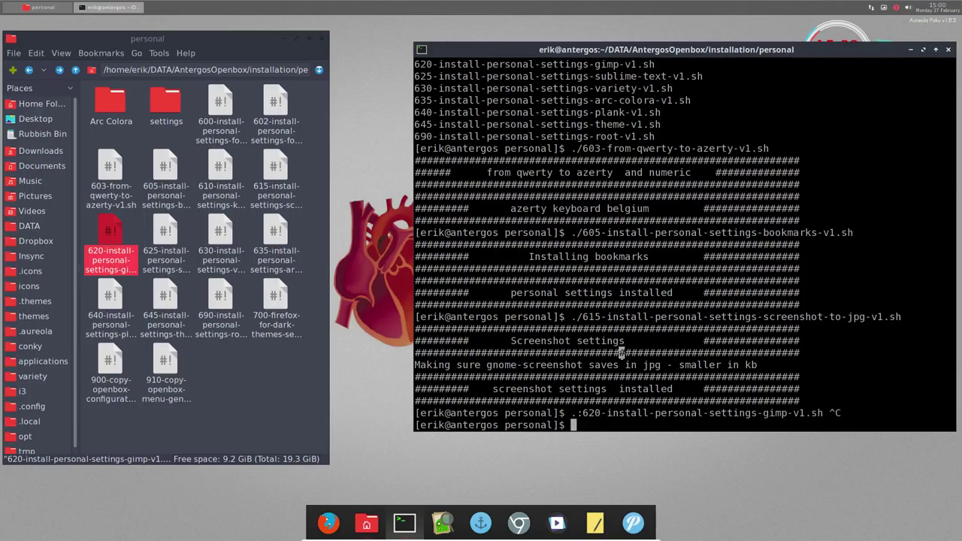
{"action": "type", "text": "./620"}
{"action": "key", "text": "Tab"}
{"action": "key", "text": "Return"}
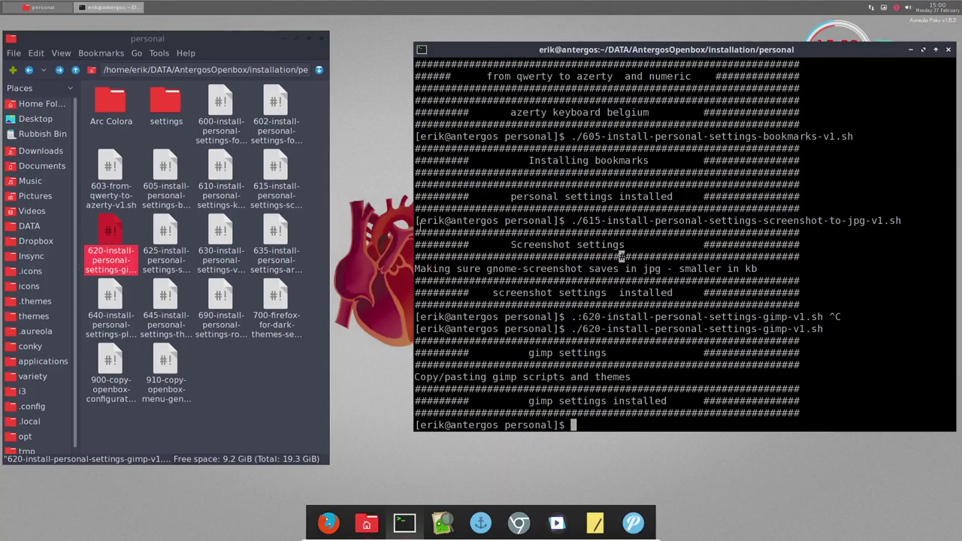
Run the 625 sublime-text and 630 variety personal settings scripts.
{"action": "type", "text": "./625"}
{"action": "key", "text": "Tab"}
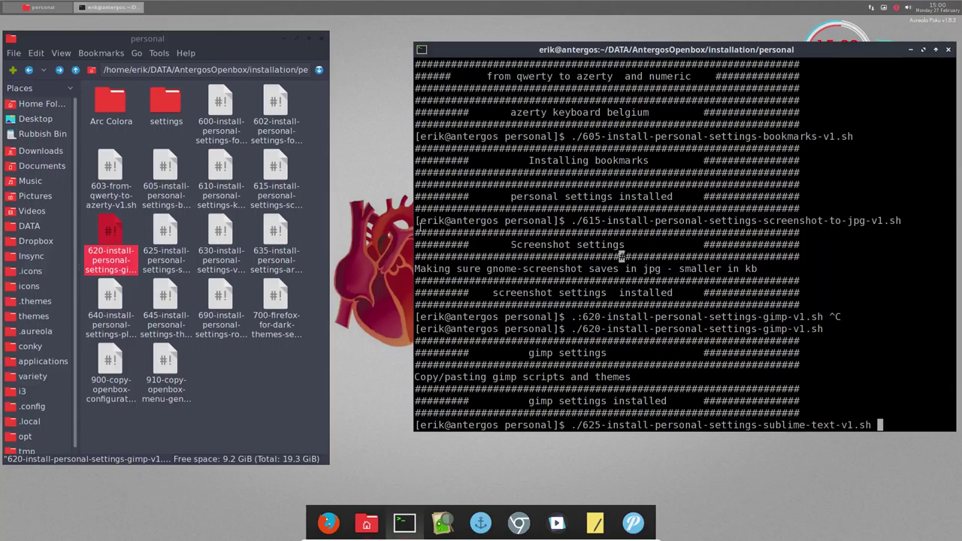
{"action": "key", "text": "Return"}
{"action": "type", "text": "./630"}
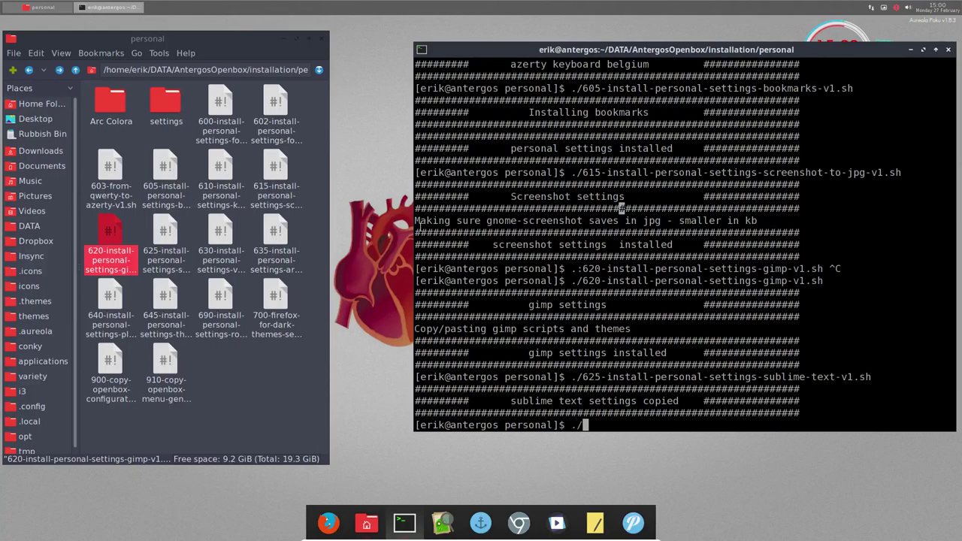
{"action": "key", "text": "Tab"}
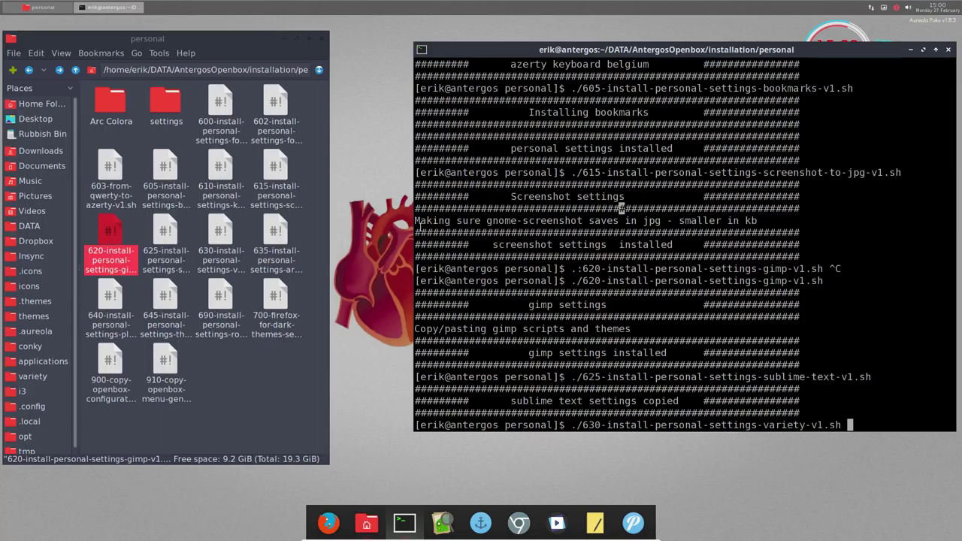
{"action": "key", "text": "Return"}
Run the 635 arc-colora themes script and tab-complete the 640 plank script name.
{"action": "type", "text": "./"}
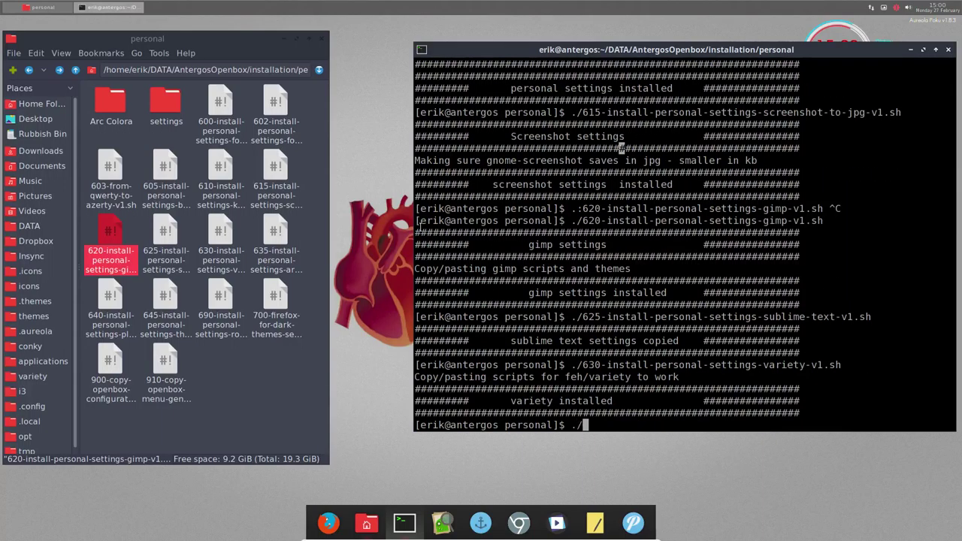
{"action": "type", "text": "635"}
{"action": "key", "text": "Tab"}
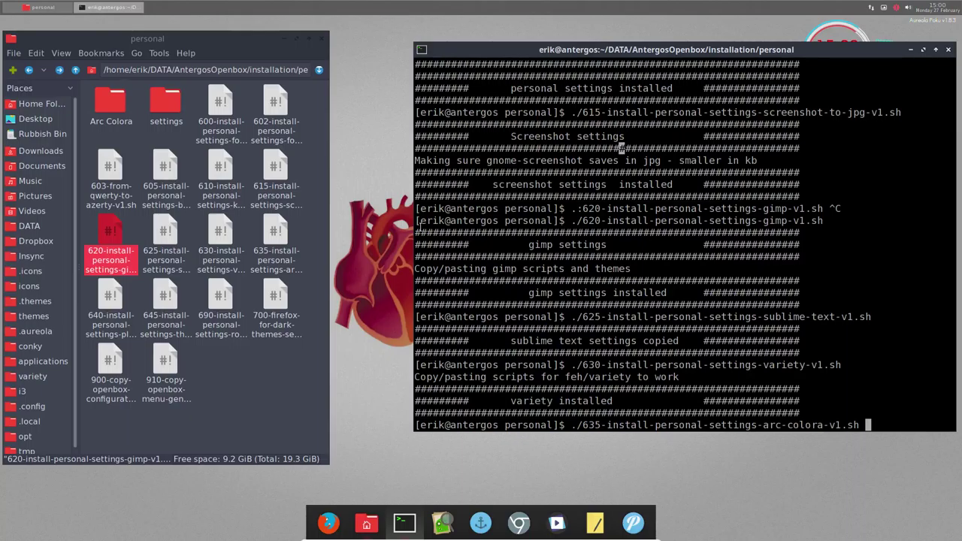
{"action": "key", "text": "Return"}
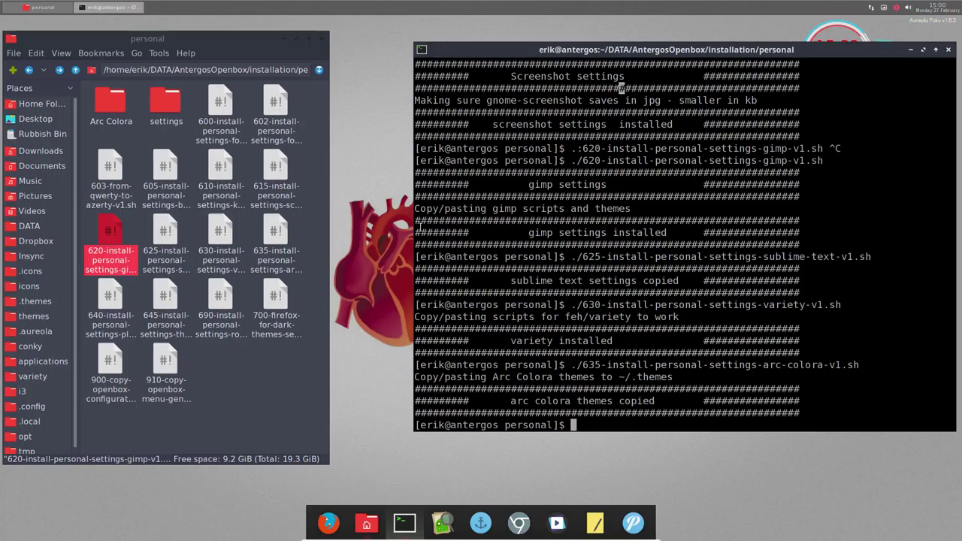
{"action": "type", "text": "./640"}
{"action": "key", "text": "Tab"}
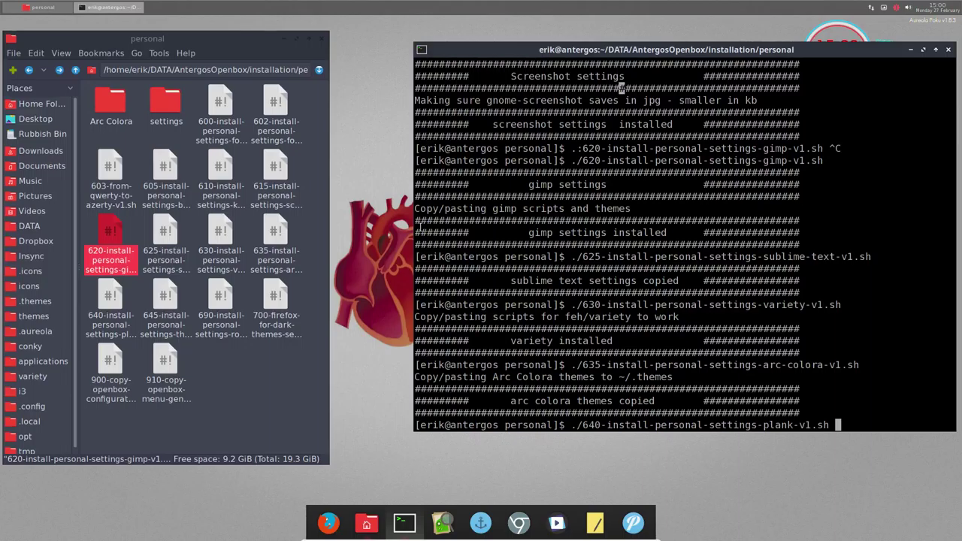
Run the 640 plank script, drag the clock off the dock, and shrink dock icons to 37.
{"action": "key", "text": "Return"}
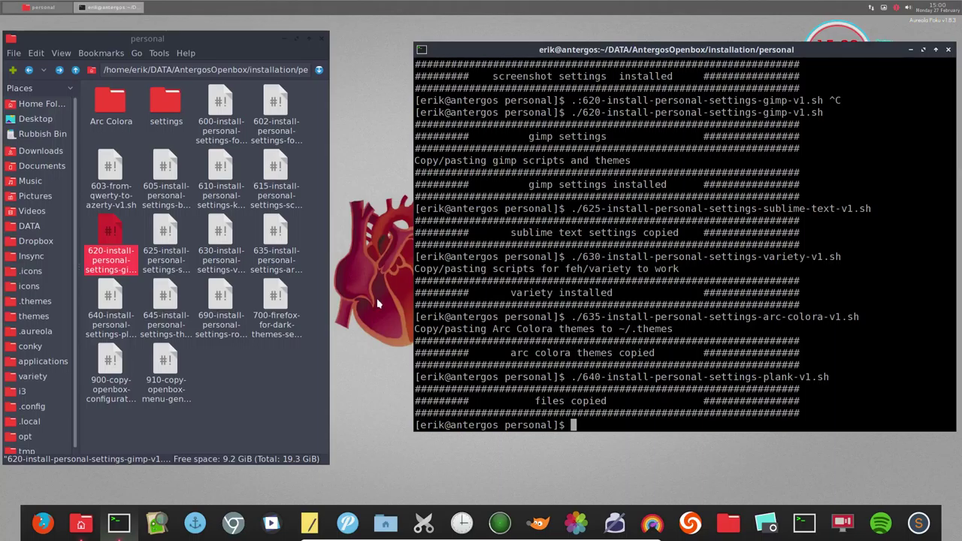
{"action": "left_click_drag", "start_coordinate": [461, 522], "coordinate": [435, 421]}
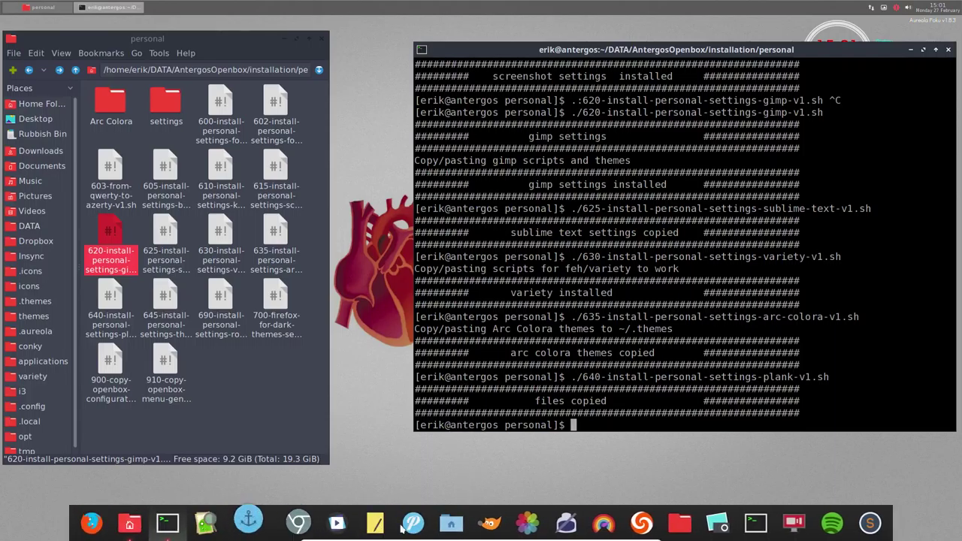
{"action": "right_click", "coordinate": [520, 526]}
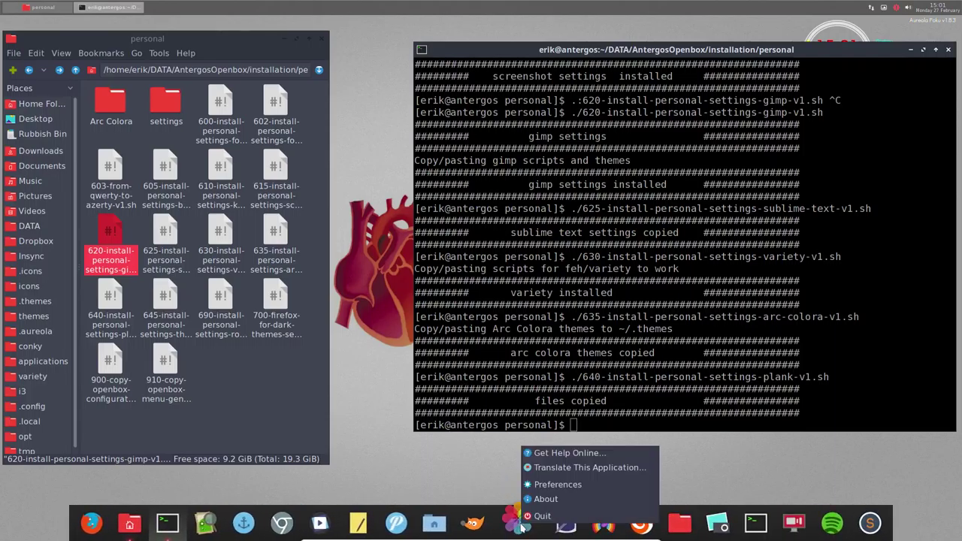
{"action": "left_click", "coordinate": [560, 485]}
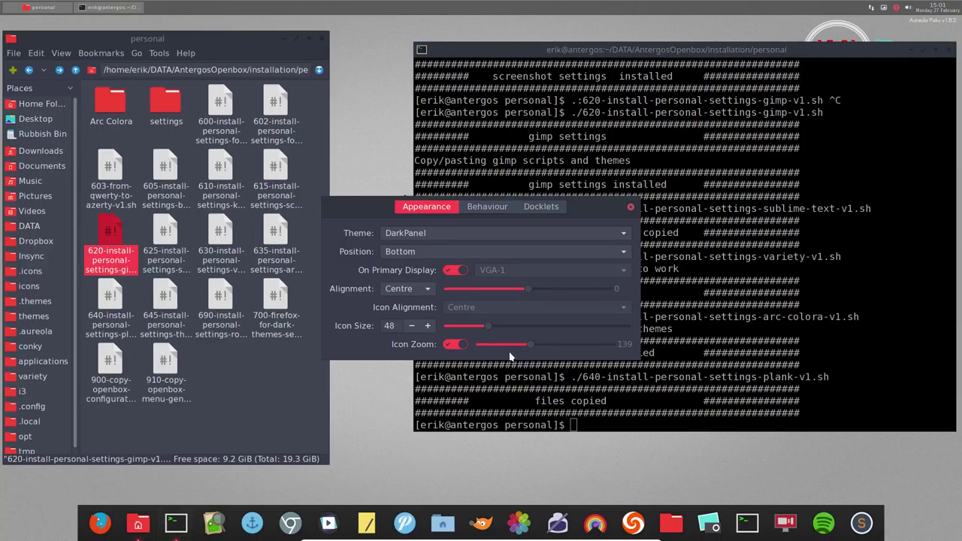
{"action": "mouse_move", "coordinate": [525, 290]}
{"action": "left_mouse_down"}
{"action": "mouse_move", "coordinate": [507, 289]}
{"action": "mouse_move", "coordinate": [526, 289]}
{"action": "left_mouse_up"}
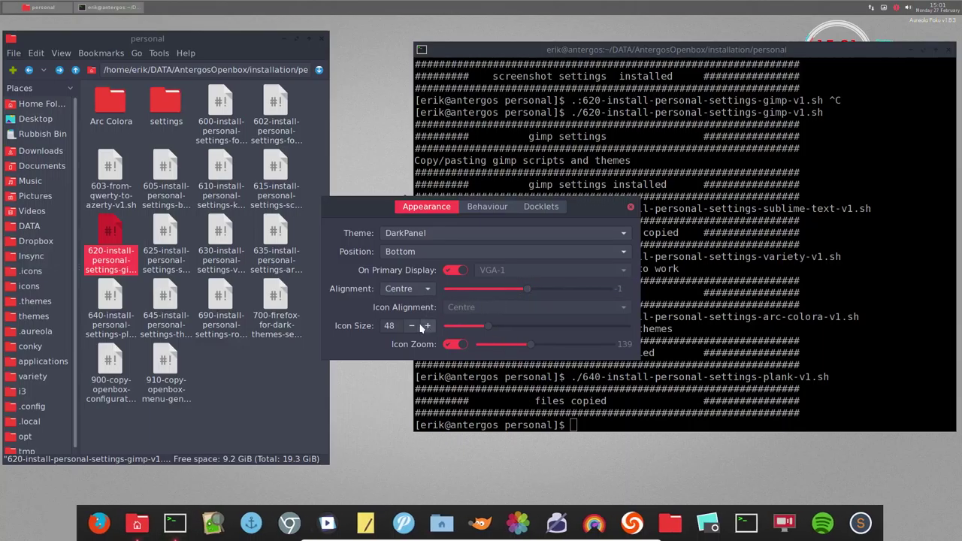
{"action": "mouse_move", "coordinate": [485, 327]}
{"action": "left_mouse_down"}
{"action": "mouse_move", "coordinate": [413, 327]}
{"action": "mouse_move", "coordinate": [479, 327]}
{"action": "mouse_move", "coordinate": [470, 327]}
{"action": "left_mouse_up"}
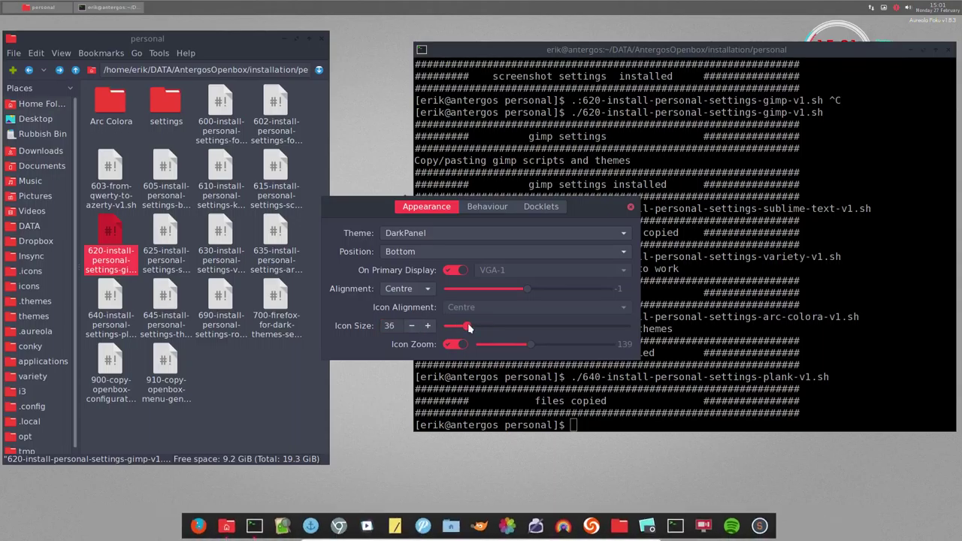
{"action": "left_click", "coordinate": [631, 207]}
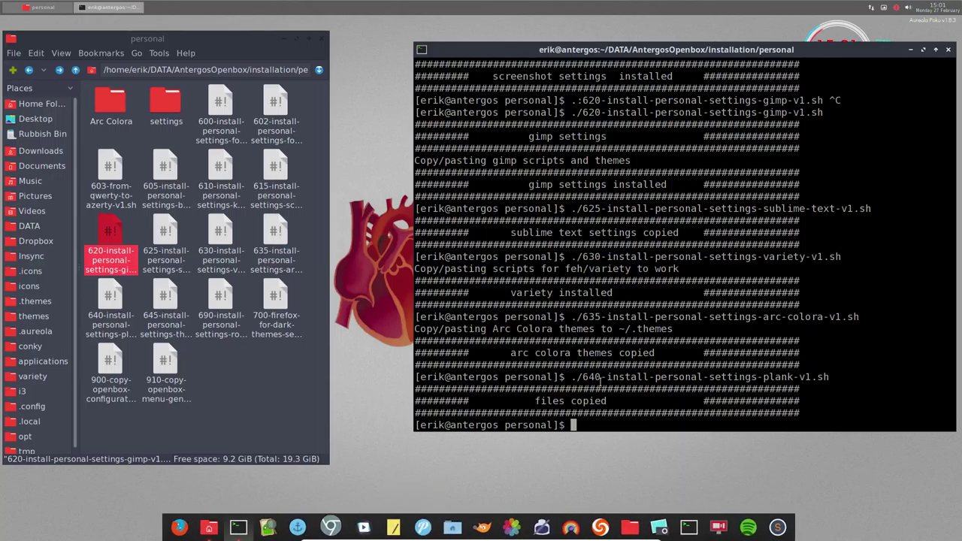
List the personal scripts in the terminal whose names start with 6.
{"action": "type", "text": "./"}
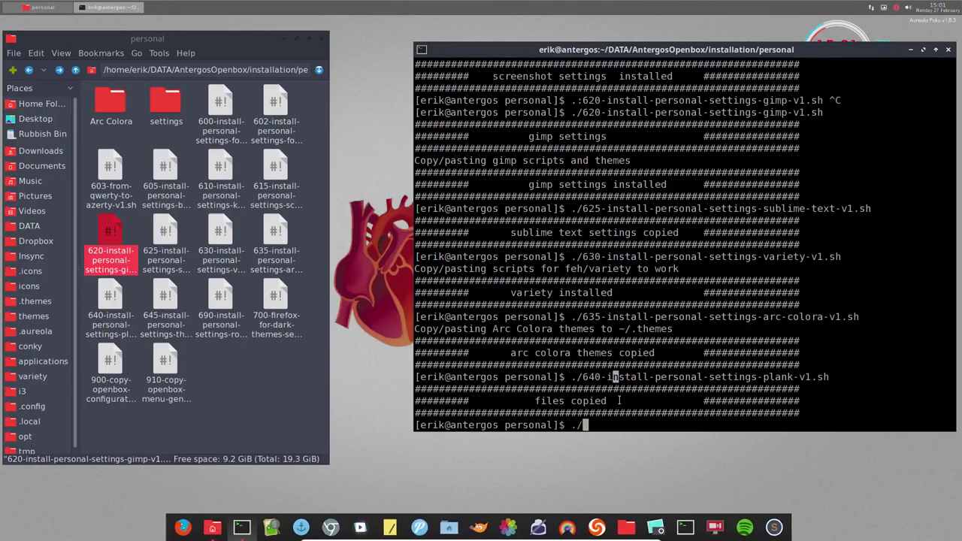
{"action": "type", "text": "64"}
{"action": "key", "text": "Tab"}
{"action": "key", "text": "Tab"}
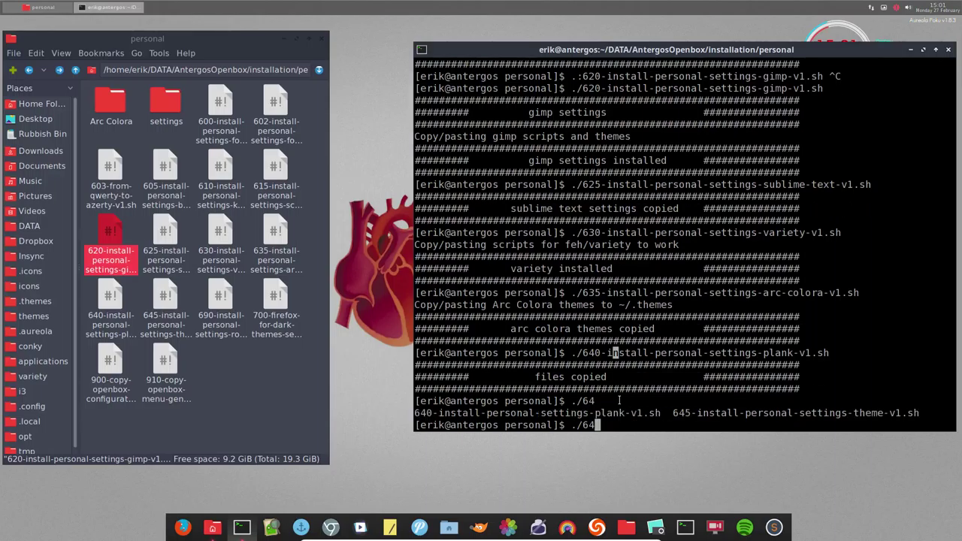
{"action": "key", "text": "BackSpace"}
{"action": "key", "text": "Tab"}
{"action": "key", "text": "Tab"}
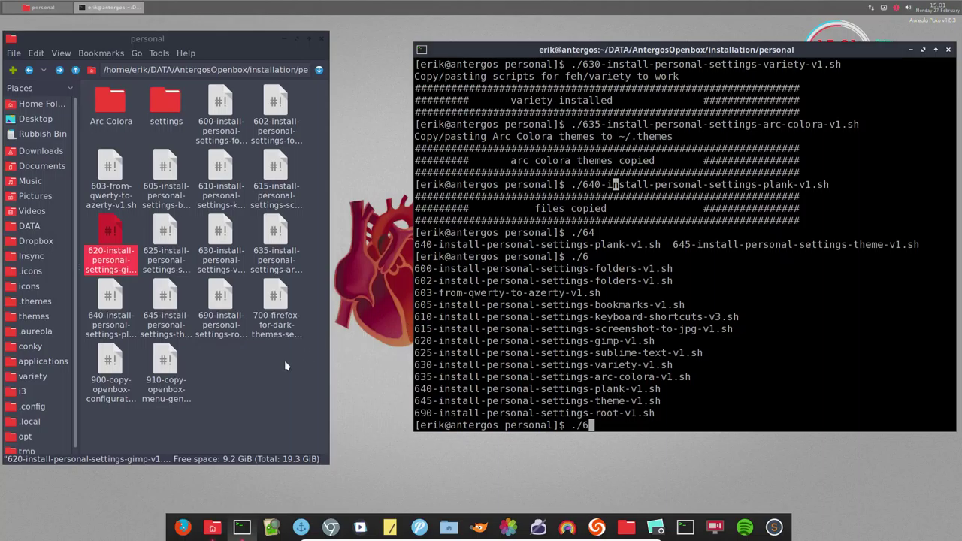
Open the 645 theme settings script as text in Mousepad, read it, and close it.
{"action": "left_click", "coordinate": [293, 363]}
{"action": "left_click", "coordinate": [160, 297]}
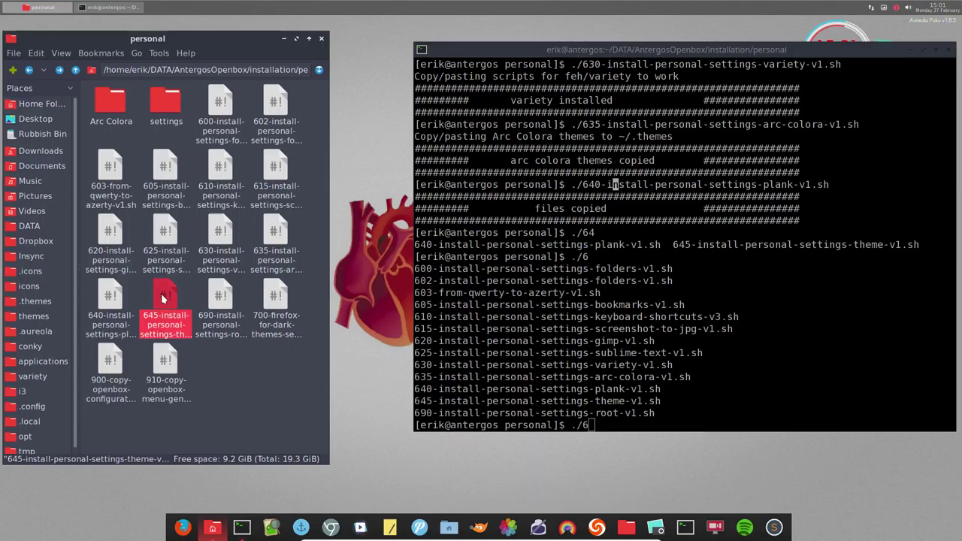
{"action": "double_click", "coordinate": [161, 294]}
{"action": "left_click", "coordinate": [552, 299]}
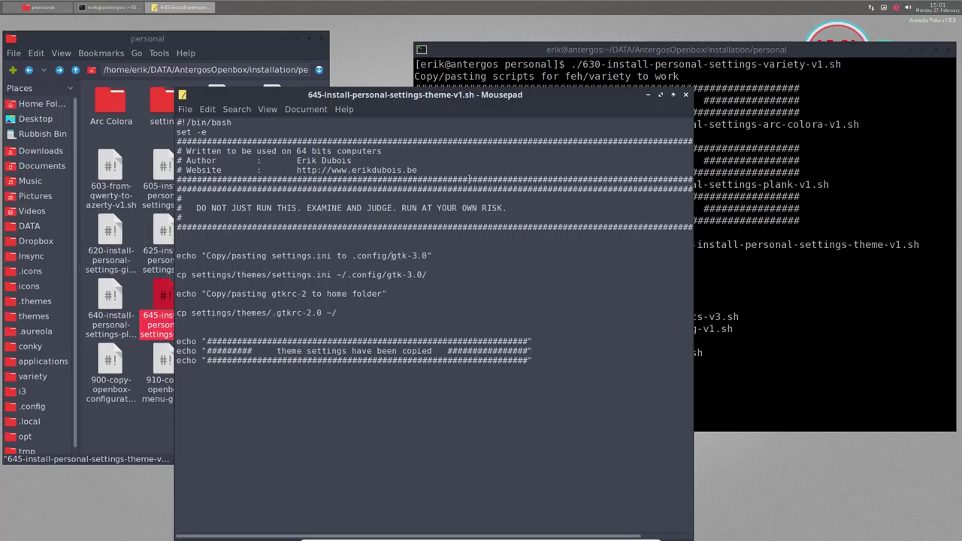
{"action": "left_click", "coordinate": [686, 95]}
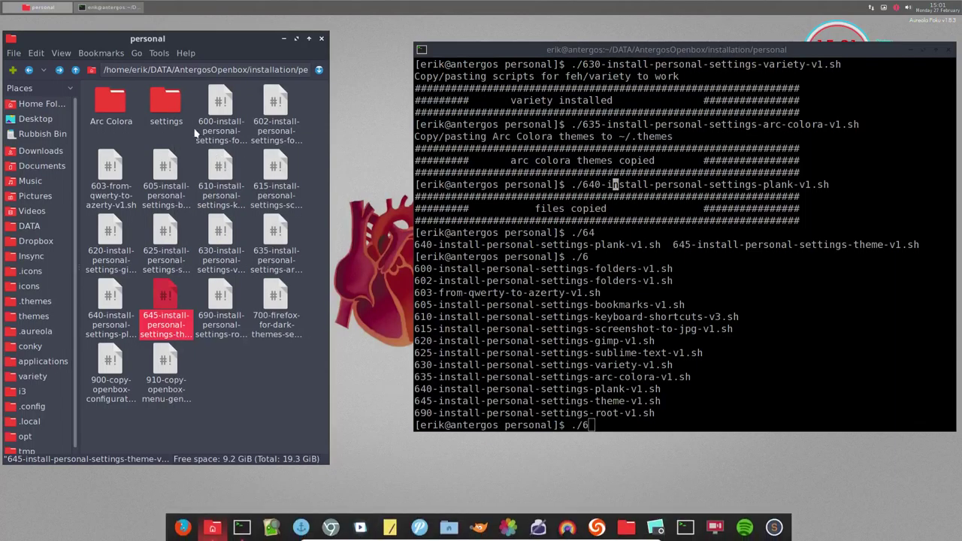
Open settings/themes/settings.ini in Mousepad and mark the GTK_ICON_SIZE_SMALL_TOOLBAR value.
{"action": "double_click", "coordinate": [166, 110]}
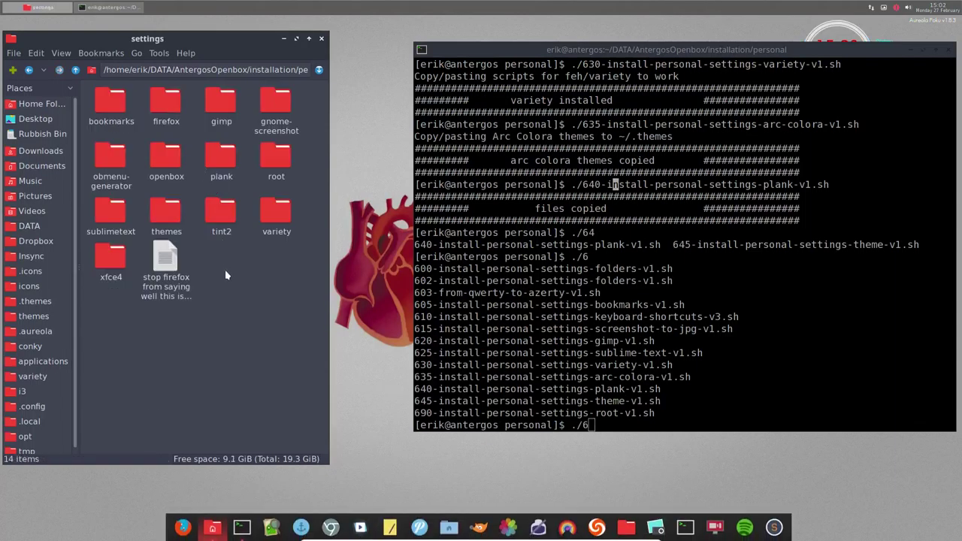
{"action": "double_click", "coordinate": [167, 216]}
{"action": "double_click", "coordinate": [168, 111]}
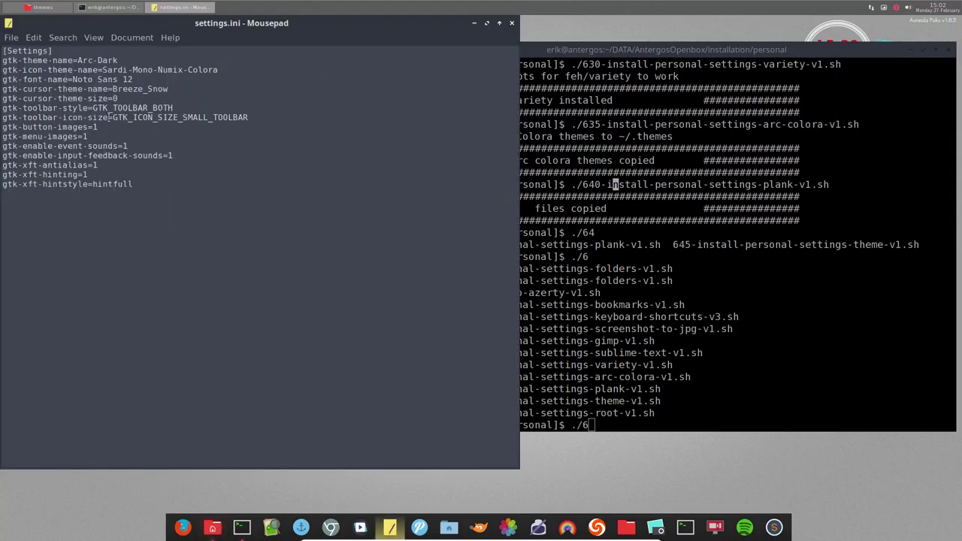
{"action": "left_click_drag", "start_coordinate": [113, 117], "coordinate": [244, 139]}
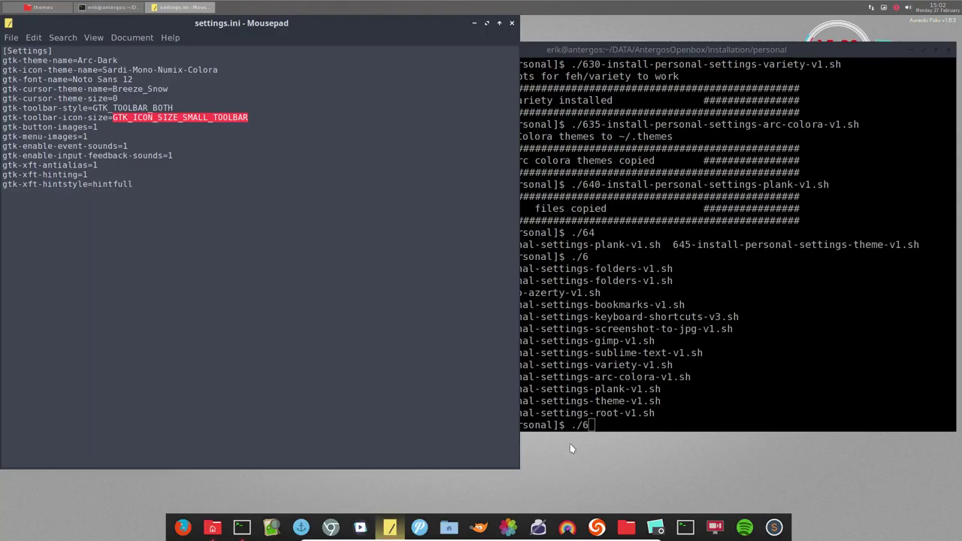
{"action": "right_click", "coordinate": [575, 461]}
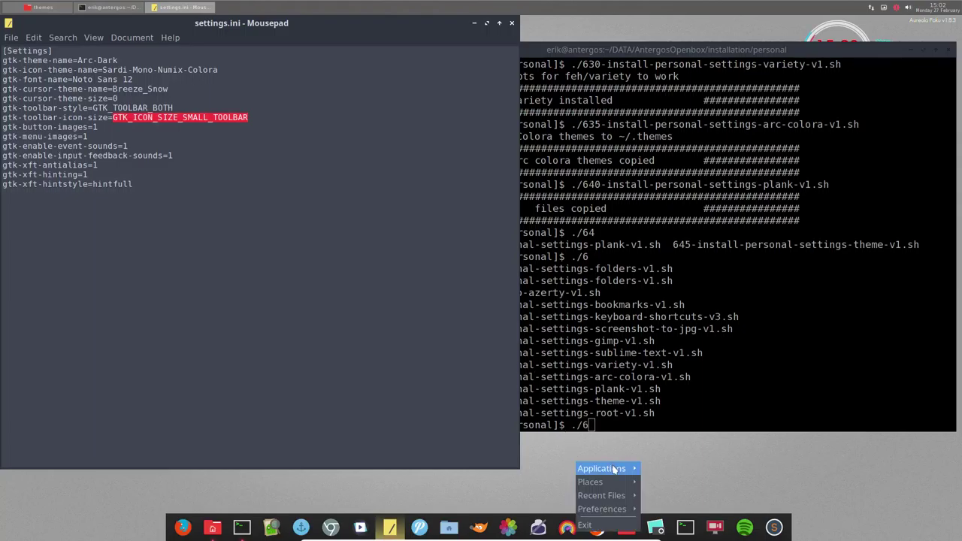
{"action": "mouse_move", "coordinate": [614, 469]}
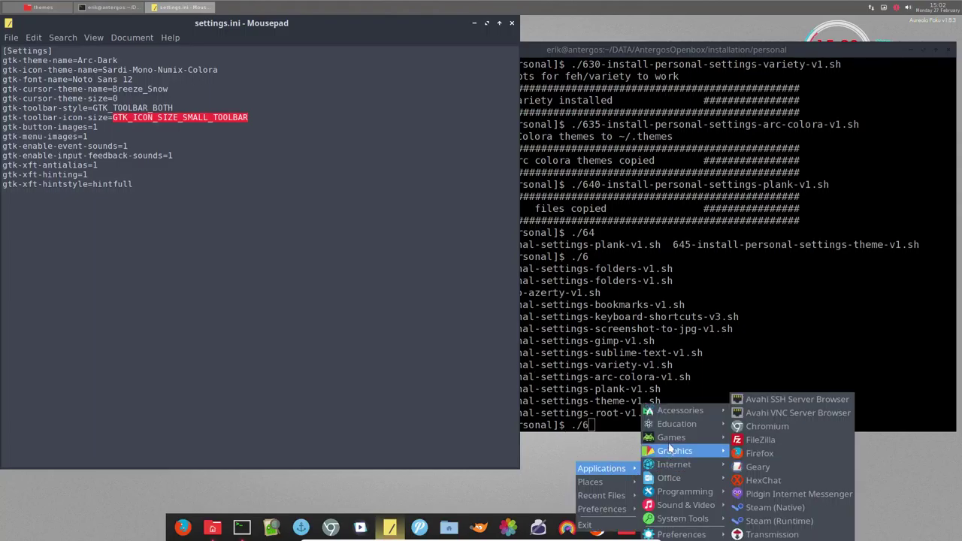
{"action": "mouse_move", "coordinate": [672, 411]}
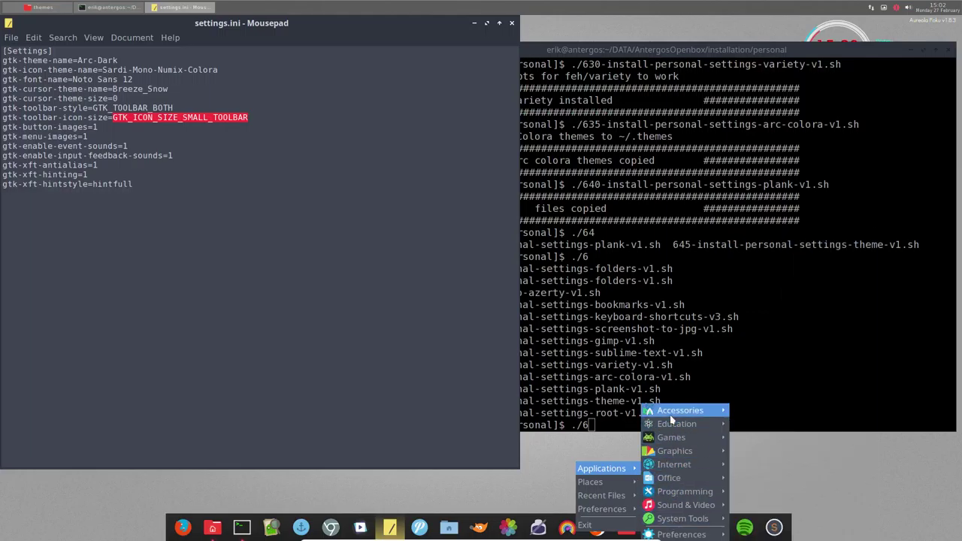
{"action": "left_click", "coordinate": [130, 126]}
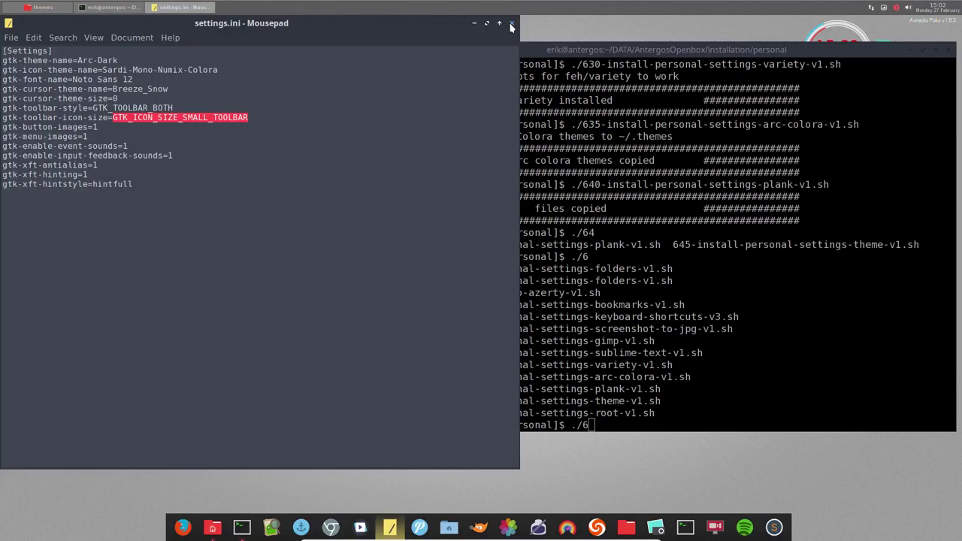
Highlight the Sardi-Mono-Numix-Colora icon theme and Noto Sans 12 font, then close settings.ini.
{"action": "left_click_drag", "start_coordinate": [103, 69], "coordinate": [218, 69]}
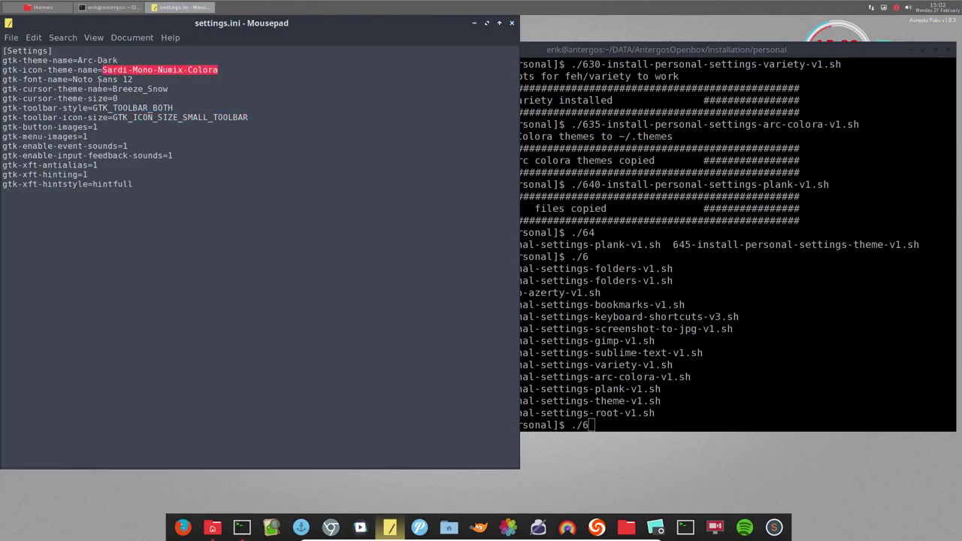
{"action": "left_click_drag", "start_coordinate": [72, 79], "coordinate": [137, 81]}
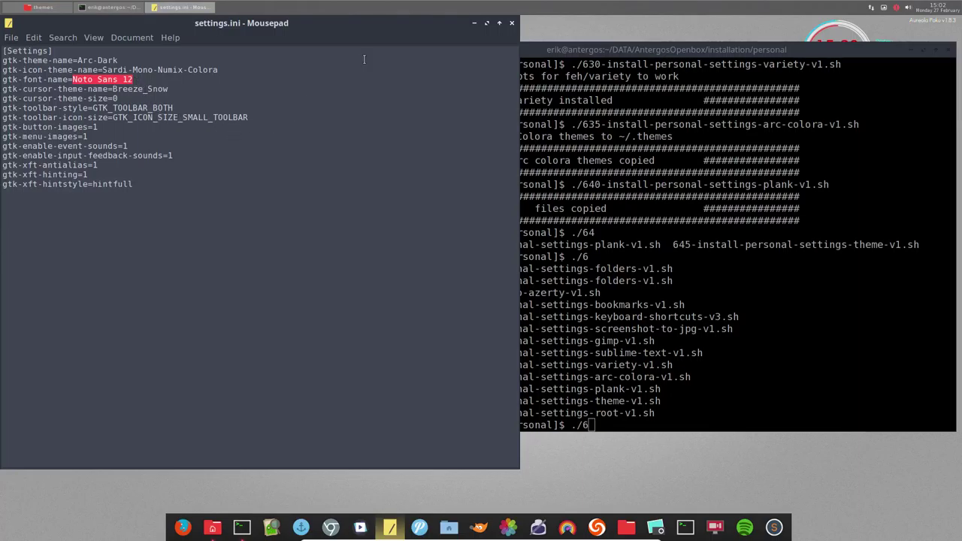
{"action": "left_click", "coordinate": [209, 80]}
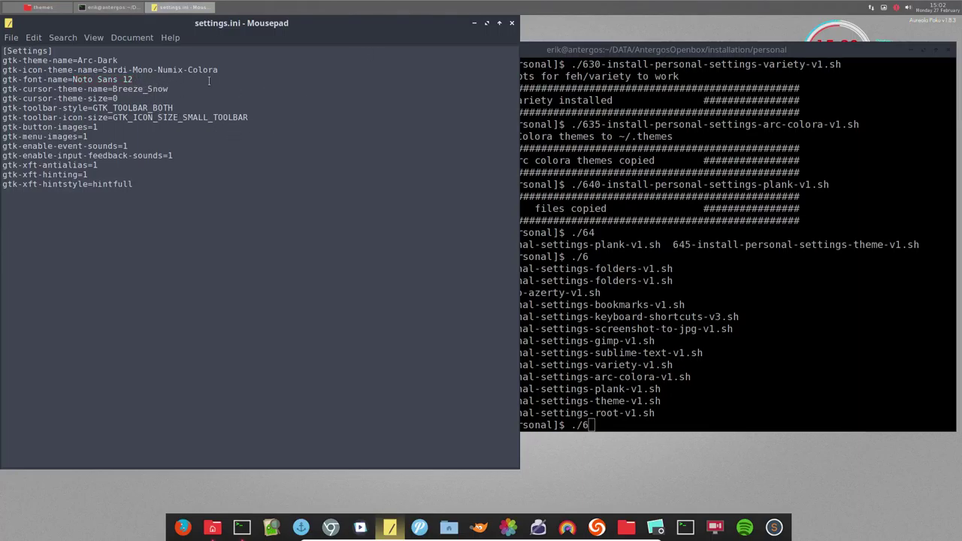
{"action": "left_click", "coordinate": [511, 22]}
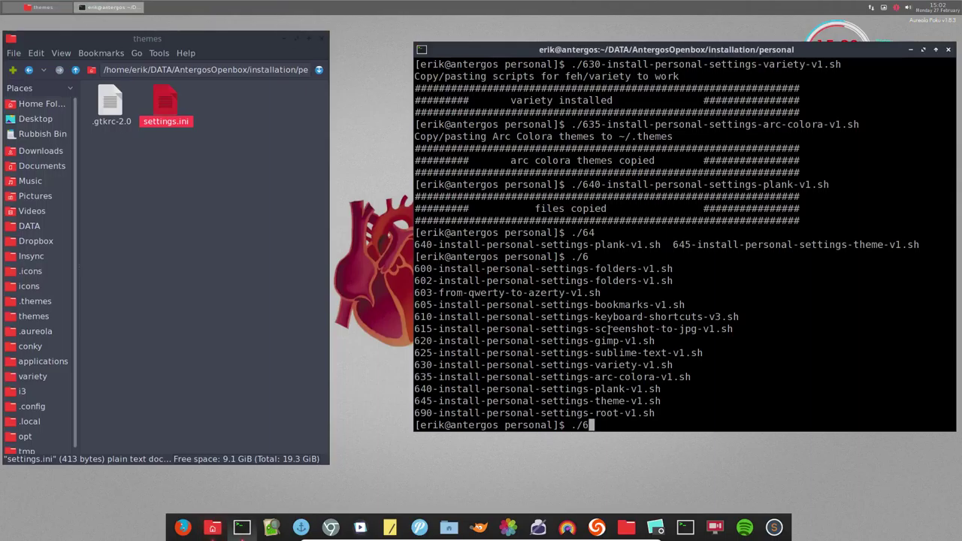
{"action": "key", "text": "Tab"}
{"action": "key", "text": "Tab"}
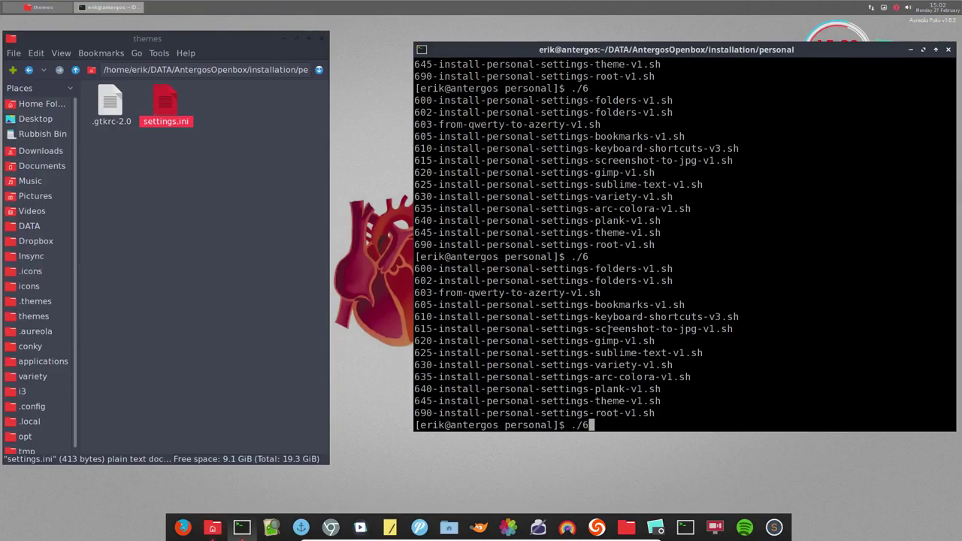
Run the 645-install-personal-settings-theme-v1.sh script and show the home folder in the file manager.
{"action": "type", "text": "45"}
{"action": "key", "text": "Tab"}
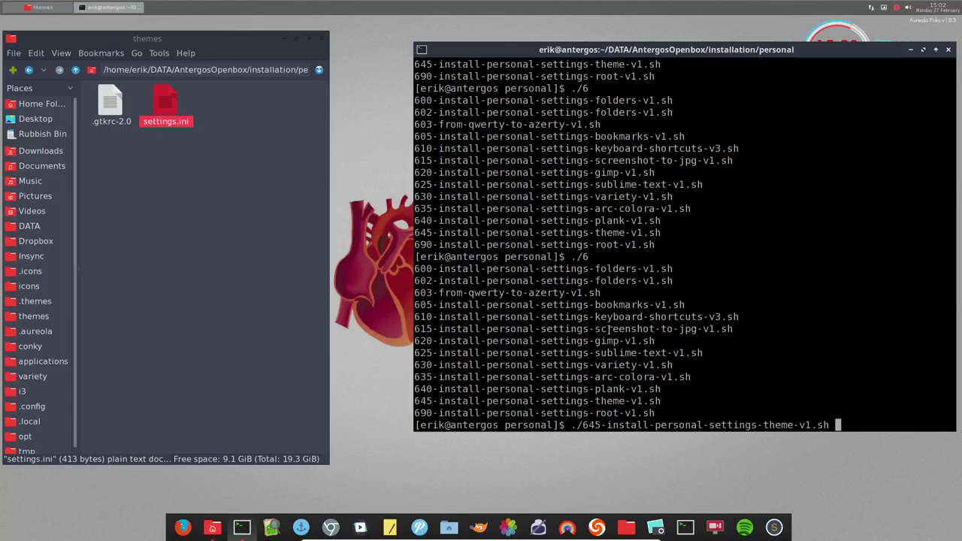
{"action": "key", "text": "Return"}
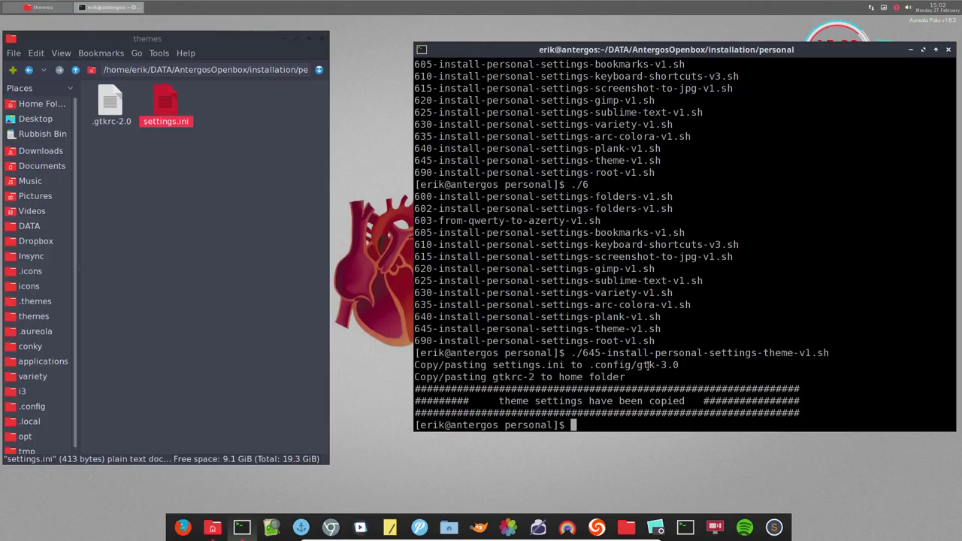
{"action": "left_click", "coordinate": [166, 162]}
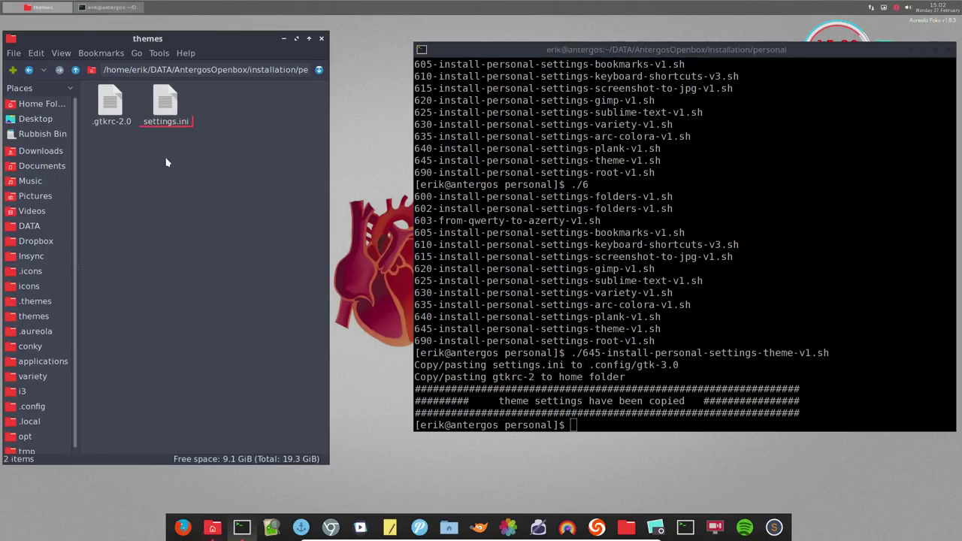
{"action": "left_click", "coordinate": [37, 104]}
Restart Openbox from the desktop menu to apply the theme, then start logging out.
{"action": "right_click", "coordinate": [366, 246]}
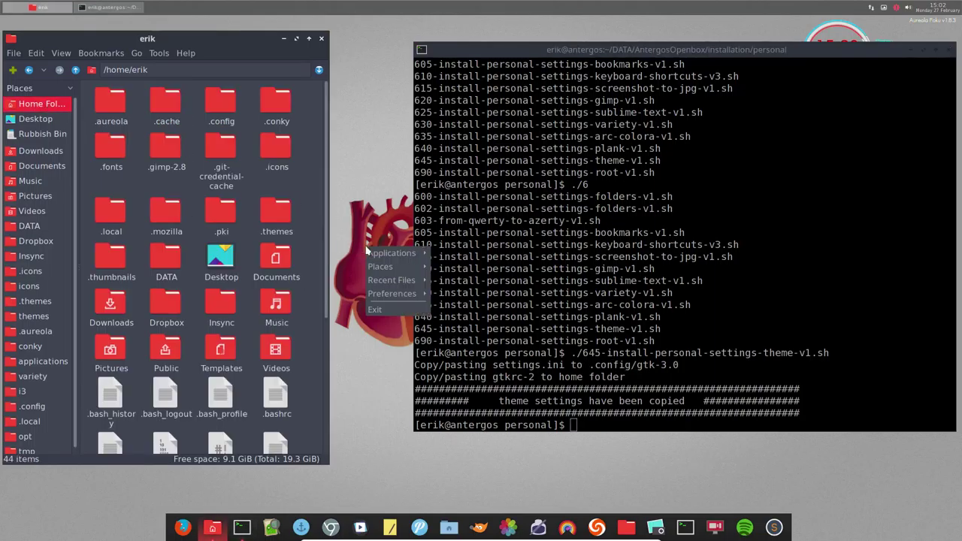
{"action": "mouse_move", "coordinate": [392, 294]}
{"action": "mouse_move", "coordinate": [489, 294]}
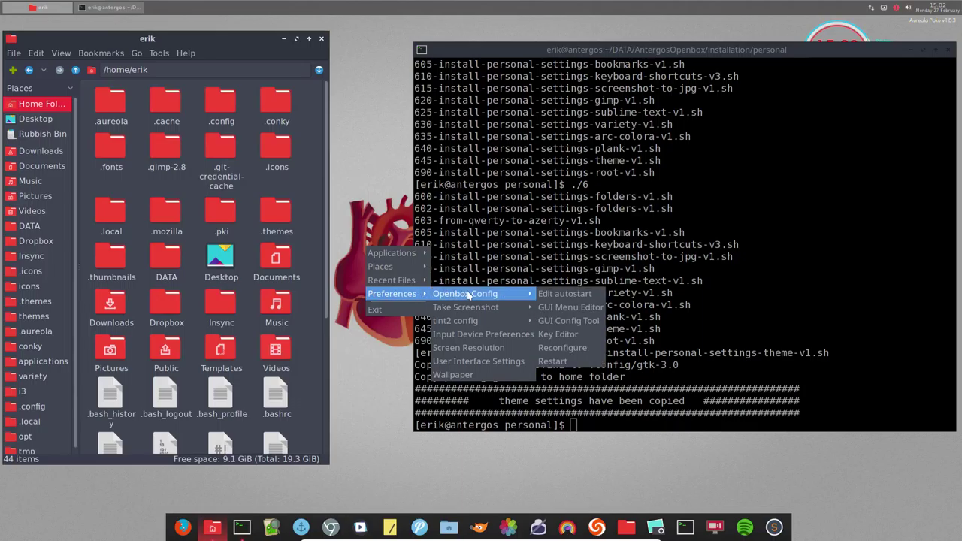
{"action": "left_click", "coordinate": [565, 362]}
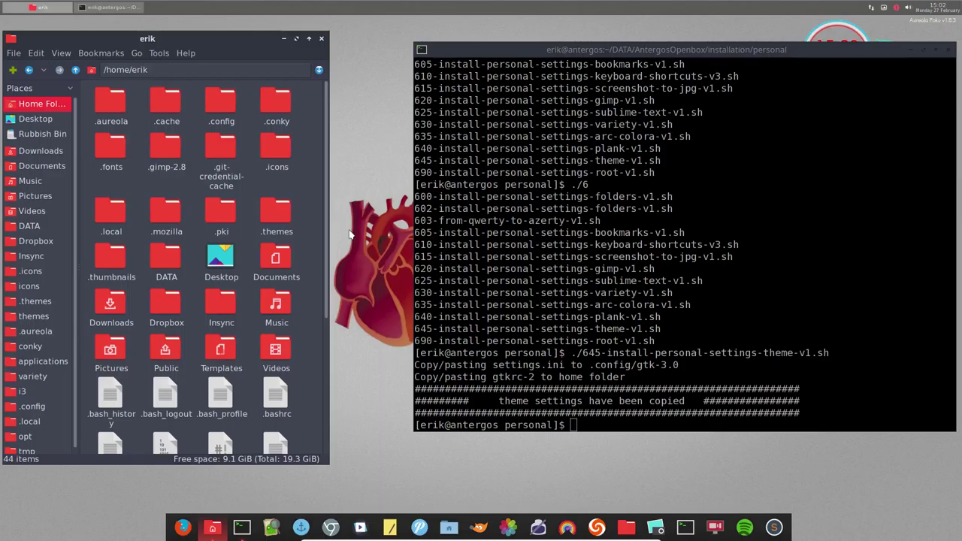
{"action": "right_click", "coordinate": [352, 200]}
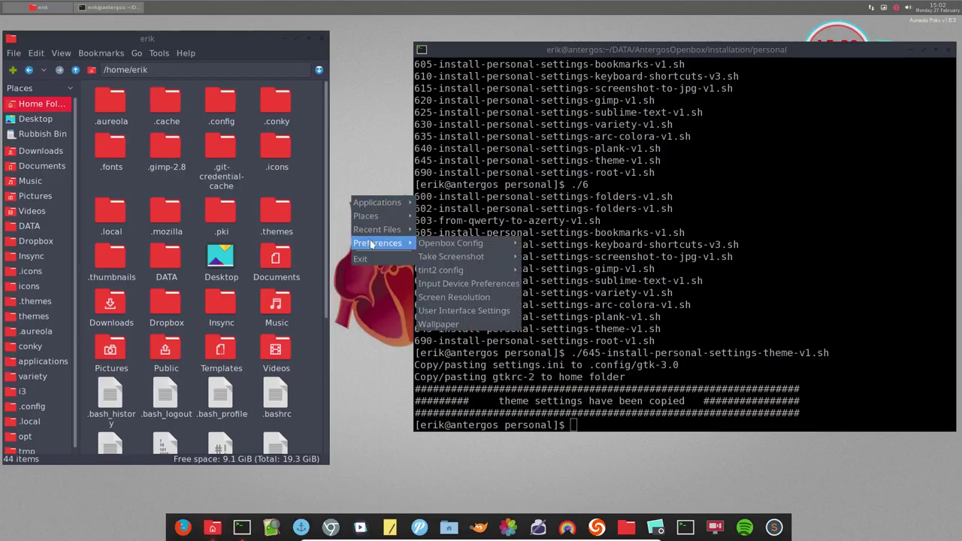
{"action": "left_click", "coordinate": [374, 265]}
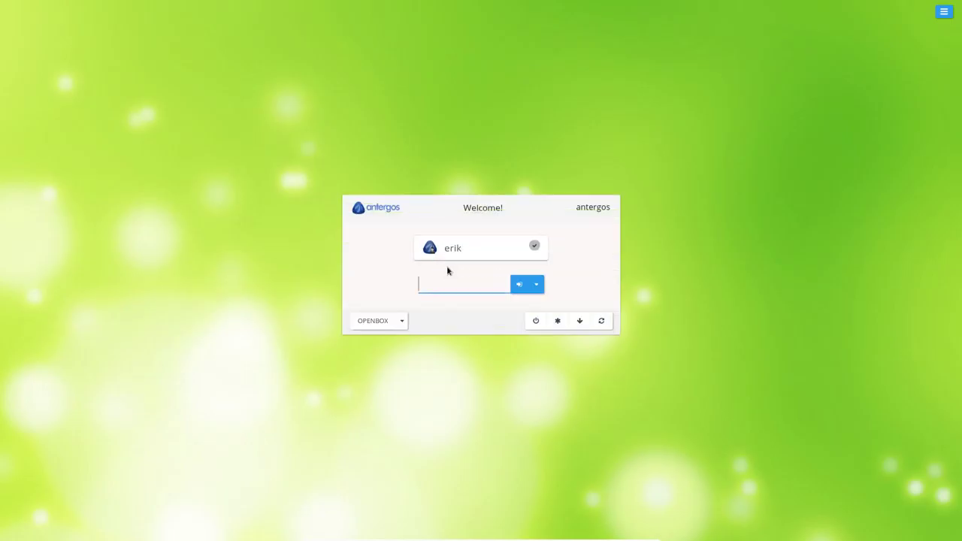
Log back in, cancel clearing the clipboard history, and quit the clipboard manager.
{"action": "key", "text": "Return"}
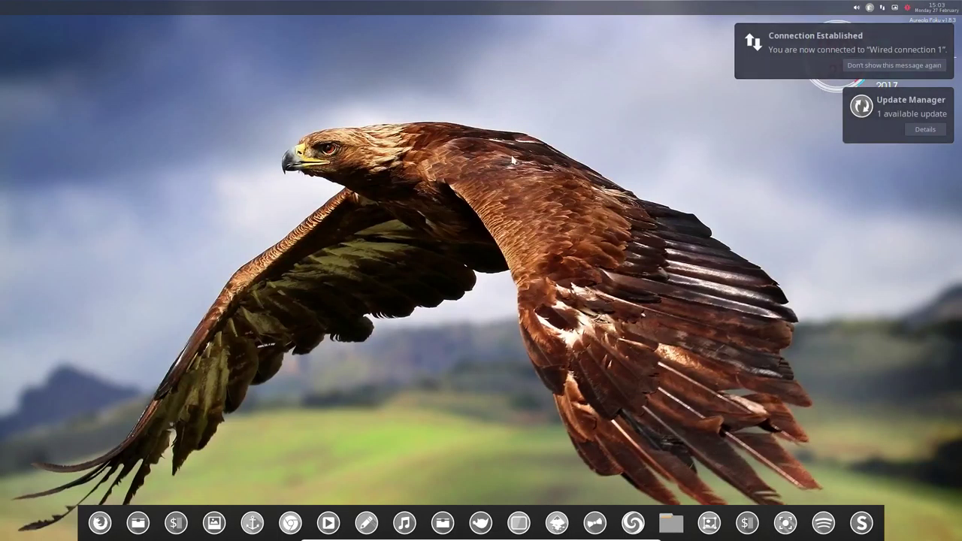
{"action": "left_click", "coordinate": [871, 9]}
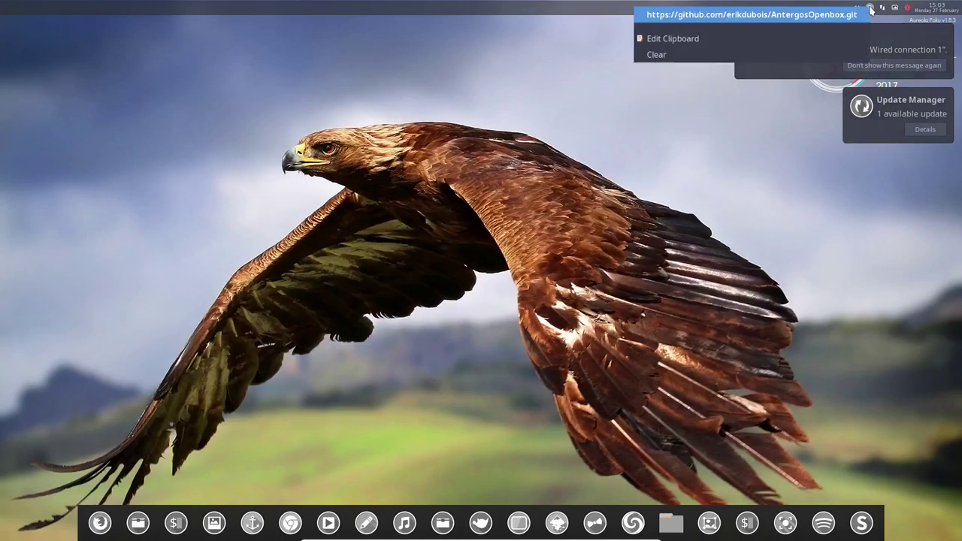
{"action": "left_click", "coordinate": [719, 53]}
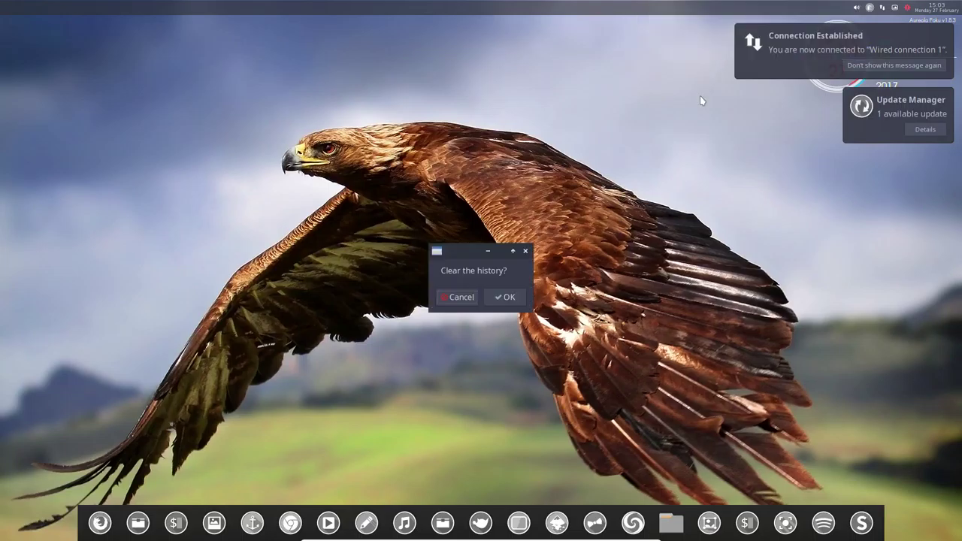
{"action": "left_click", "coordinate": [473, 302]}
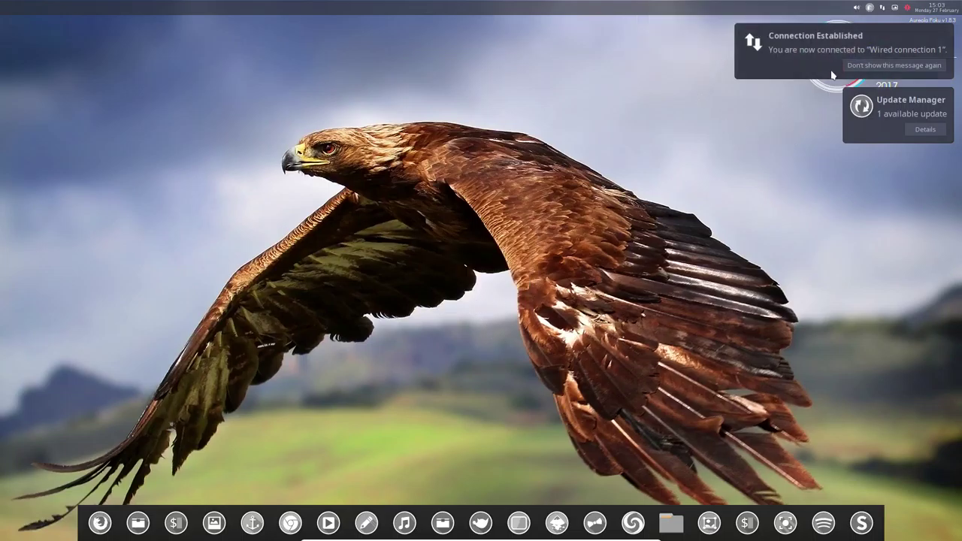
{"action": "right_click", "coordinate": [871, 8]}
{"action": "left_click", "coordinate": [885, 71]}
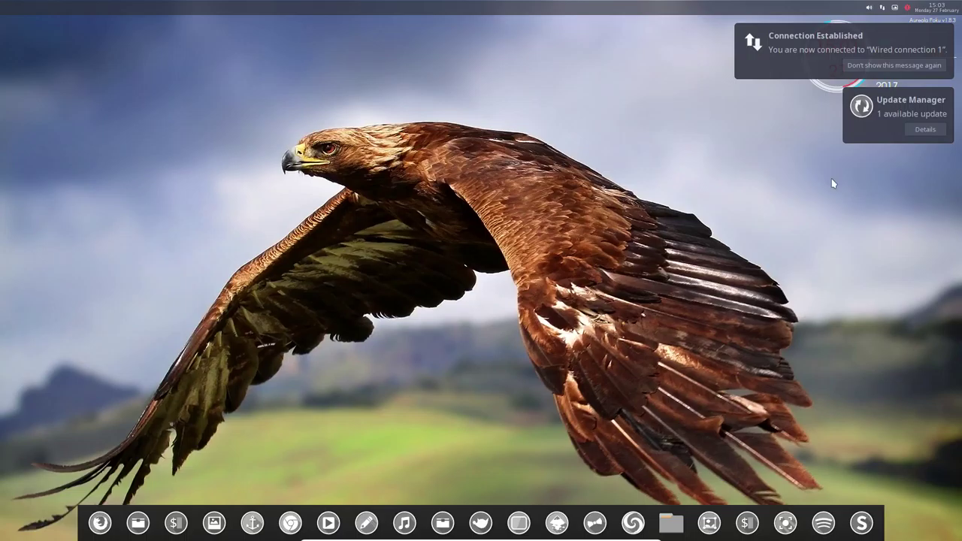
Apply the libfbclient 2.5.7.27050-1 update with the password, then close Update Manager.
{"action": "left_click", "coordinate": [907, 101]}
{"action": "left_click", "coordinate": [908, 9]}
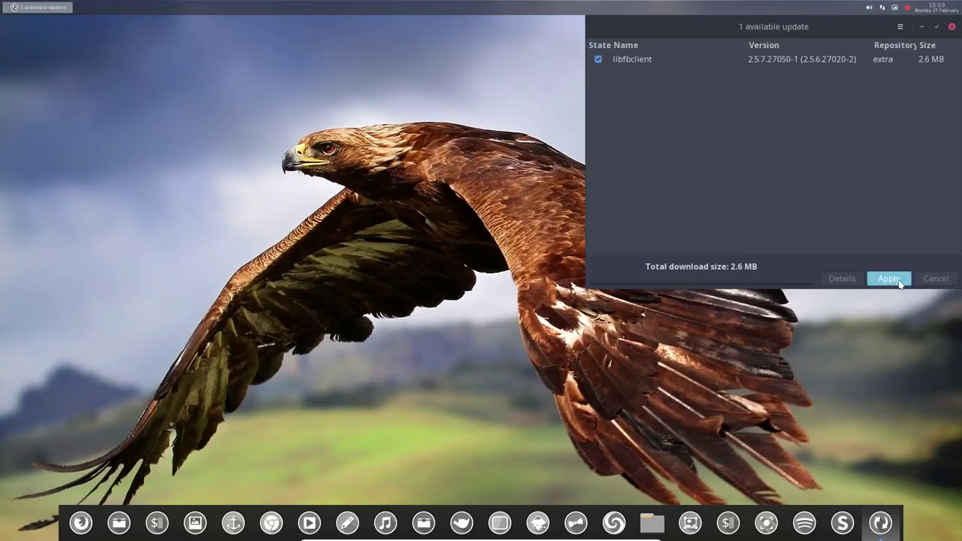
{"action": "left_click", "coordinate": [889, 278]}
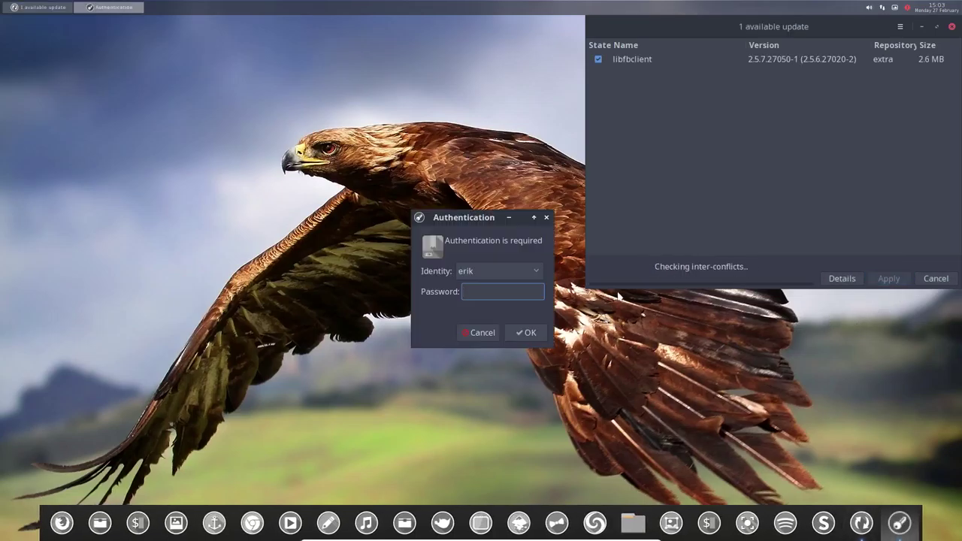
{"action": "key", "text": "Return"}
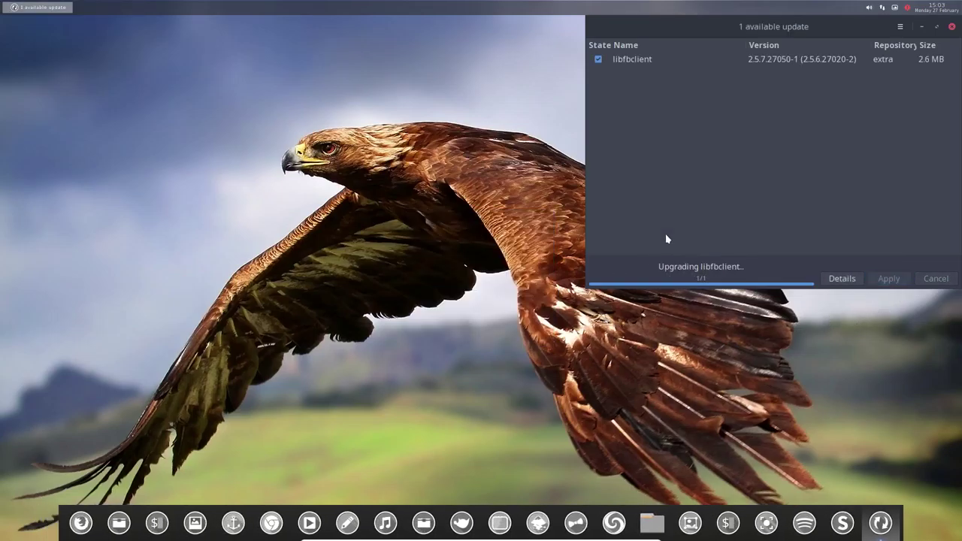
{"action": "left_click", "coordinate": [951, 26]}
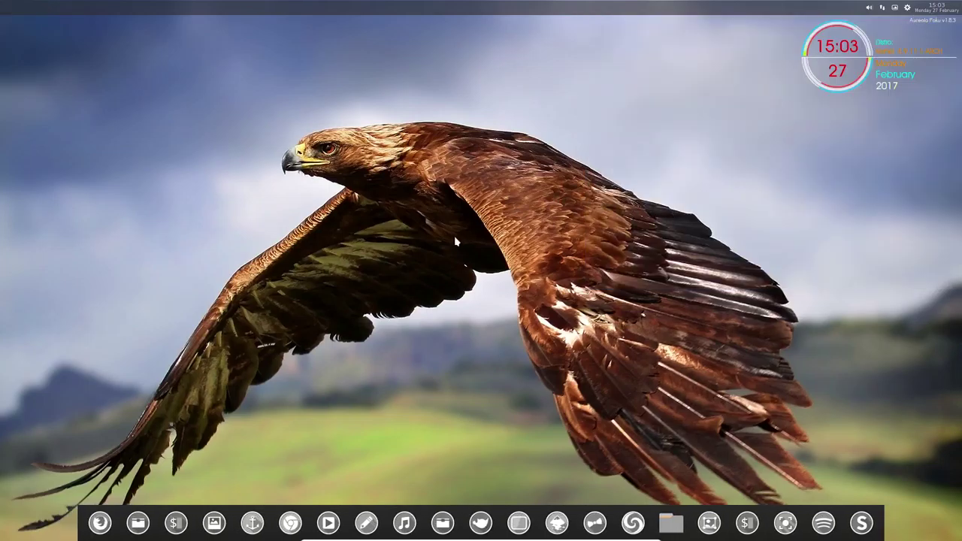
Open the Home folder in Nemo, move its launcher left in the dock, and reposition the window.
{"action": "left_click", "coordinate": [673, 521]}
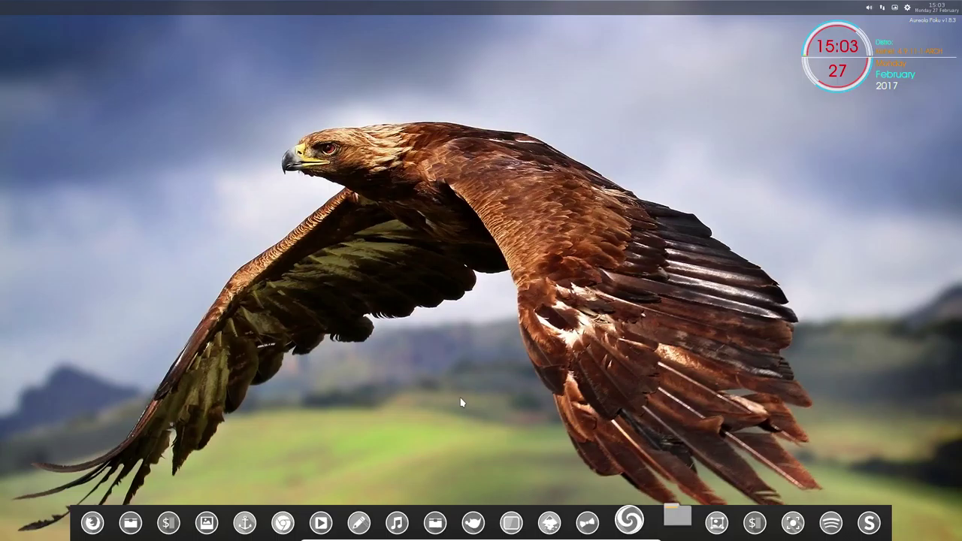
{"action": "left_click_drag", "start_coordinate": [673, 521], "coordinate": [138, 526]}
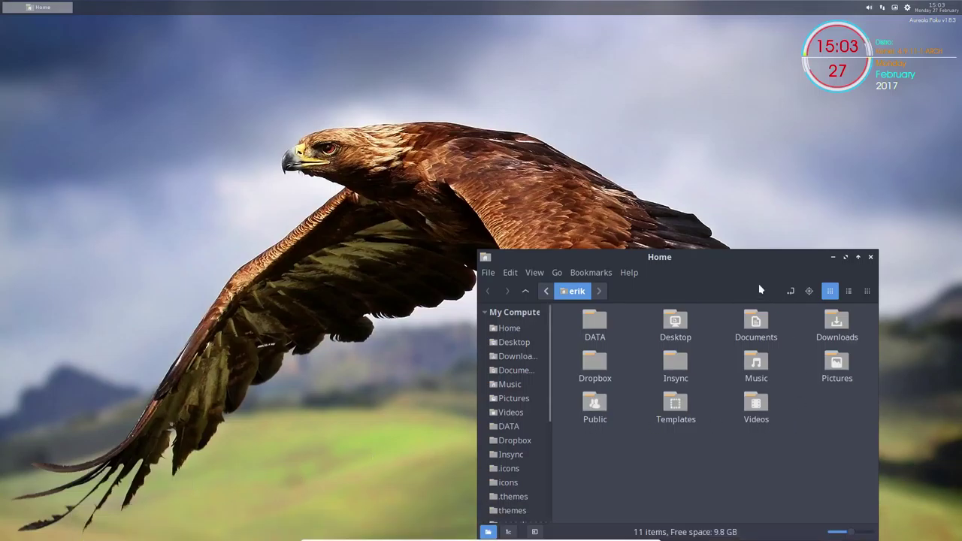
{"action": "left_click_drag", "start_coordinate": [729, 260], "coordinate": [565, 120]}
Enable the refresh, up, home, computer, open-in-terminal and new folder toolbar buttons in Nemo preferences.
{"action": "left_click", "coordinate": [343, 132]}
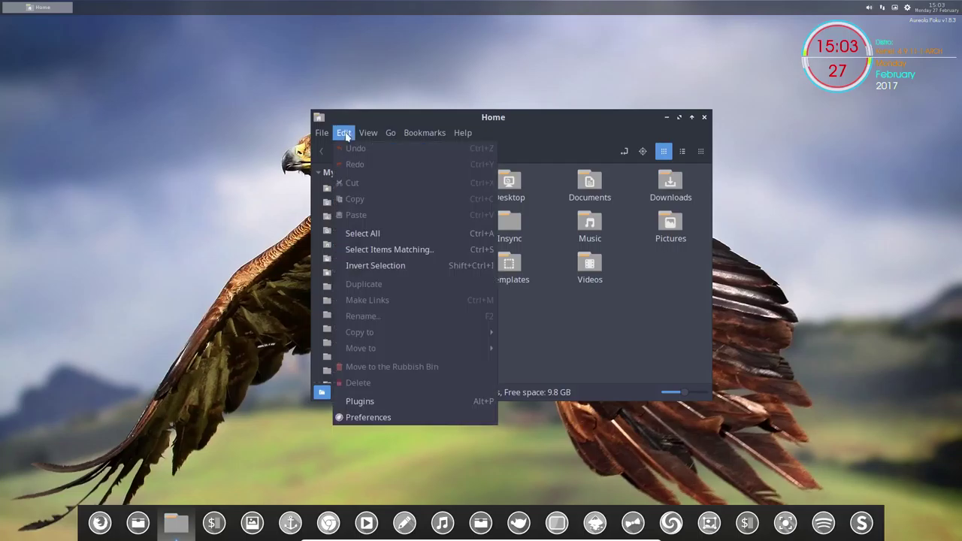
{"action": "left_click", "coordinate": [372, 418]}
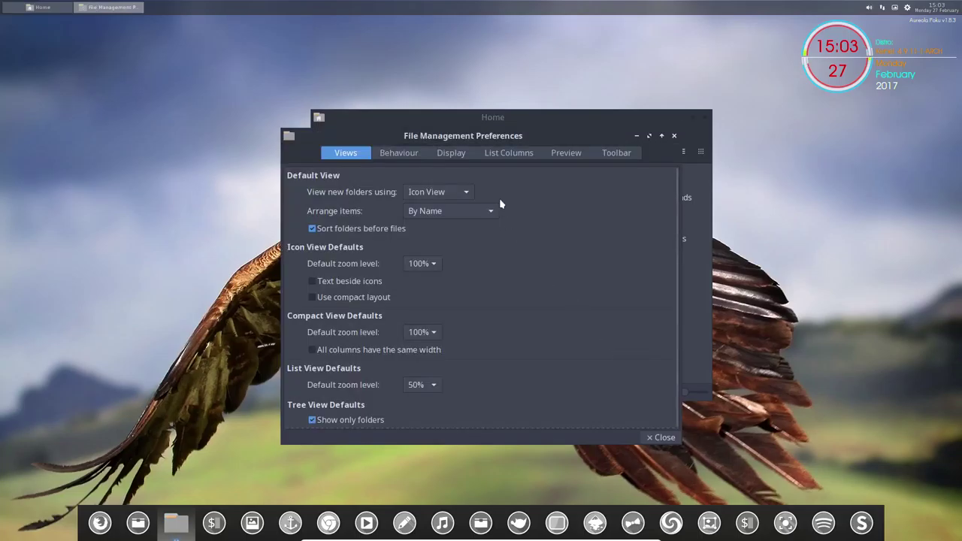
{"action": "left_click", "coordinate": [605, 153]}
{"action": "left_click", "coordinate": [342, 238]}
{"action": "left_click", "coordinate": [346, 224]}
{"action": "left_click", "coordinate": [357, 268]}
{"action": "left_click", "coordinate": [357, 255]}
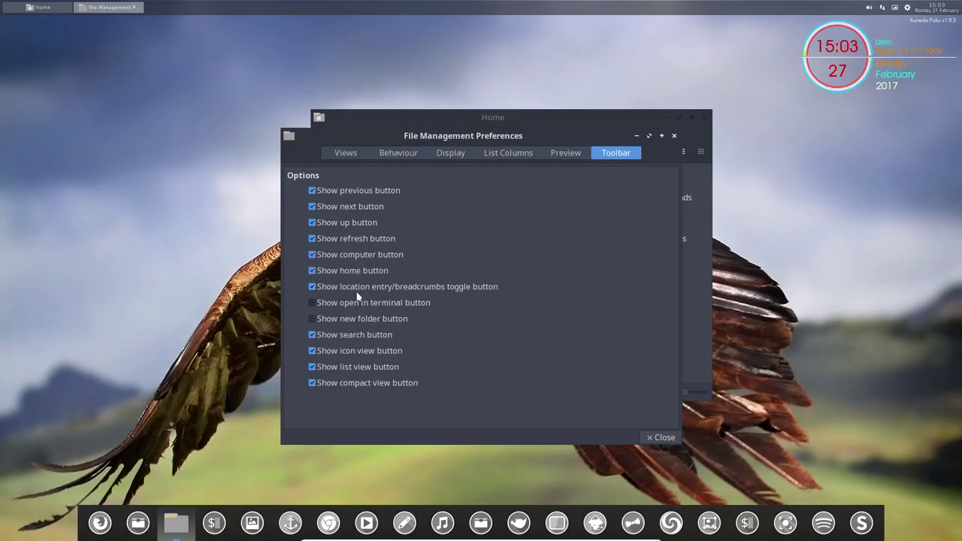
{"action": "left_click", "coordinate": [358, 301]}
{"action": "left_click", "coordinate": [359, 320]}
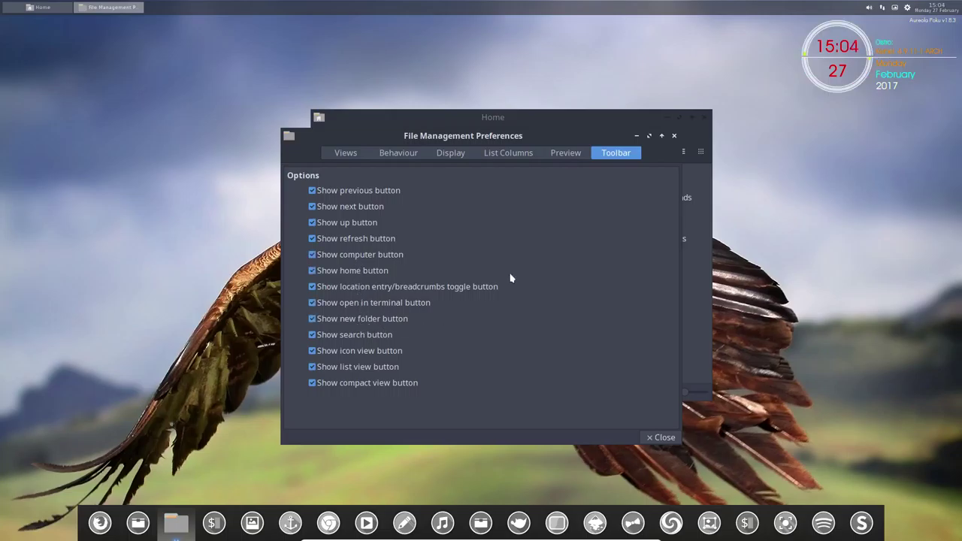
{"action": "left_click", "coordinate": [673, 137]}
{"action": "left_click_drag", "start_coordinate": [576, 114], "coordinate": [464, 85]}
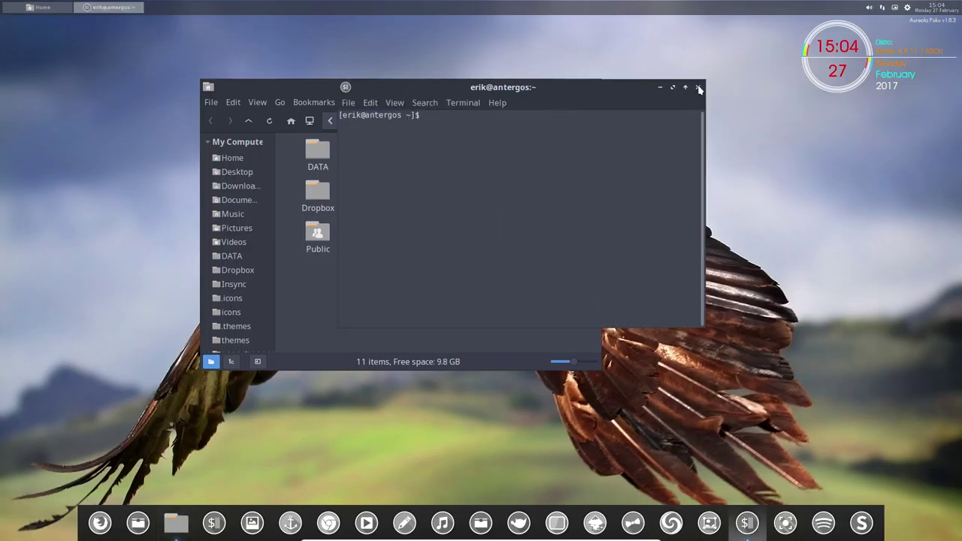
Check the GNOME Terminal About box, showing version 3.22.1.
{"action": "left_click", "coordinate": [498, 102]}
{"action": "left_click", "coordinate": [521, 134]}
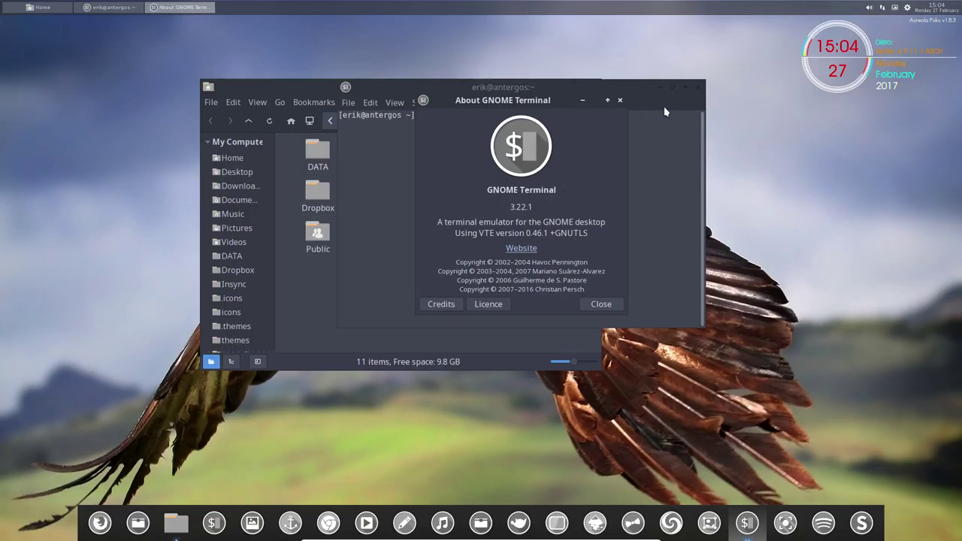
{"action": "left_click", "coordinate": [620, 101]}
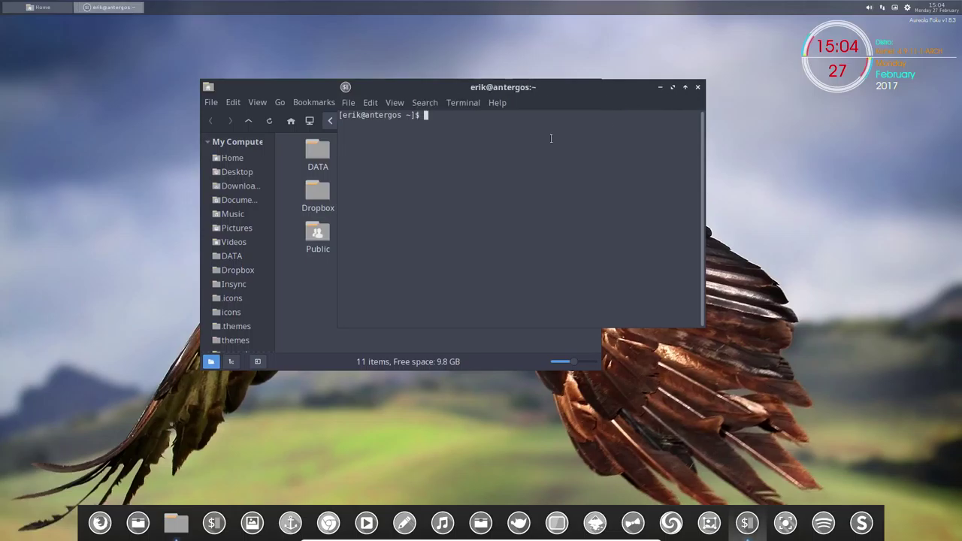
Review the terminal profile's general and colour settings, then close the terminal.
{"action": "left_click", "coordinate": [371, 103]}
{"action": "left_click", "coordinate": [406, 188]}
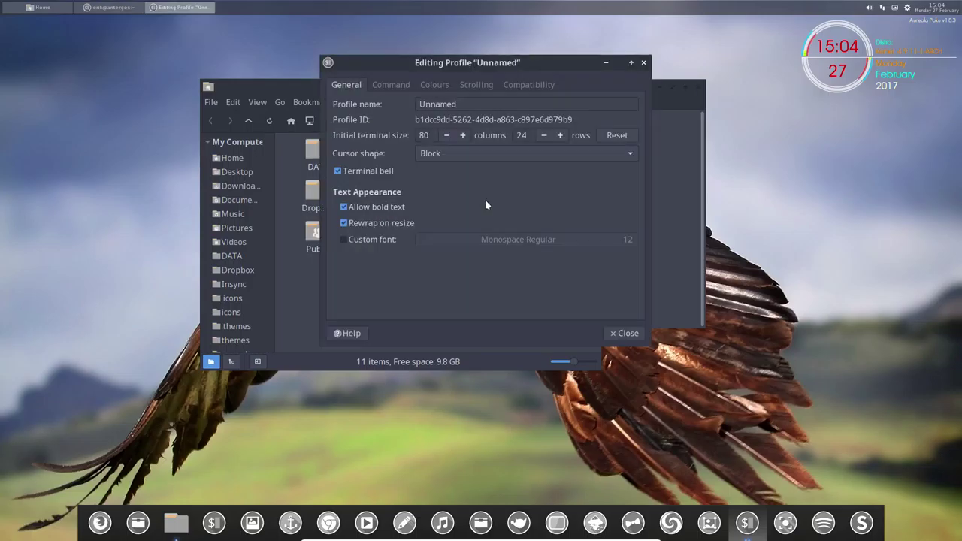
{"action": "left_click", "coordinate": [436, 84]}
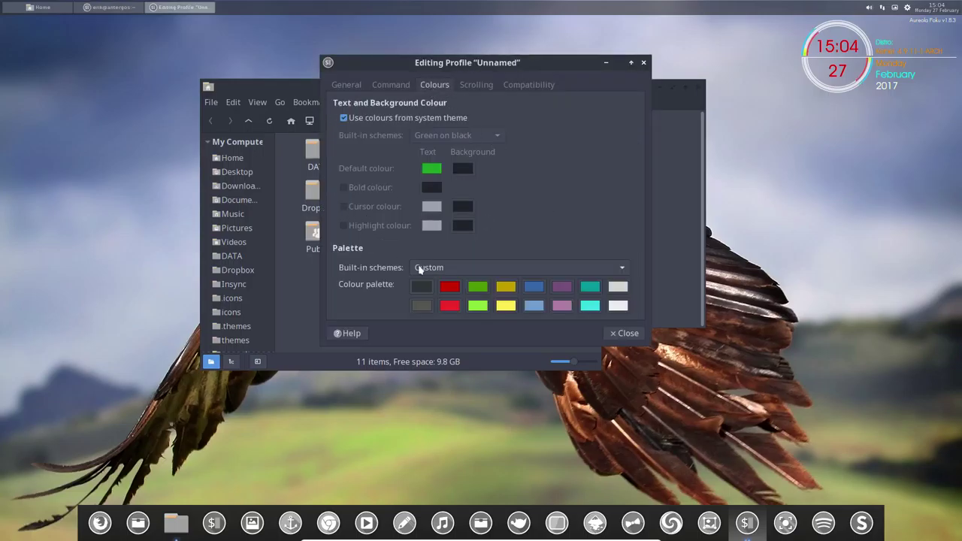
{"action": "left_click", "coordinate": [644, 62]}
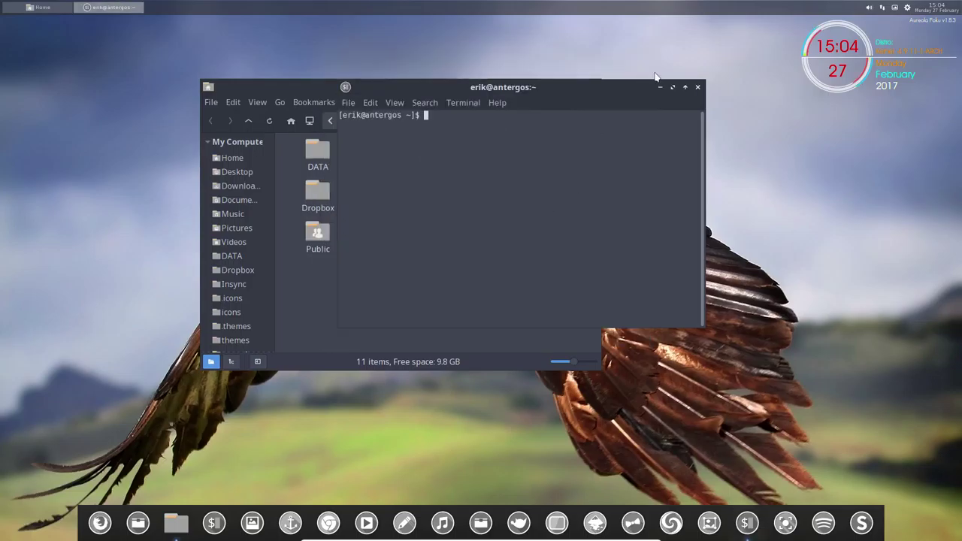
{"action": "left_click", "coordinate": [699, 88]}
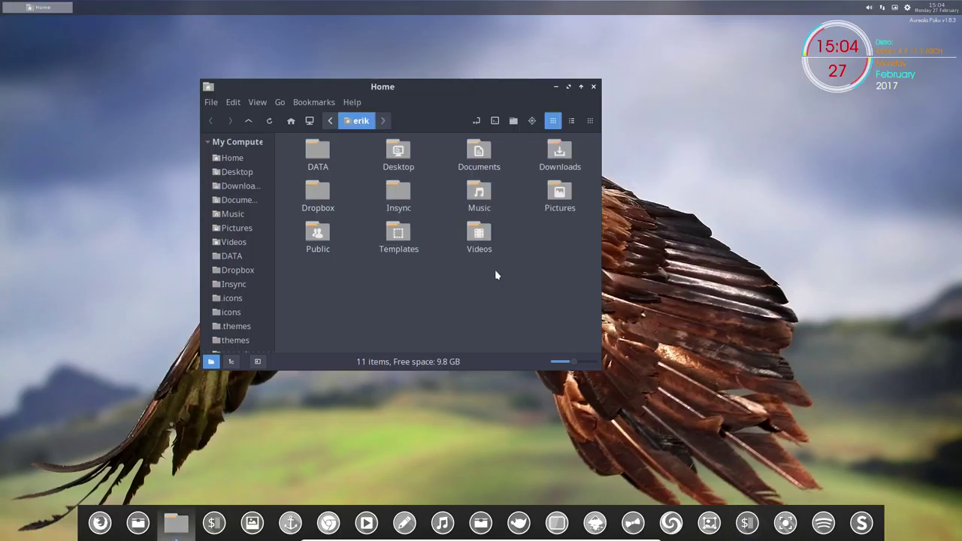
Navigate to DATA/AntergosOpenbox/installation/personal in Nemo.
{"action": "double_click", "coordinate": [310, 154]}
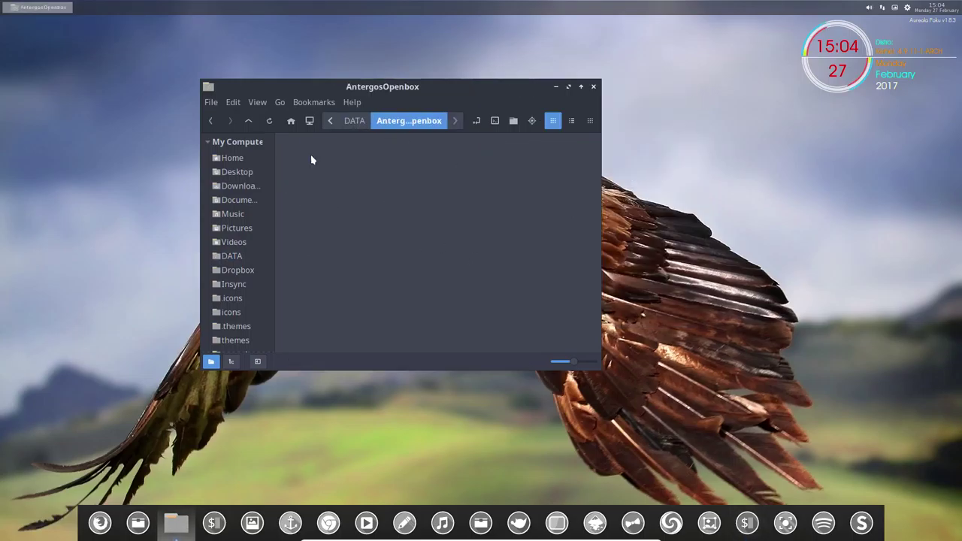
{"action": "double_click", "coordinate": [320, 157]}
{"action": "double_click", "coordinate": [320, 157]}
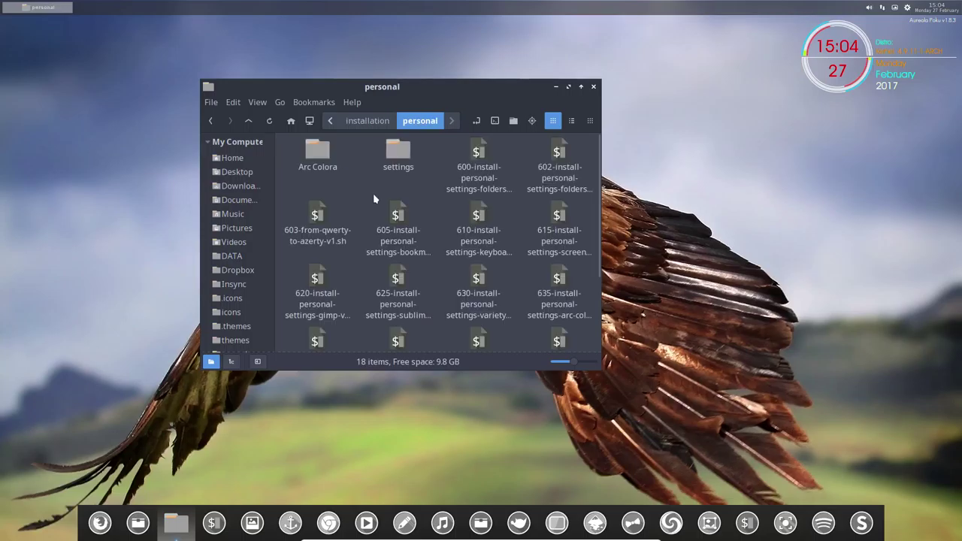
{"action": "scroll", "coordinate": [381, 257], "scroll_direction": "down", "scroll_amount": 3}
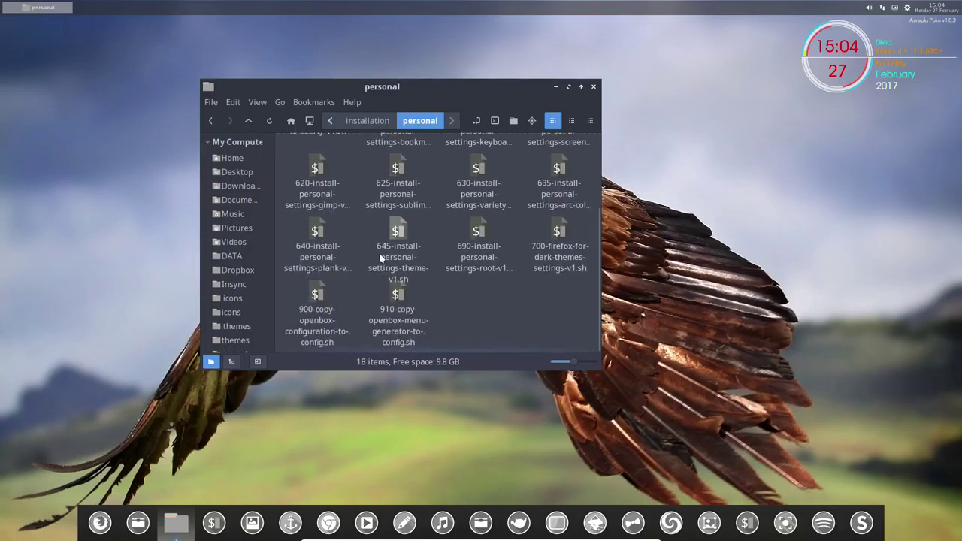
{"action": "left_click", "coordinate": [394, 303]}
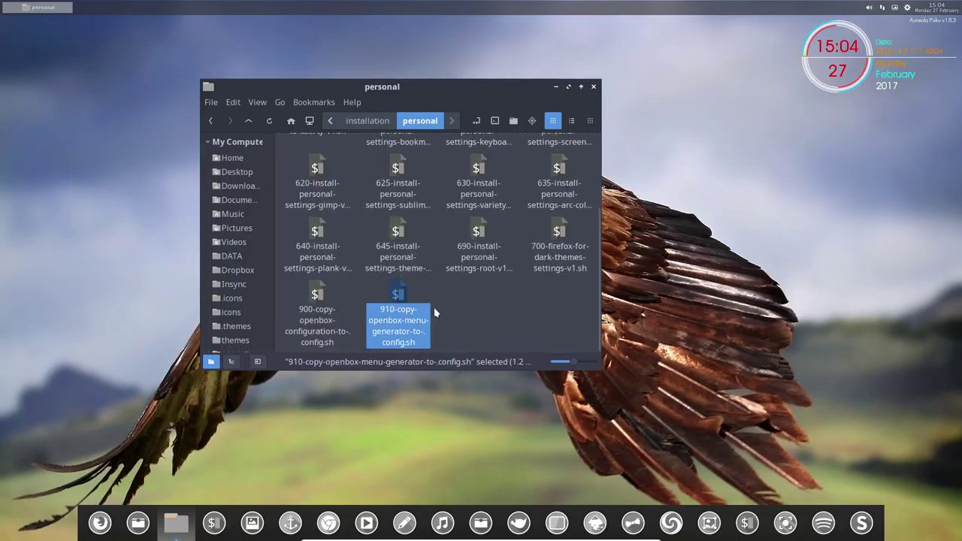
View the 690 root-settings script, noting its commented-out copy lines, then close it.
{"action": "double_click", "coordinate": [479, 232]}
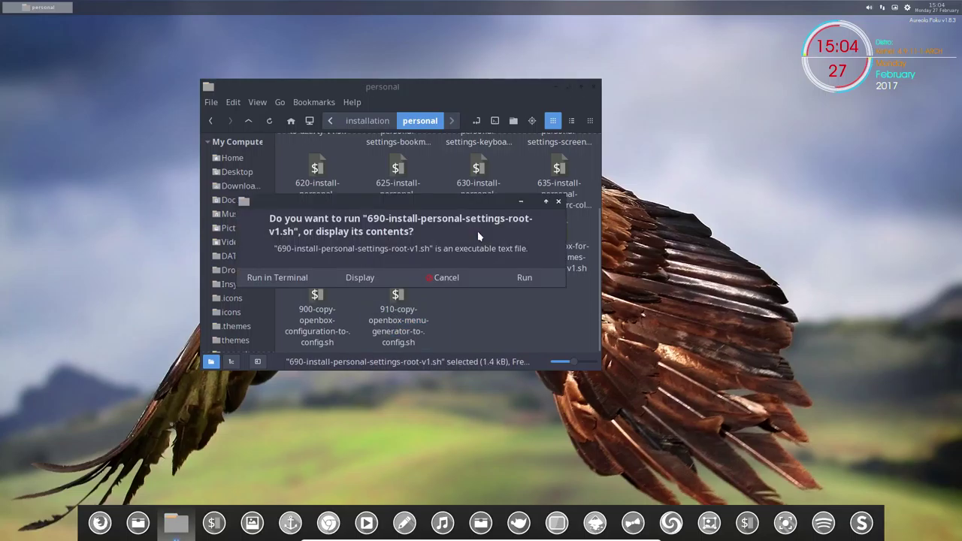
{"action": "left_click", "coordinate": [375, 277]}
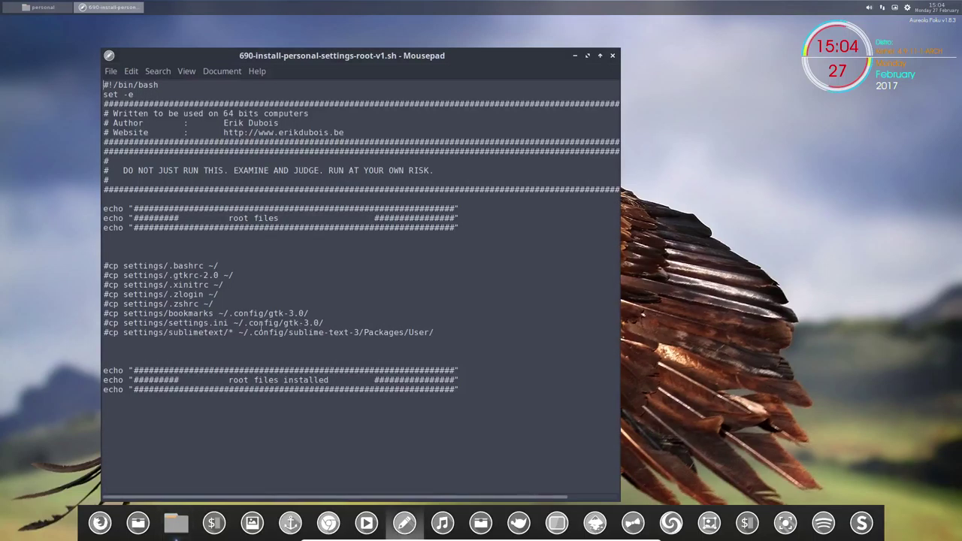
{"action": "left_click_drag", "start_coordinate": [127, 329], "coordinate": [85, 265]}
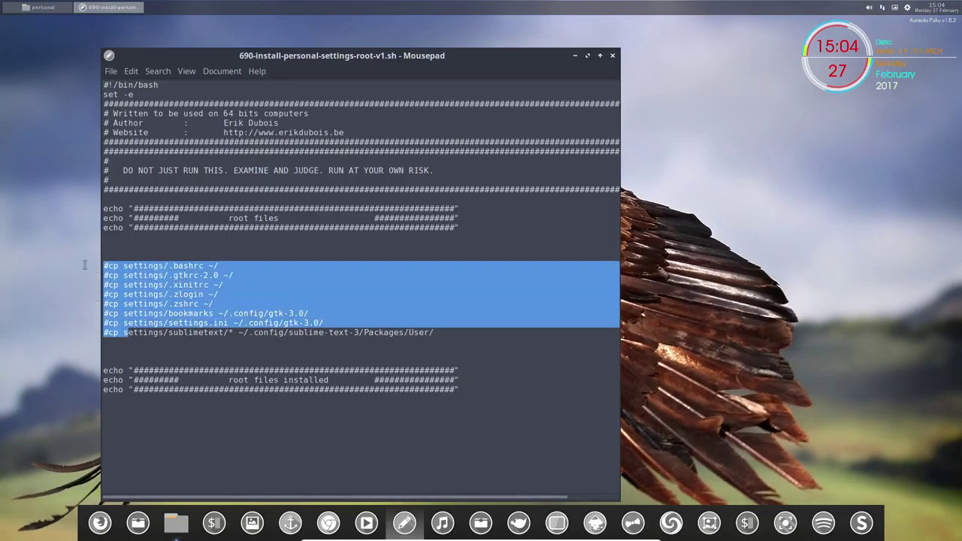
{"action": "left_click", "coordinate": [613, 56]}
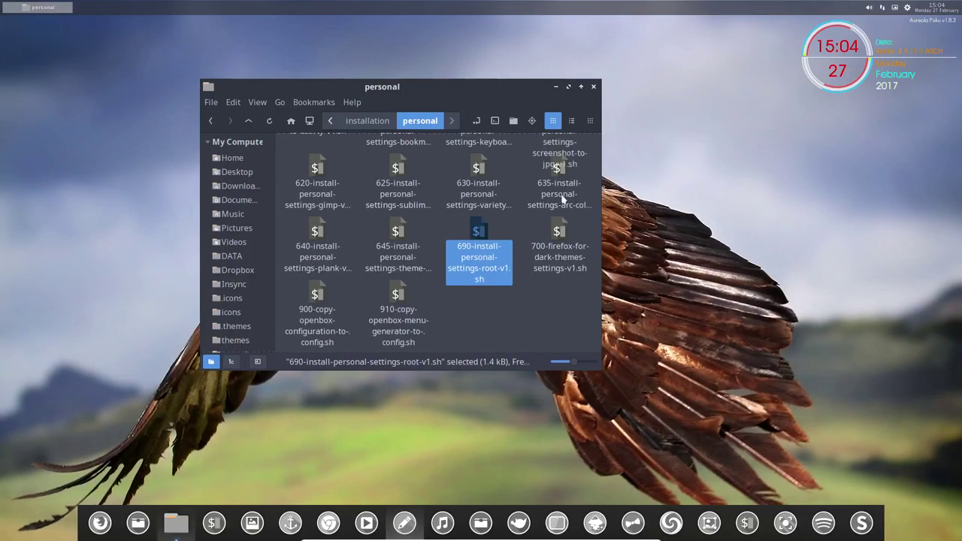
{"action": "left_click", "coordinate": [557, 237]}
Open a terminal in the personal folder and tile it beside the file manager.
{"action": "left_click", "coordinate": [554, 303]}
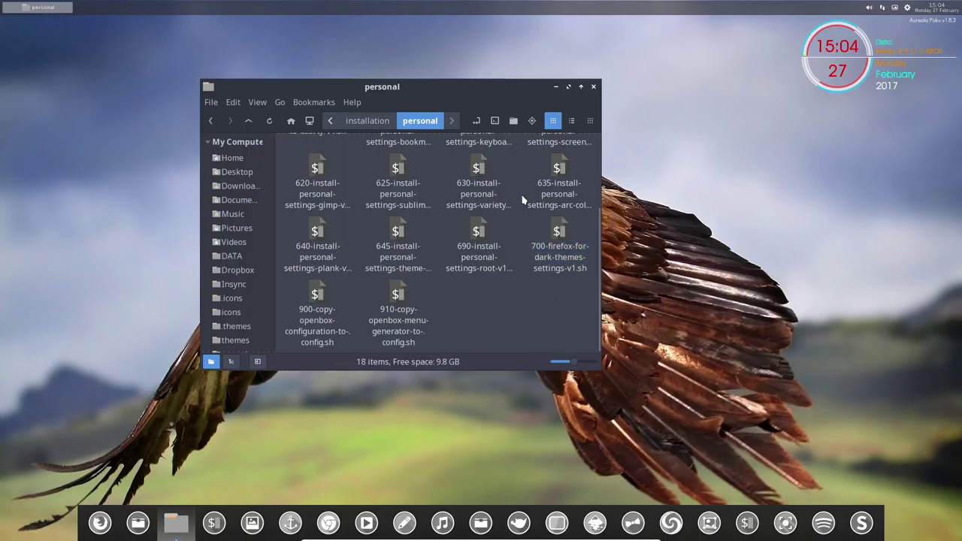
{"action": "left_click", "coordinate": [495, 121]}
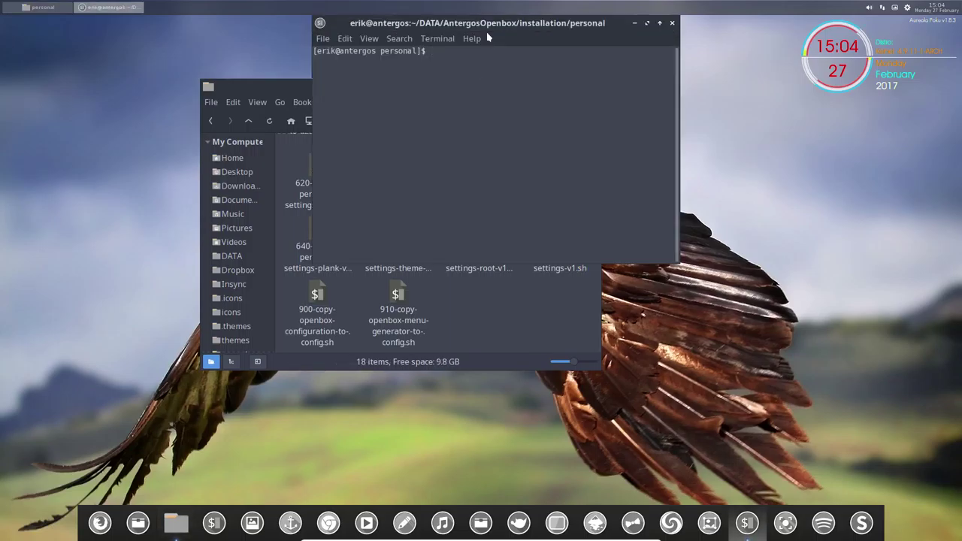
{"action": "key", "text": "super+Right"}
{"action": "left_click_drag", "start_coordinate": [466, 94], "coordinate": [266, 93]}
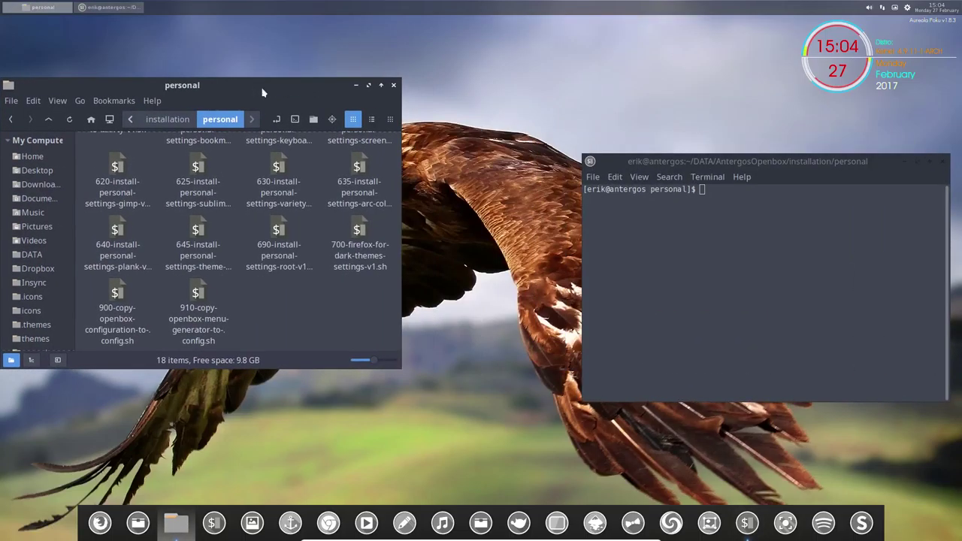
{"action": "left_click_drag", "start_coordinate": [661, 161], "coordinate": [519, 126]}
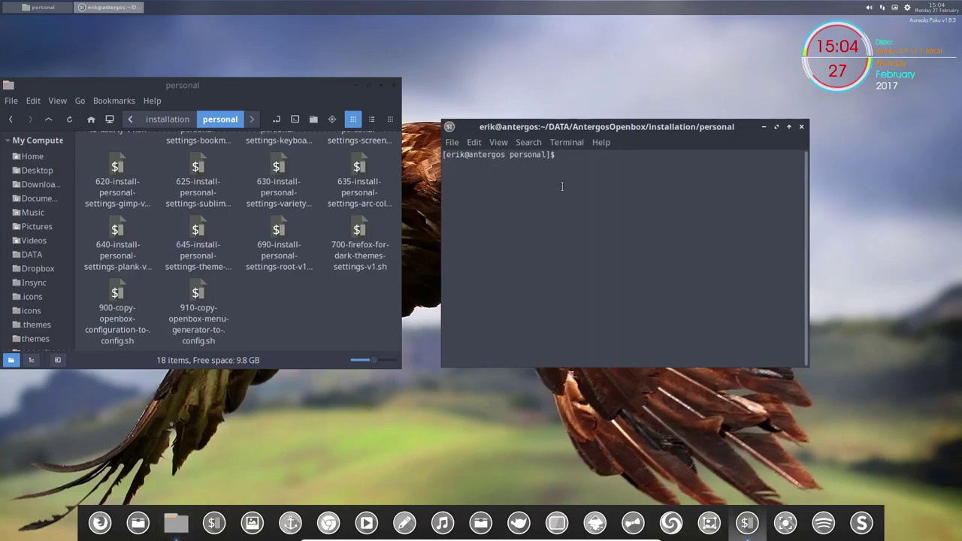
Clear stray characters from the prompt and discard the started ./645 script command.
{"action": "key", "text": "Insert"}
{"action": "type", "text": "/"}
{"action": "key", "text": "BackSpace"}
{"action": "key", "text": "BackSpace"}
{"action": "key", "text": "BackSpace"}
{"action": "key", "text": "BackSpace"}
{"action": "key", "text": "BackSpace"}
{"action": "type", "text": "./645"}
{"action": "key", "text": "Tab"}
{"action": "key", "text": "Home"}
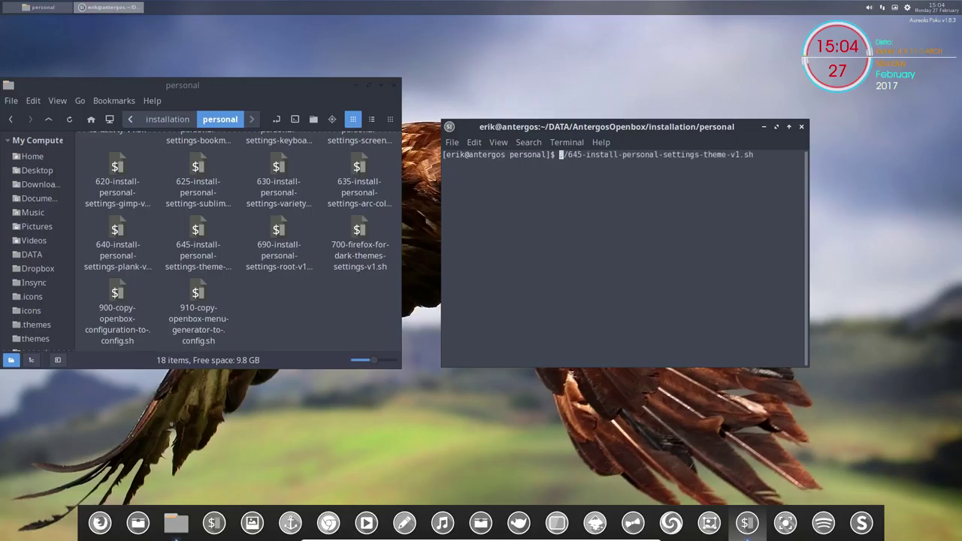
{"action": "key", "text": "ctrl+k"}
{"action": "key", "text": "ctrl+y"}
{"action": "key", "text": "ctrl+k"}
Run ./700-firefox-for-dark-themes-settings-v1.sh so it reports firefox settings installed.
{"action": "type", "text": "./"}
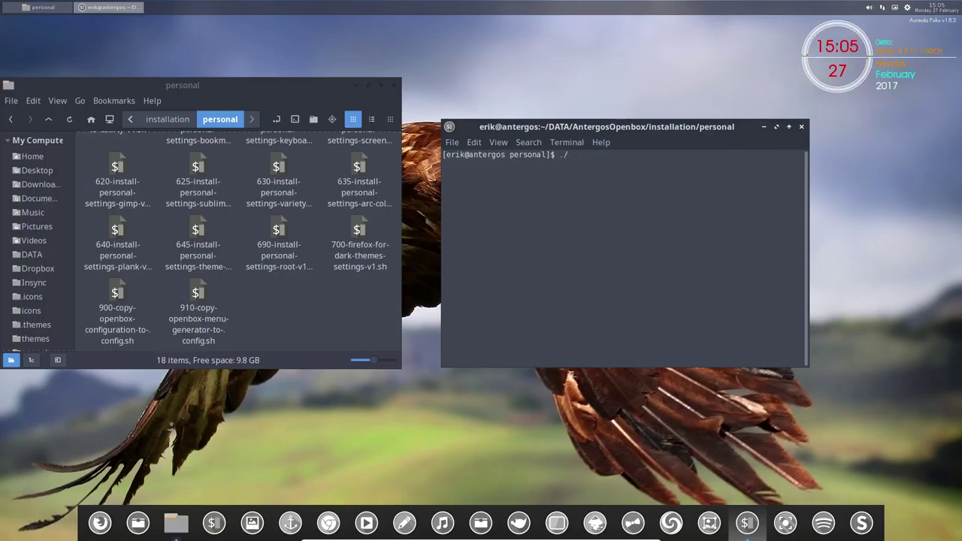
{"action": "key", "text": "Right"}
{"action": "key", "text": "BackSpace"}
{"action": "key", "text": "BackSpace"}
{"action": "key", "text": "BackSpace"}
{"action": "type", "text": "./700"}
{"action": "key", "text": "Tab"}
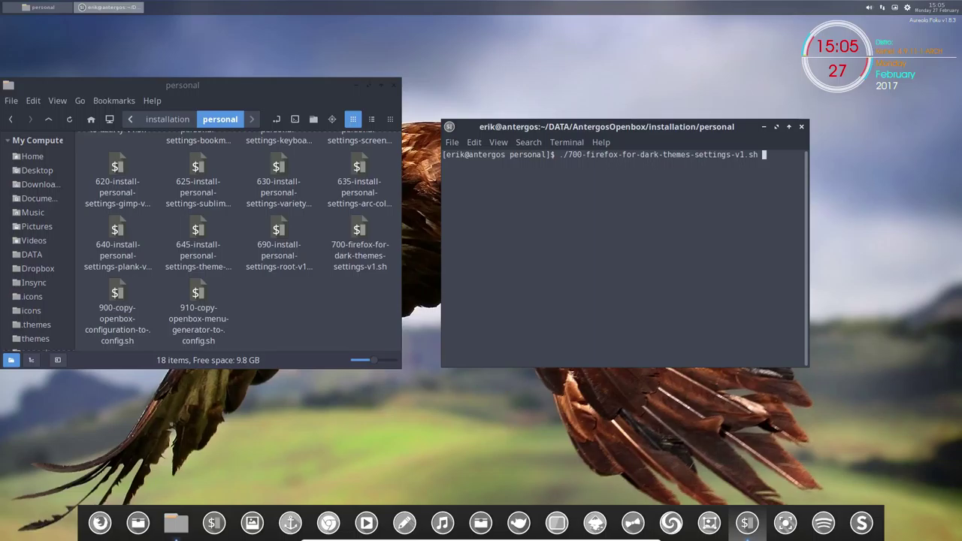
{"action": "key", "text": "Return"}
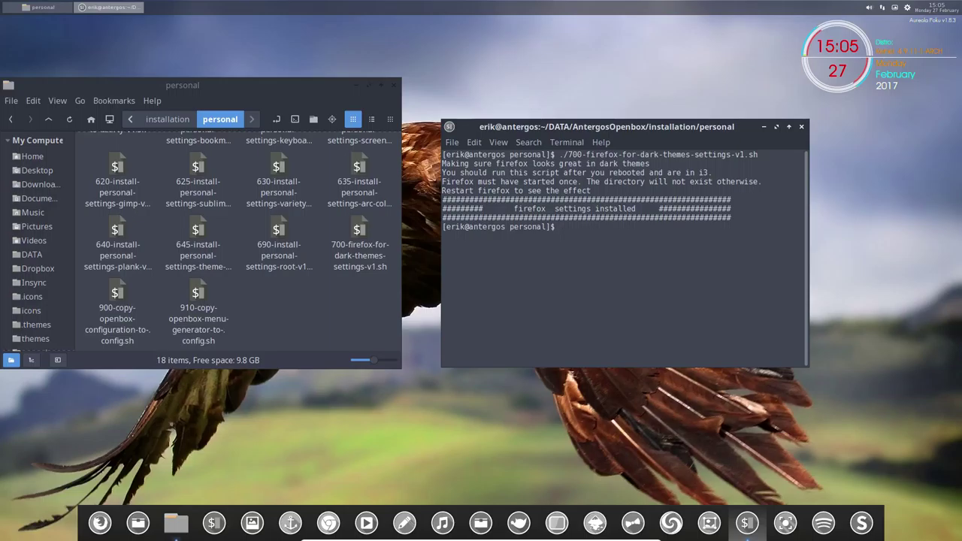
{"action": "left_click", "coordinate": [117, 295]}
{"action": "left_click", "coordinate": [195, 299]}
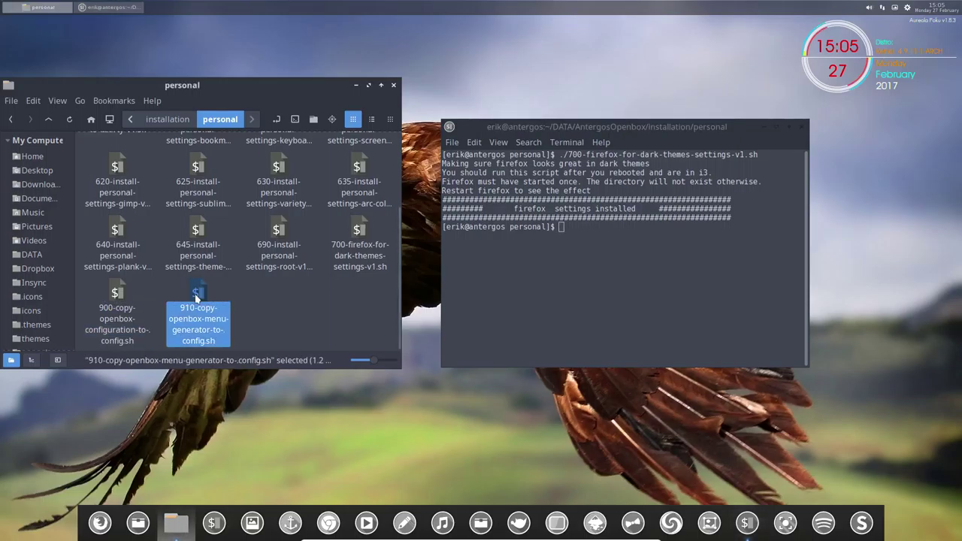
{"action": "double_click", "coordinate": [121, 302]}
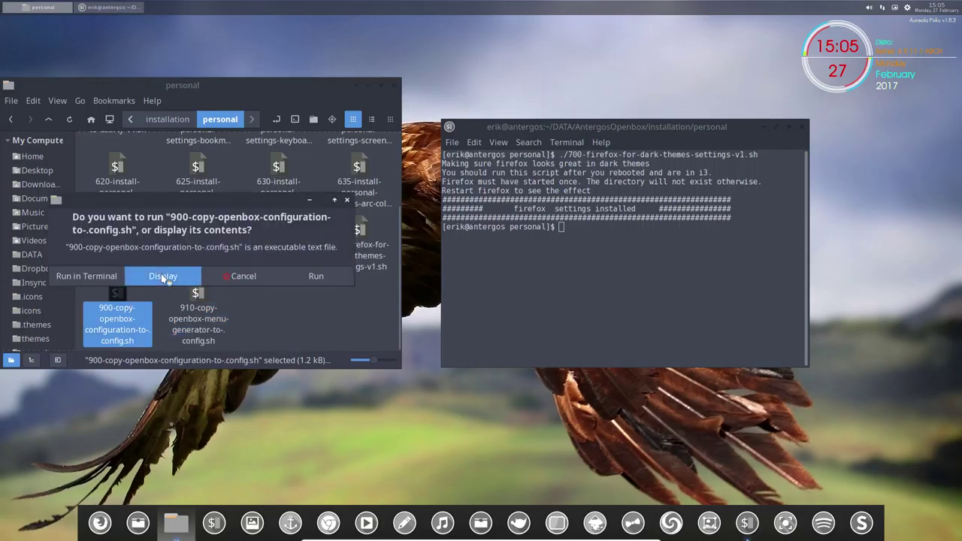
{"action": "left_click", "coordinate": [161, 275]}
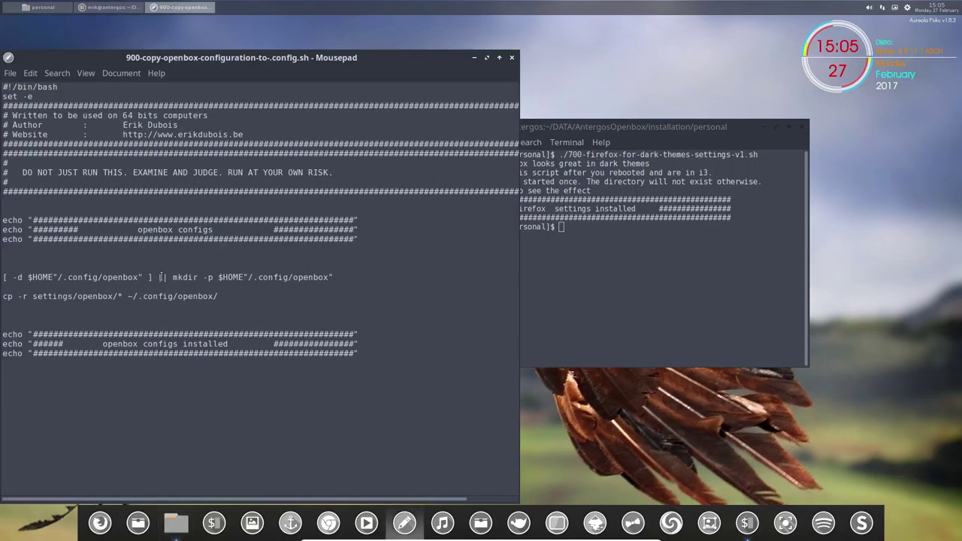
{"action": "left_click_drag", "start_coordinate": [227, 297], "coordinate": [2, 297]}
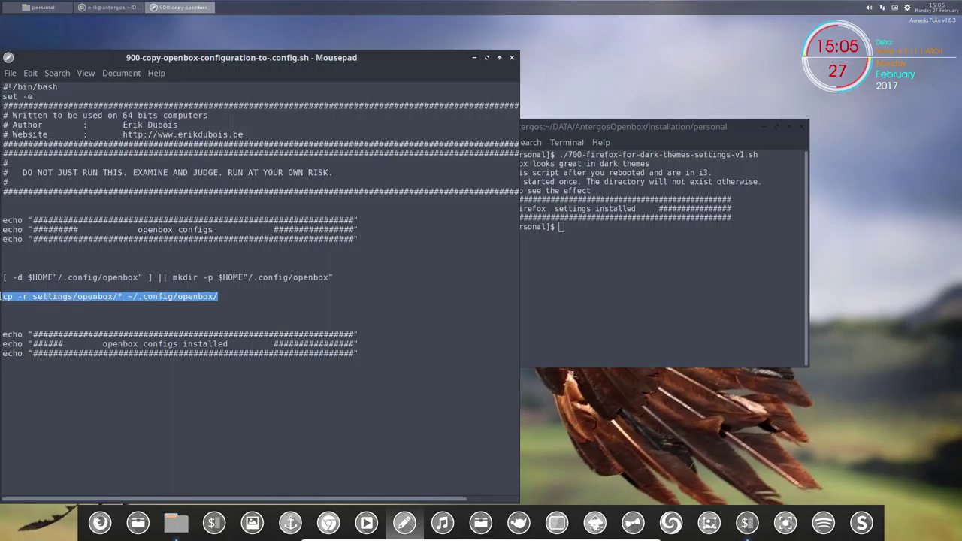
{"action": "left_click", "coordinate": [169, 290]}
{"action": "left_click", "coordinate": [220, 296]}
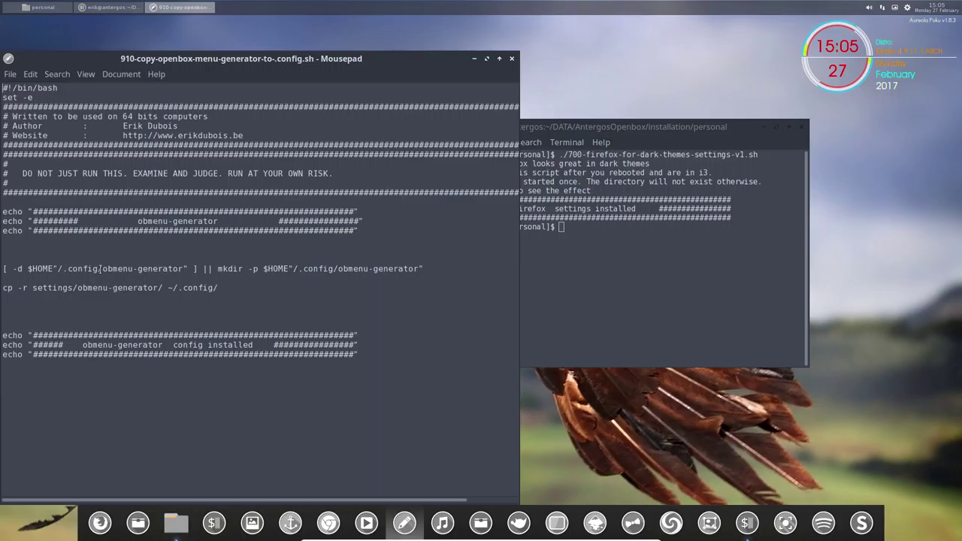
{"action": "left_click_drag", "start_coordinate": [102, 268], "coordinate": [185, 268]}
{"action": "left_click", "coordinate": [428, 242]}
{"action": "left_click", "coordinate": [512, 58]}
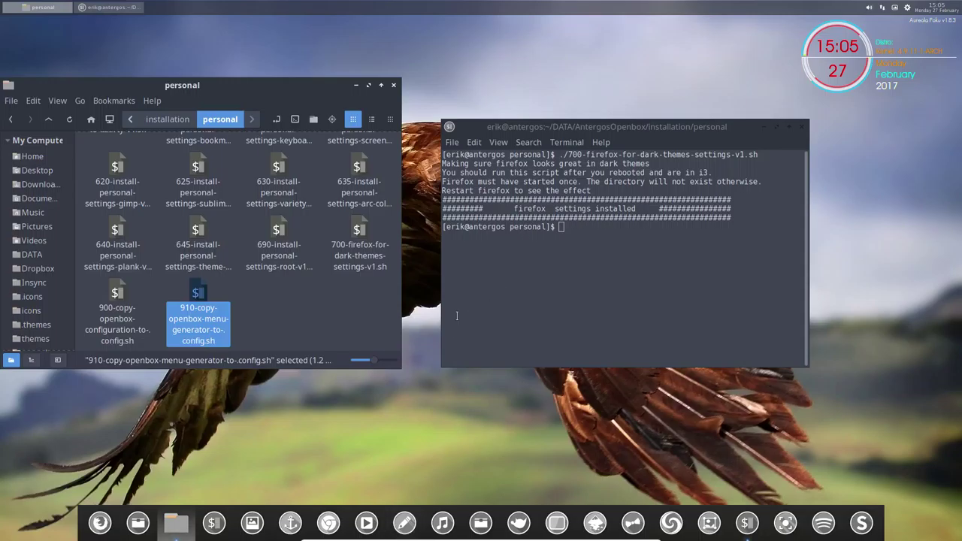
Close the GNOME Terminal window and exit VirtualBox full-screen with Host+F.
{"action": "right_click", "coordinate": [440, 402]}
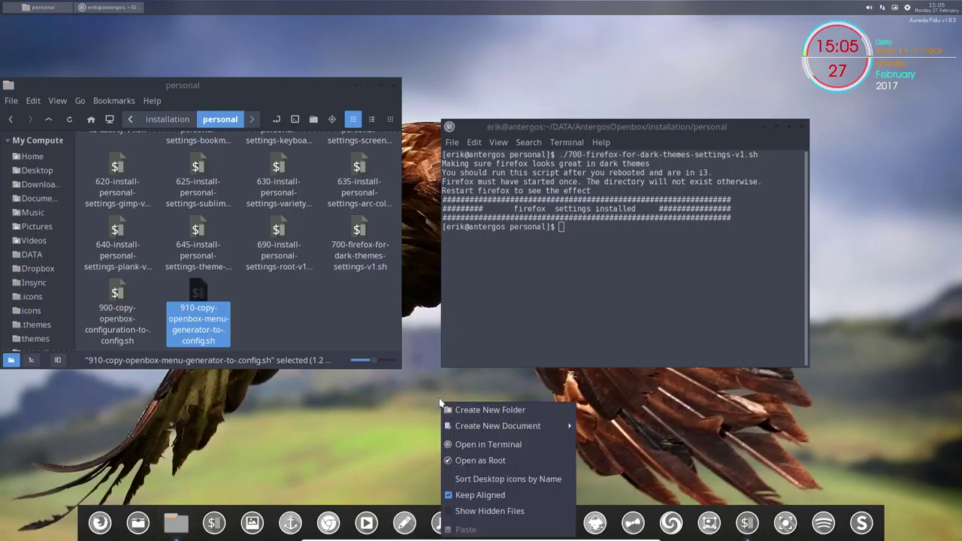
{"action": "left_click", "coordinate": [533, 293]}
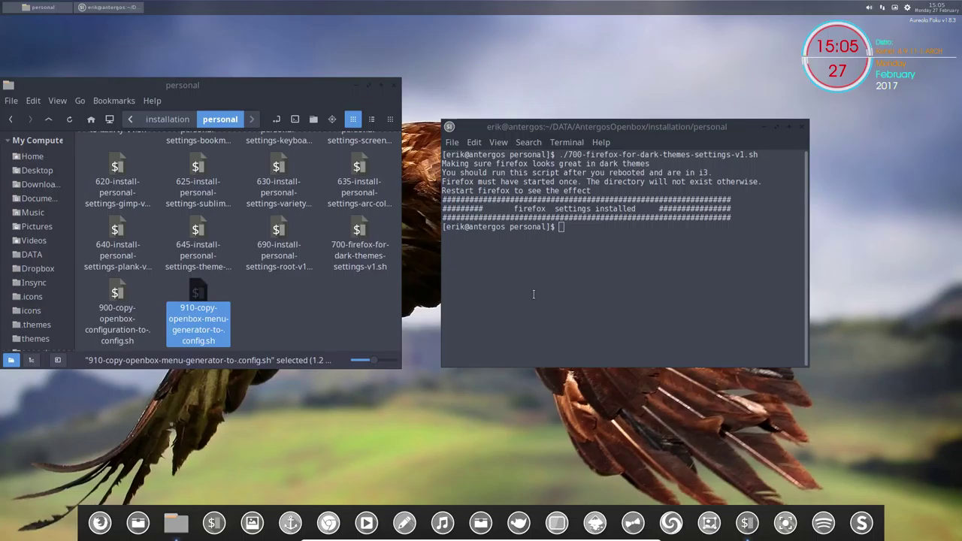
{"action": "left_click", "coordinate": [801, 128]}
{"action": "left_click", "coordinate": [802, 127]}
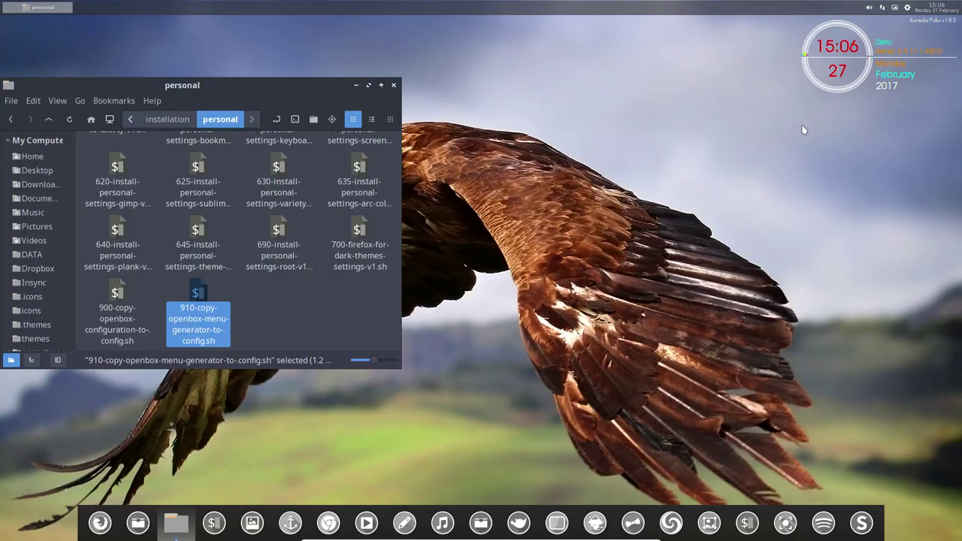
{"action": "key", "text": "Control_R+f"}
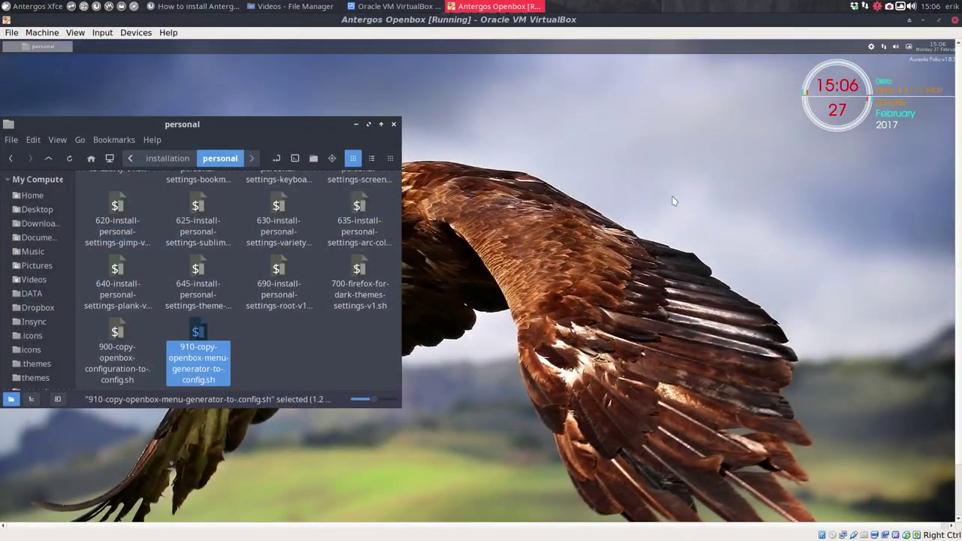